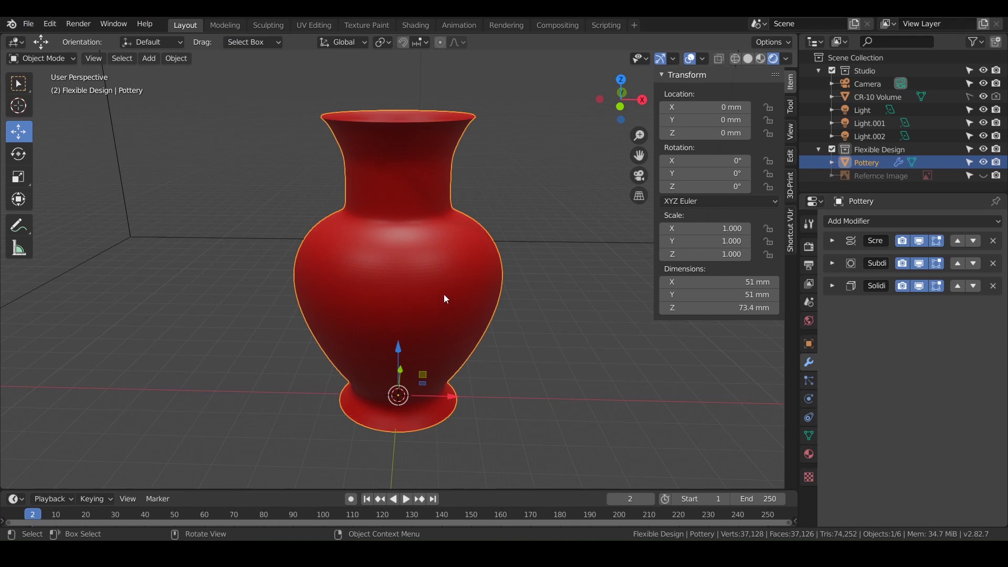
# Switch the viewport shading to Material Preview and view the vase from a slightly higher angle
pyautogui.keyDown('shift'); pyautogui.moveTo(445, 290); pyautogui.dragTo(465, 272, button='middle'); pyautogui.keyUp('shift')
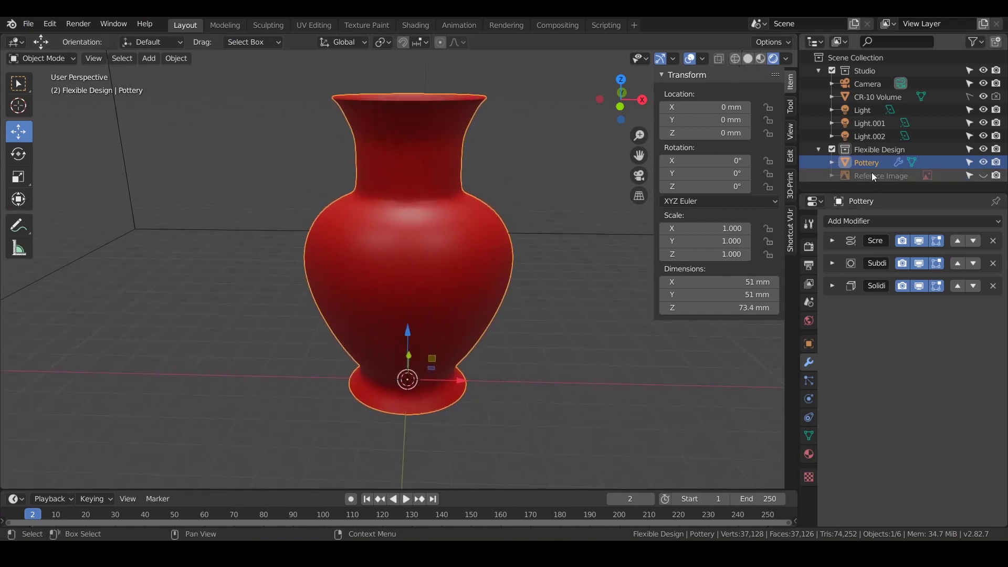
pyautogui.click(760, 59)
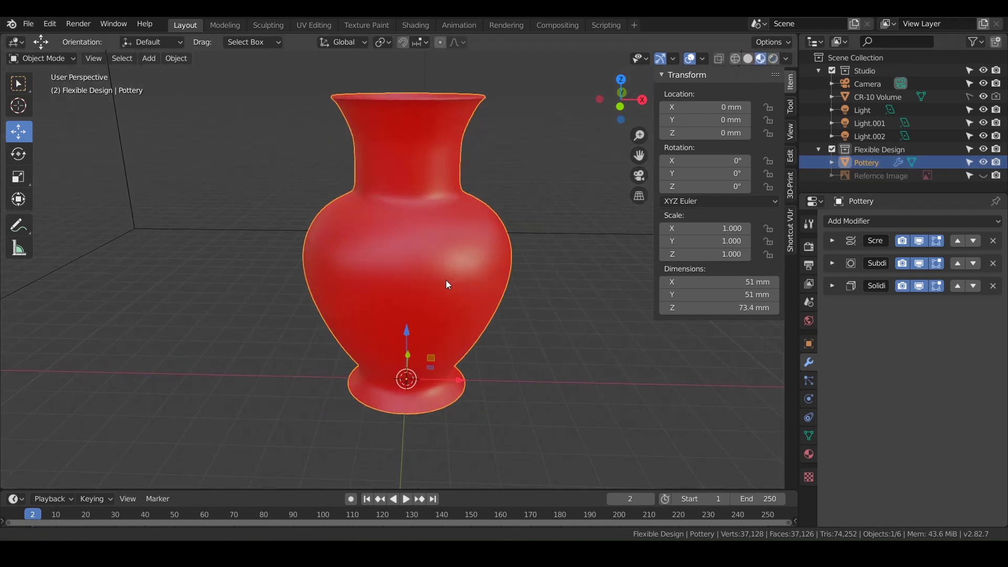
pyautogui.moveTo(442, 280); pyautogui.dragTo(427, 294, button='middle')
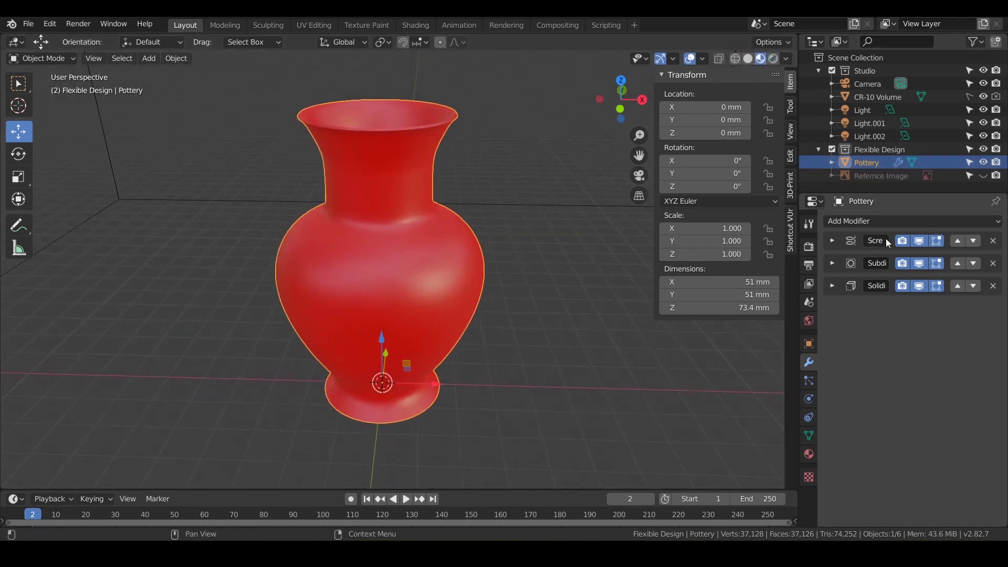
# Rename the Pottery object as Pottery_Original
pyautogui.doubleClick(868, 162)
pyautogui.click(891, 165)
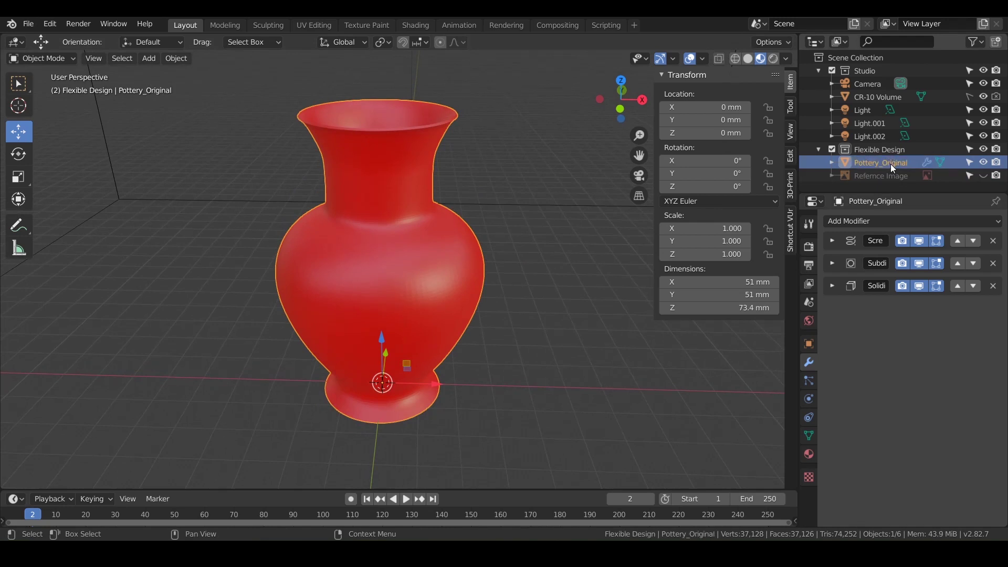
pyautogui.press('Return')
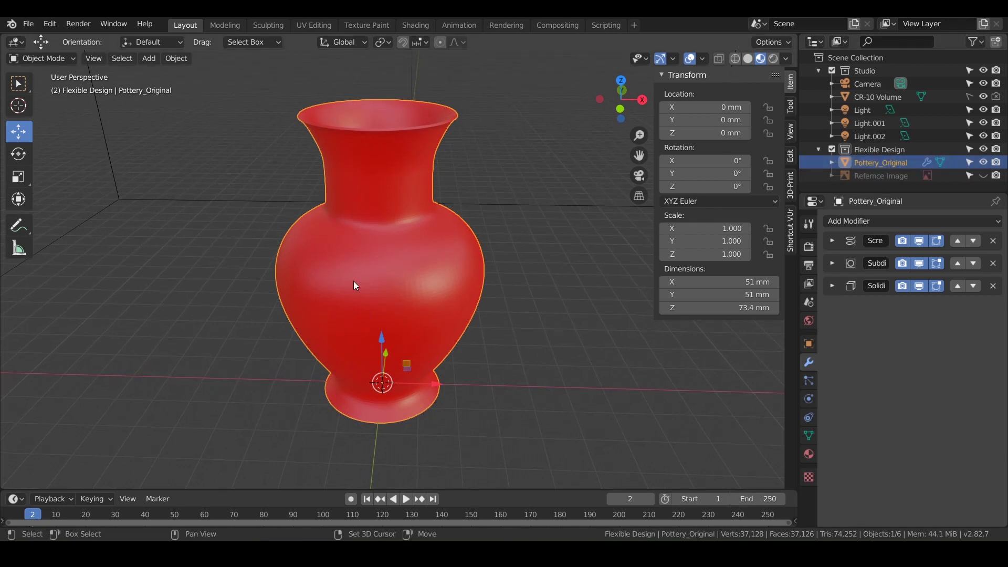
# Duplicate the vase and place the copy about 54.8 mm away in the negative X direction
pyautogui.hotkey('shift', 'd')
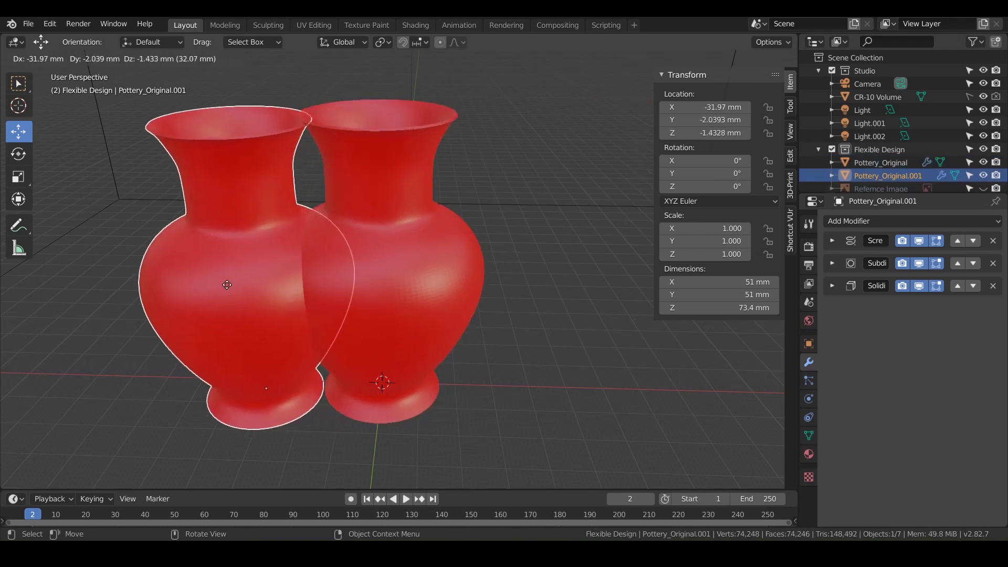
pyautogui.press('x')
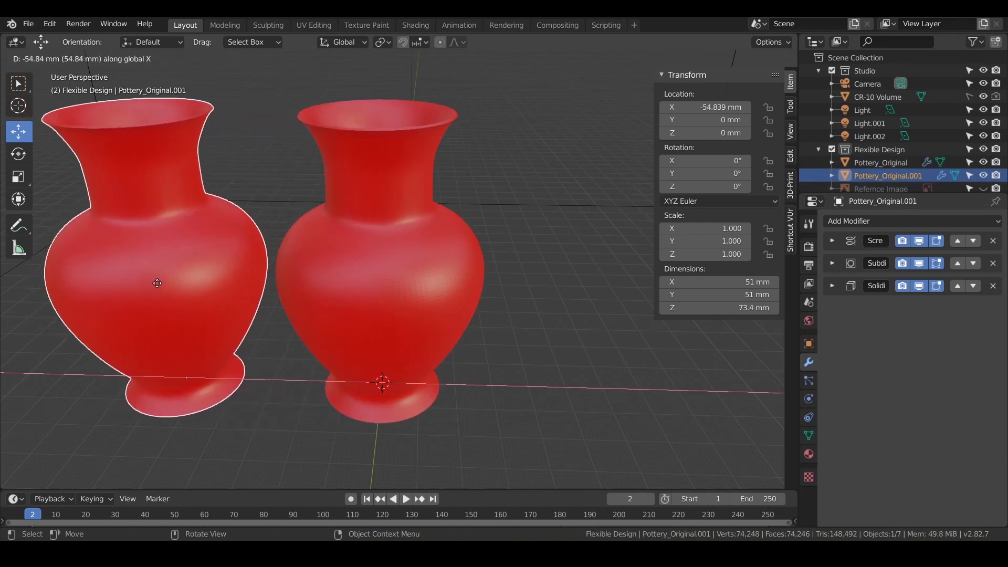
pyautogui.click(153, 283)
# Rename the duplicated vase as Pottery_LowPoly
pyautogui.doubleClick(893, 177)
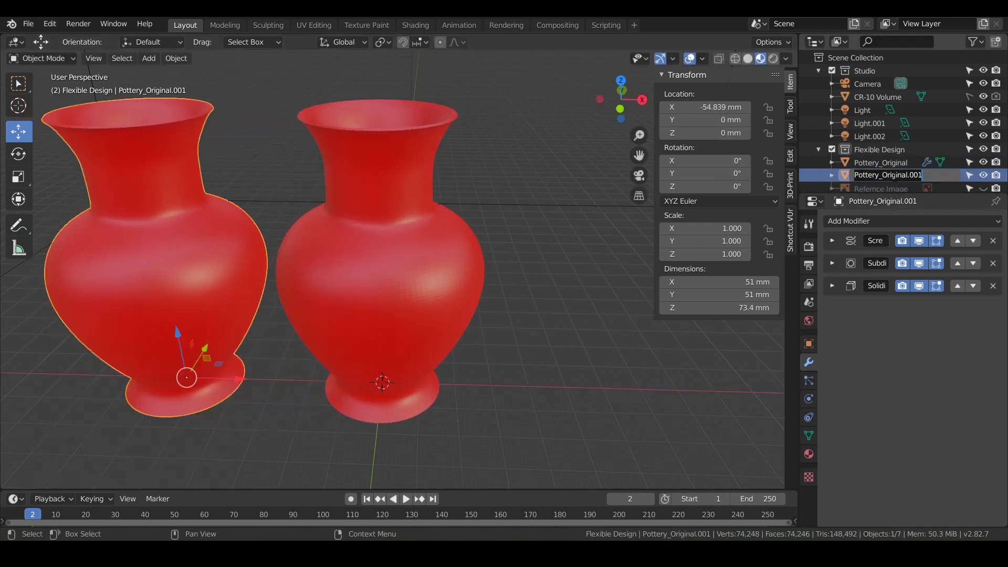
pyautogui.moveTo(881, 175); pyautogui.dragTo(990, 174)
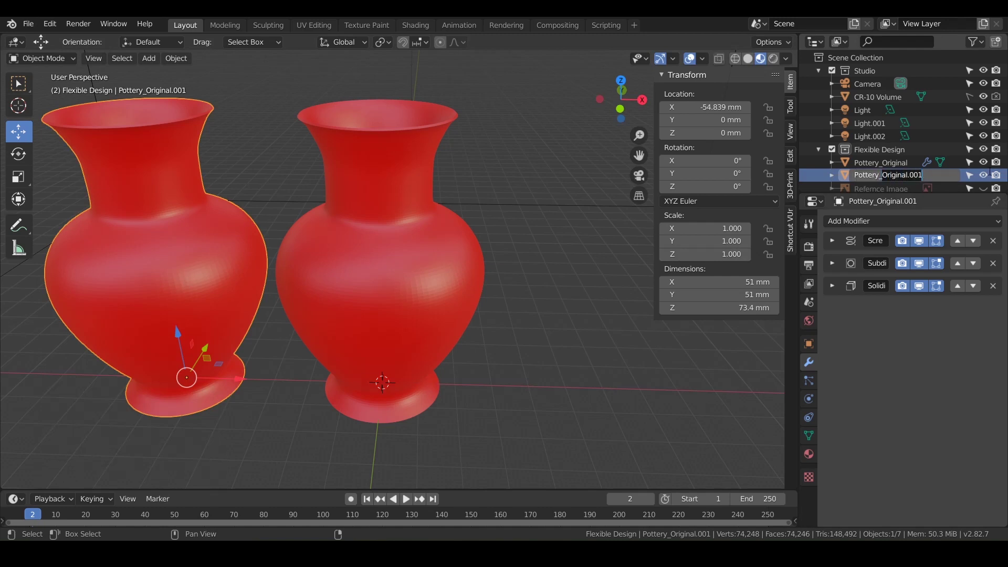
pyautogui.press('BackSpace')
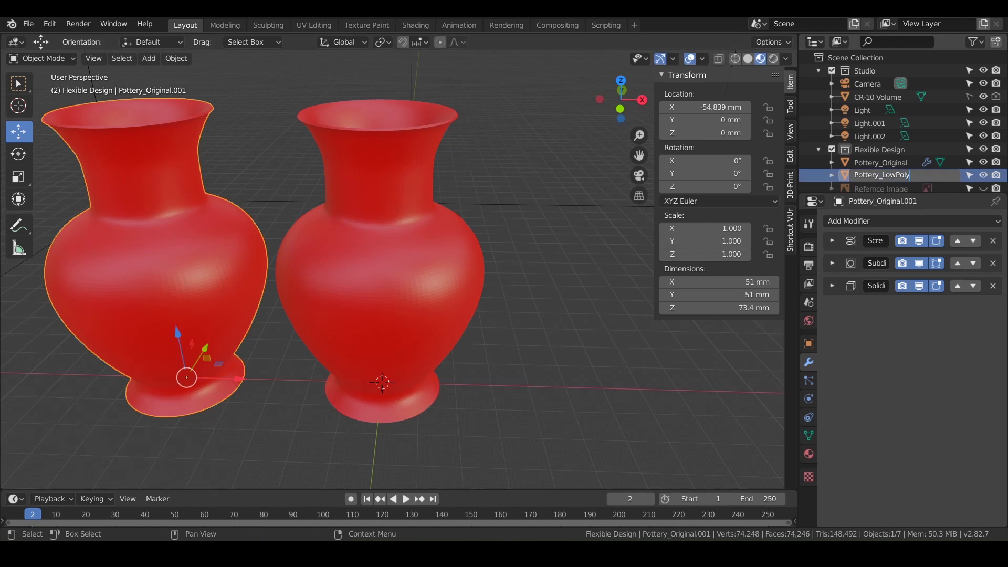
pyautogui.press('Return')
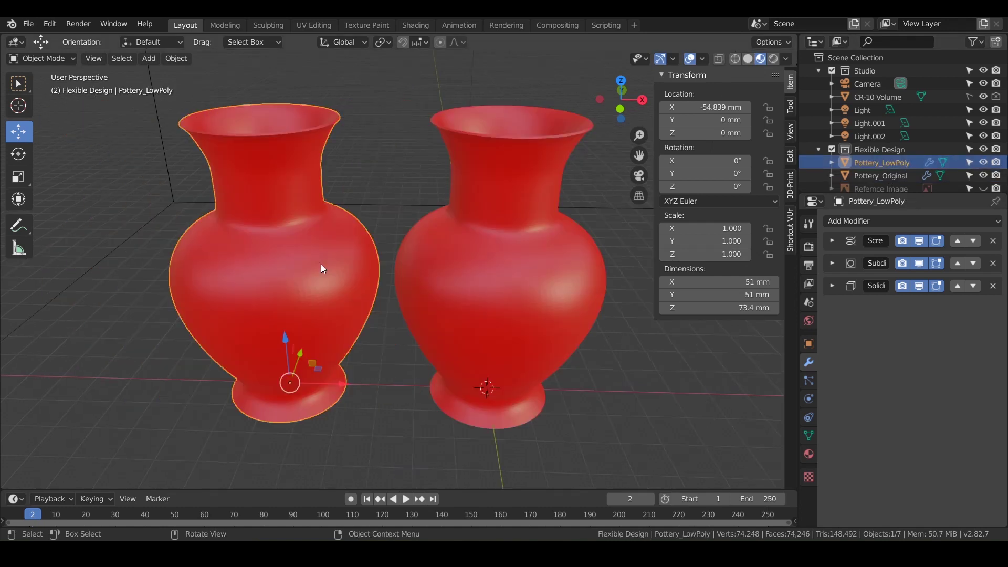
pyautogui.click(809, 452)
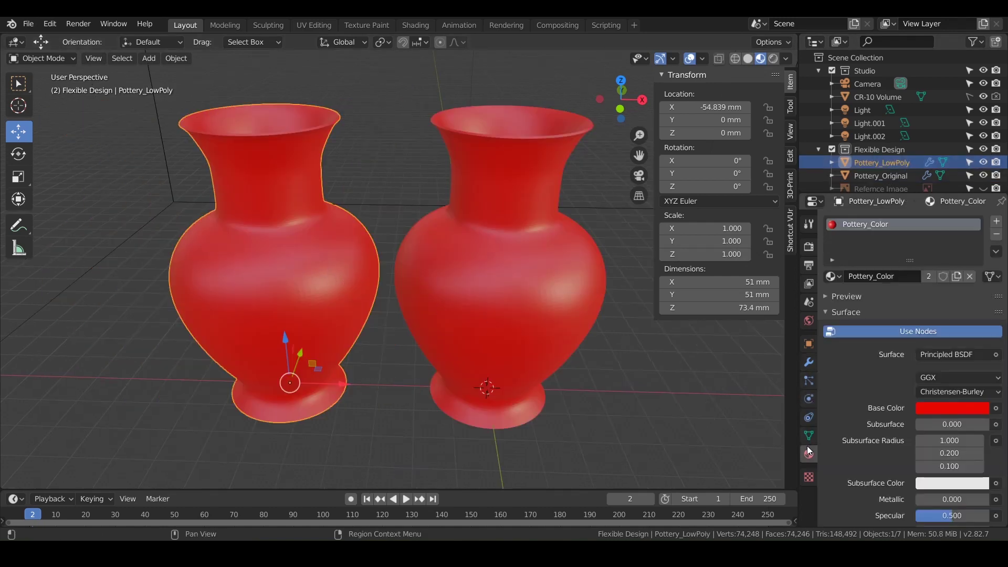
pyautogui.click(974, 408)
pyautogui.moveTo(899, 350); pyautogui.dragTo(963, 351)
pyautogui.moveTo(939, 263); pyautogui.dragTo(913, 285)
pyautogui.press('Escape')
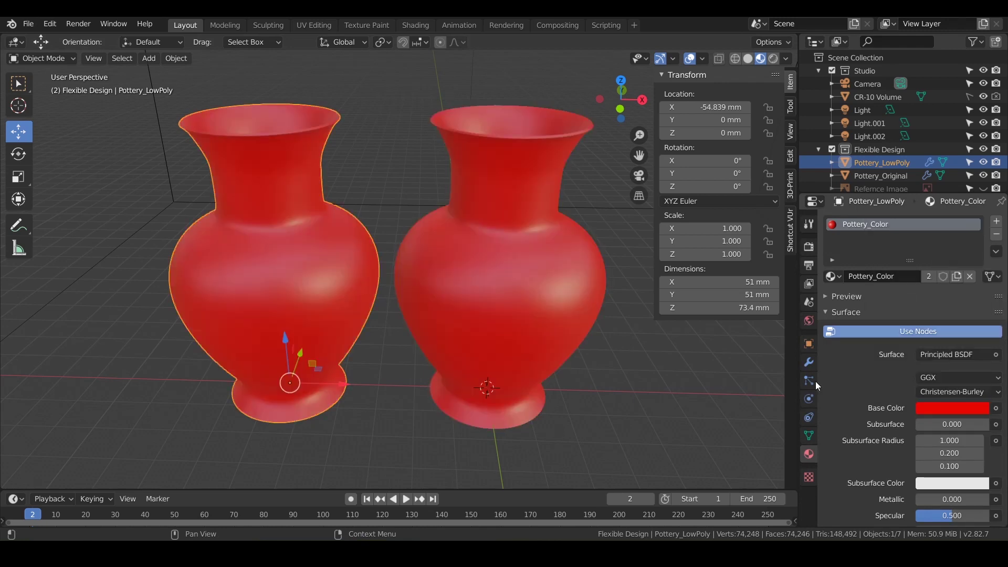
# Make the Pottery_LowPoly material a single-user copy and change its base color to bright green
pyautogui.click(927, 277)
pyautogui.click(949, 409)
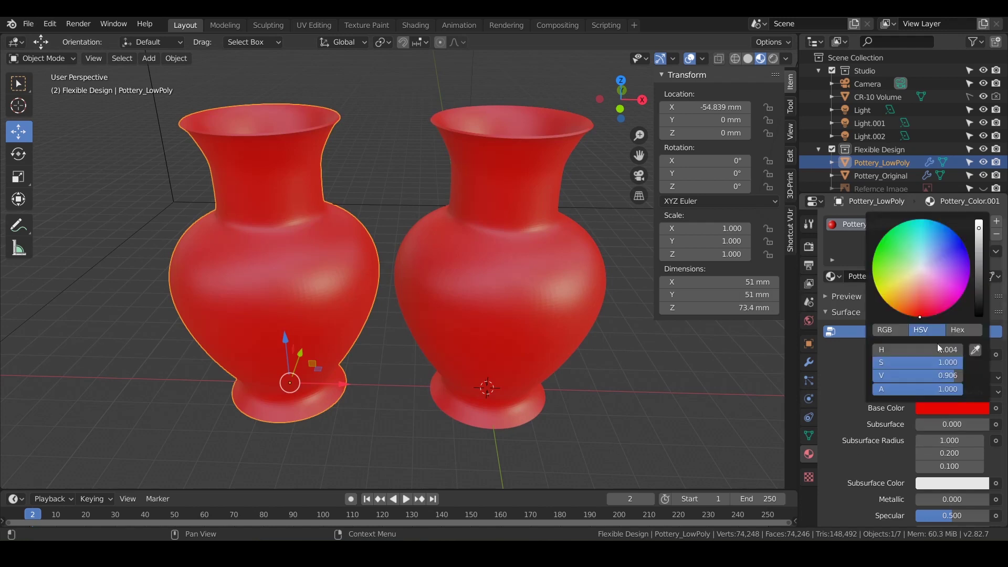
pyautogui.moveTo(919, 289); pyautogui.dragTo(877, 246)
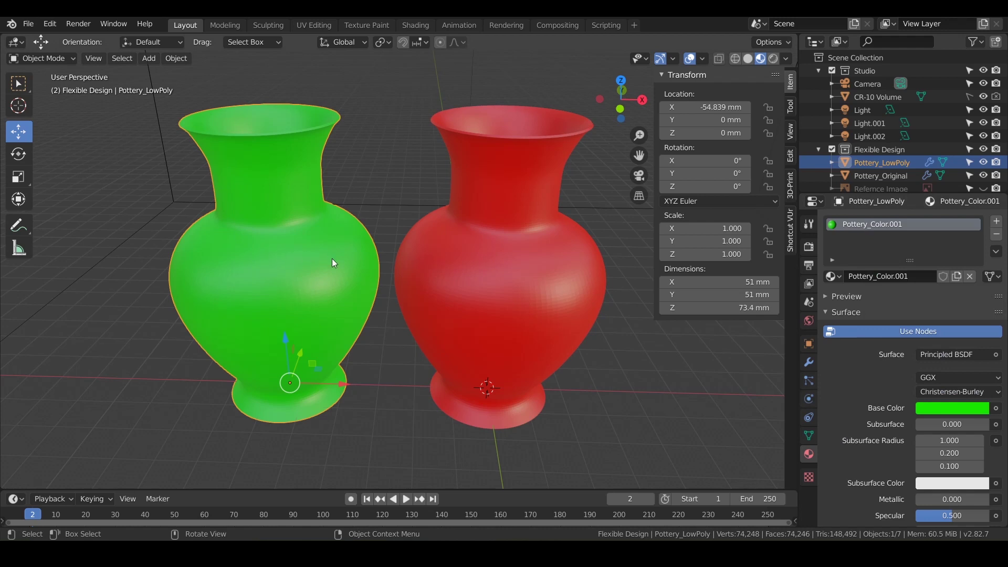
# Add a Decimate modifier to Pottery_LowPoly with a Collapse ratio of 0.1
pyautogui.moveTo(333, 259); pyautogui.dragTo(411, 245, button='middle')
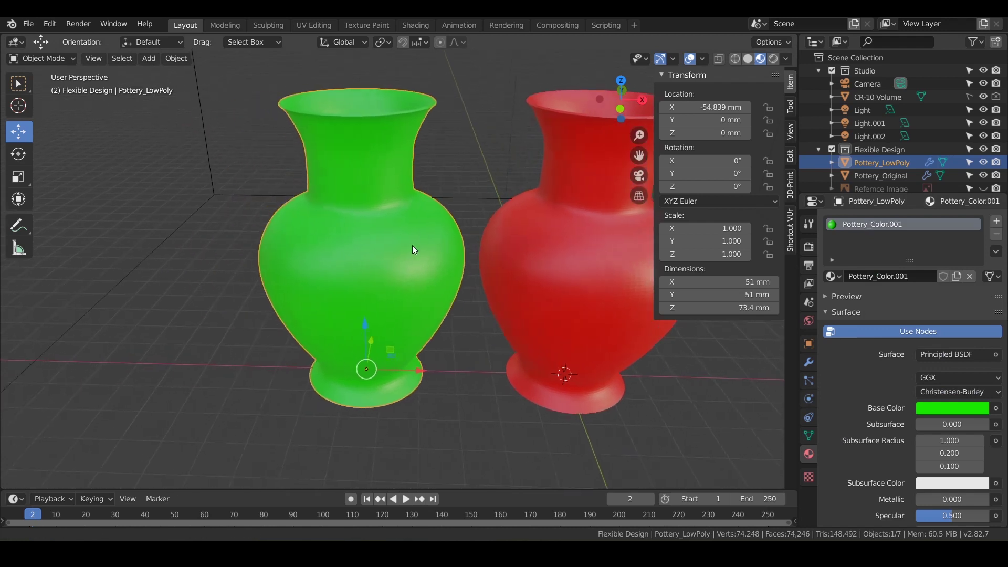
pyautogui.click(805, 364)
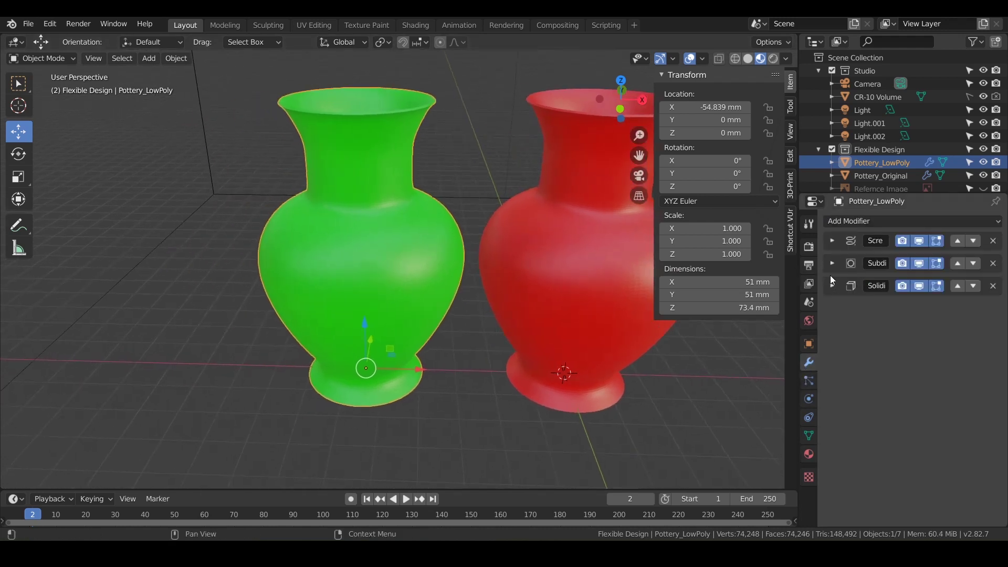
pyautogui.click(899, 220)
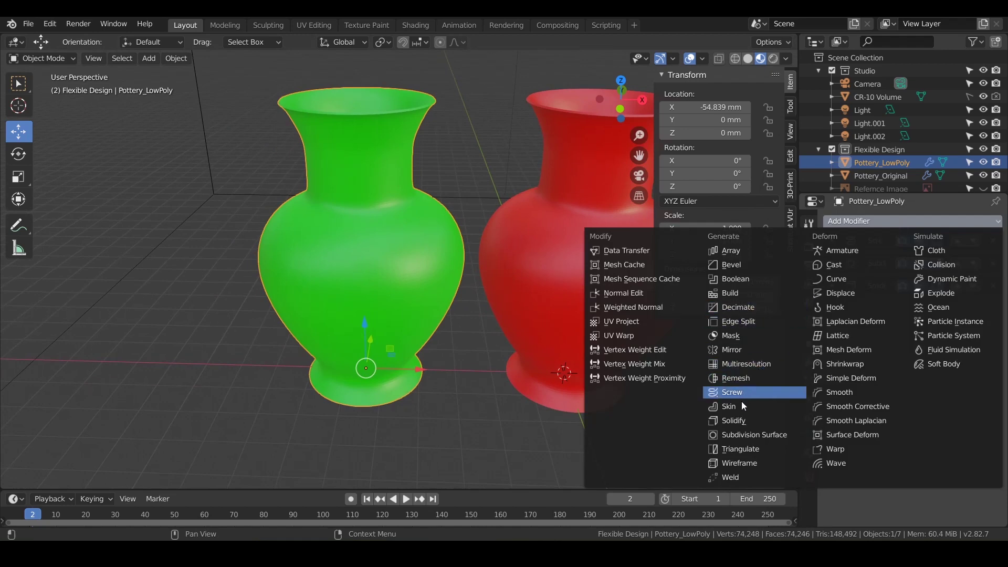
pyautogui.click(733, 307)
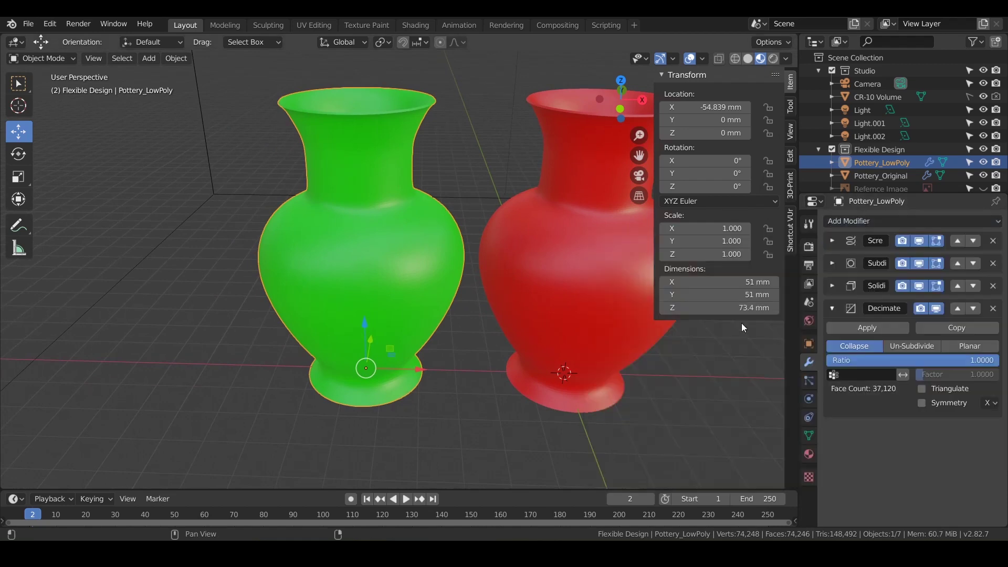
pyautogui.click(917, 361)
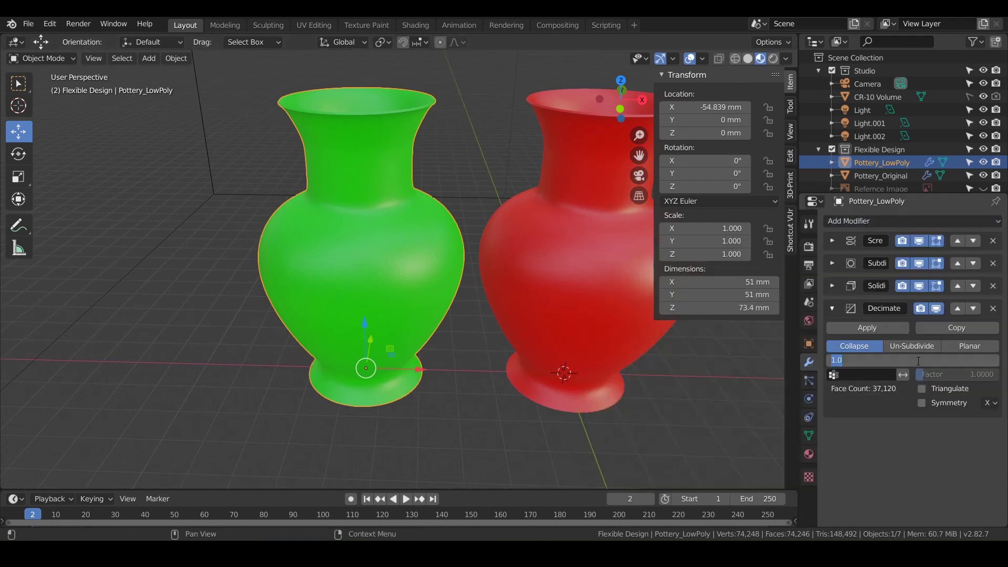
pyautogui.write('.1')
pyautogui.press('Return')
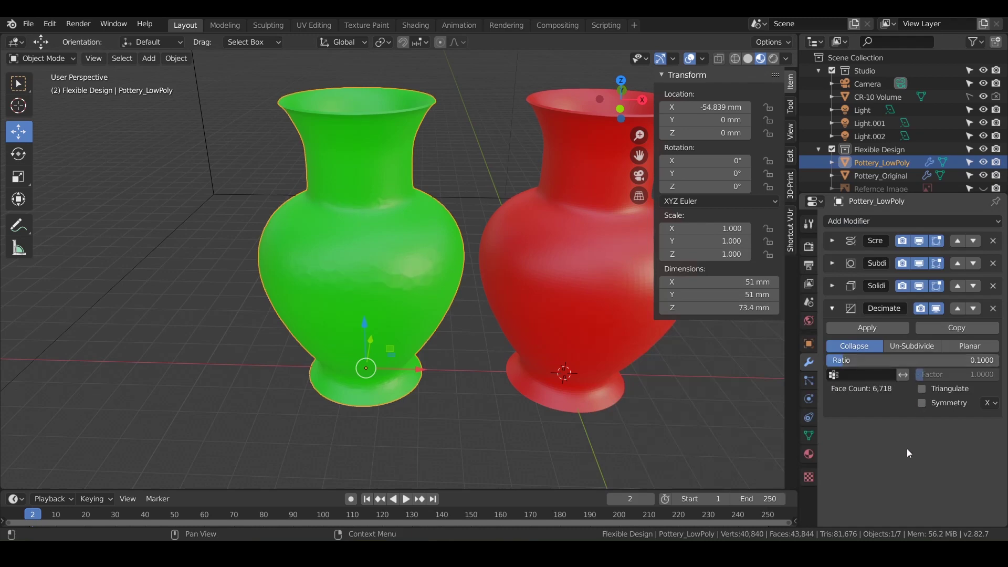
# Enable the wireframe overlay in the viewport and set the Decimate ratio to 0.01
pyautogui.click(701, 59)
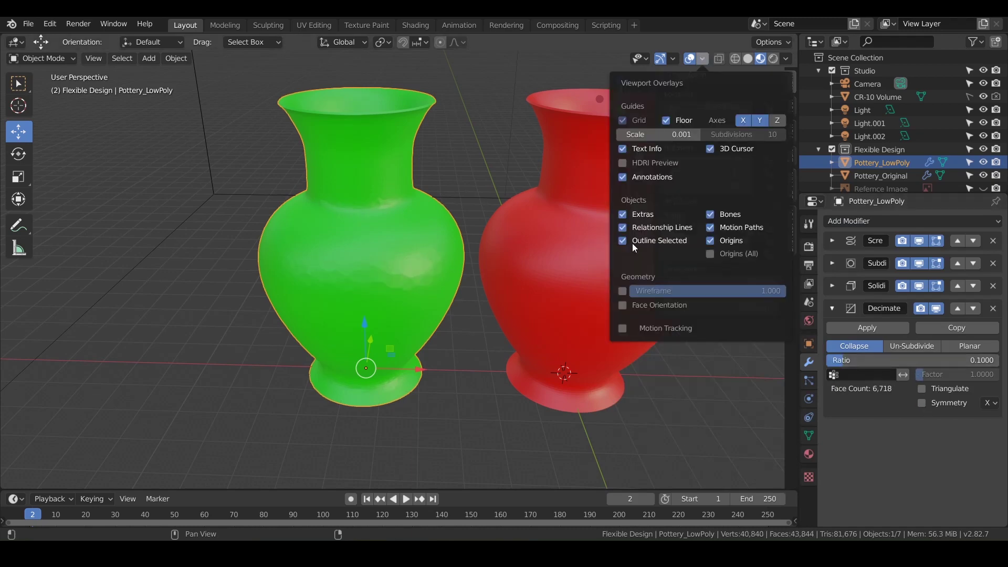
pyautogui.click(623, 292)
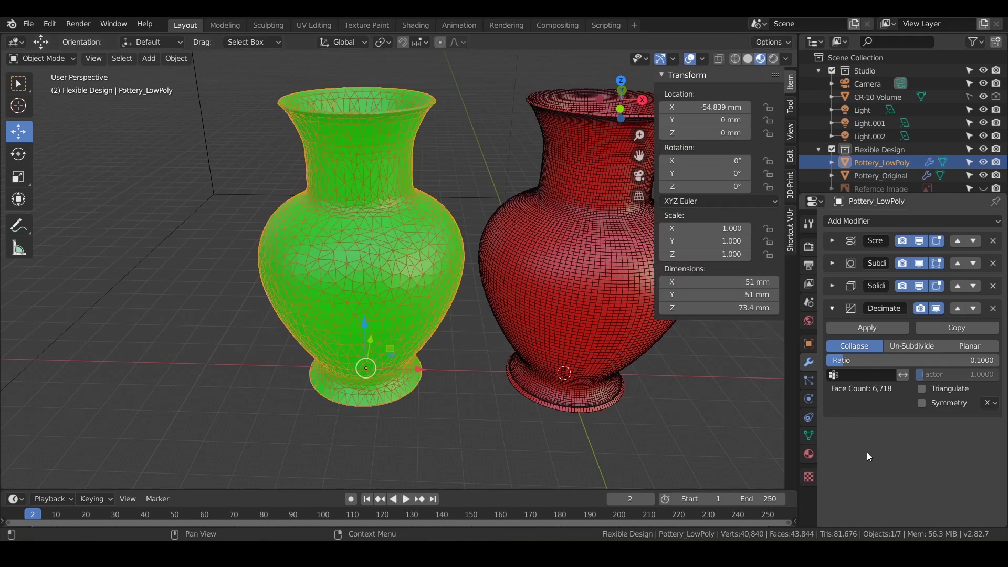
pyautogui.click(868, 361)
pyautogui.write('.01')
pyautogui.press('Return')
# Try the Decimate modifier's Symmetry option and move the modifier above Solidify in the stack
pyautogui.scroll(5, 392, 310)
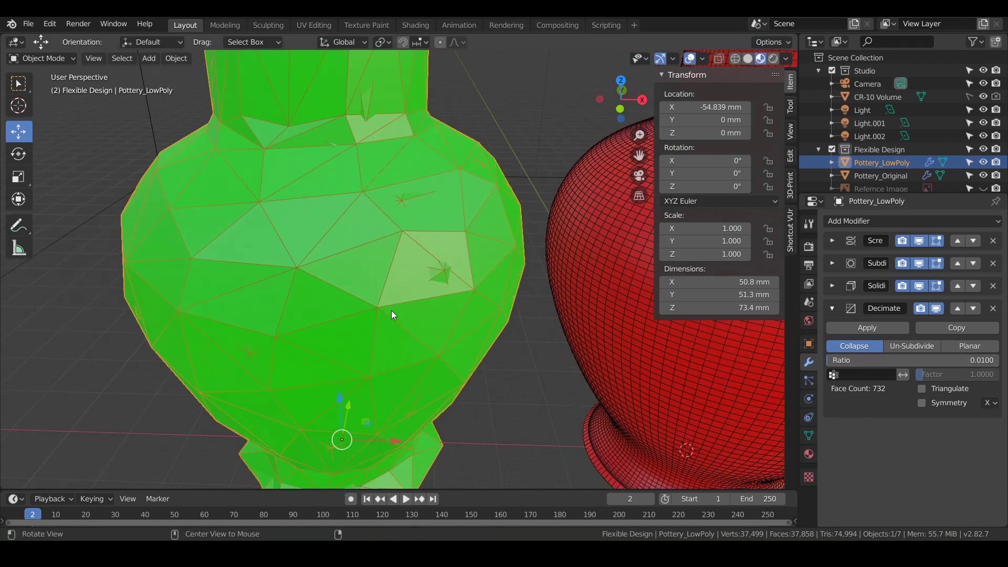
pyautogui.moveTo(392, 311); pyautogui.dragTo(414, 259, button='middle')
pyautogui.scroll(3, 369, 363)
pyautogui.moveTo(369, 363); pyautogui.dragTo(333, 362, button='middle')
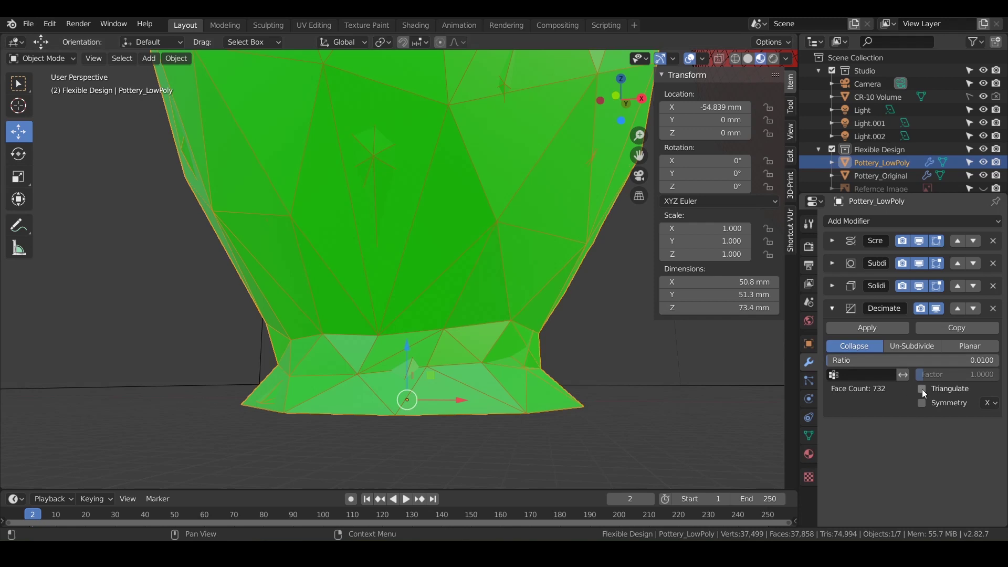
pyautogui.click(922, 403)
pyautogui.click(922, 404)
pyautogui.click(958, 309)
# Examine the low-poly vase's wall and base in wireframe from the front view, and return to Material Preview shading
pyautogui.moveTo(472, 367)
pyautogui.mouseDown(button='middle')
pyautogui.moveTo(421, 377)
pyautogui.moveTo(428, 348)
pyautogui.moveTo(420, 435)
pyautogui.moveTo(404, 79)
pyautogui.moveTo(416, 449)
pyautogui.moveTo(420, 357)
pyautogui.mouseUp(button='middle')
pyautogui.press('z')
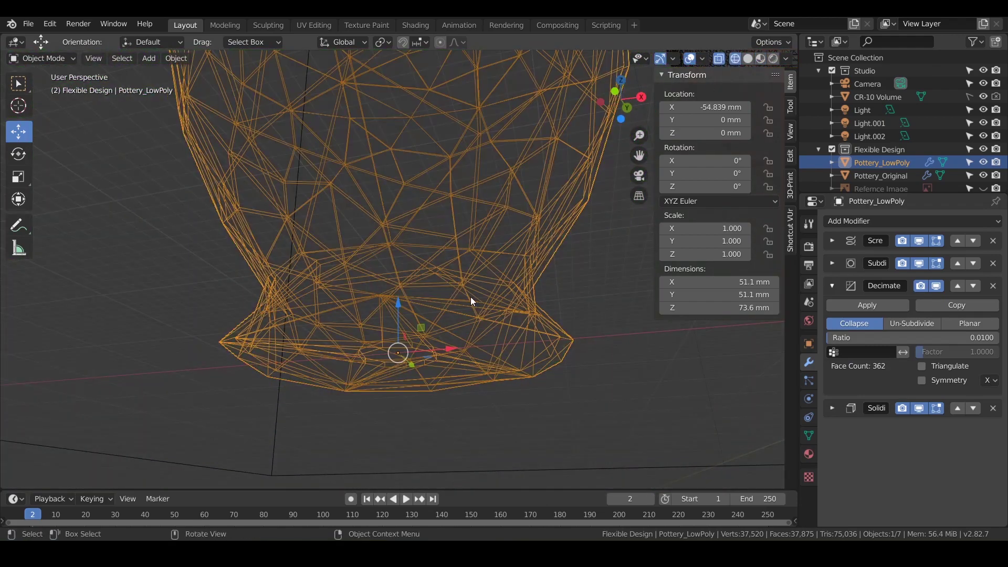
pyautogui.press('KP_1')
pyautogui.scroll(4, 348, 340)
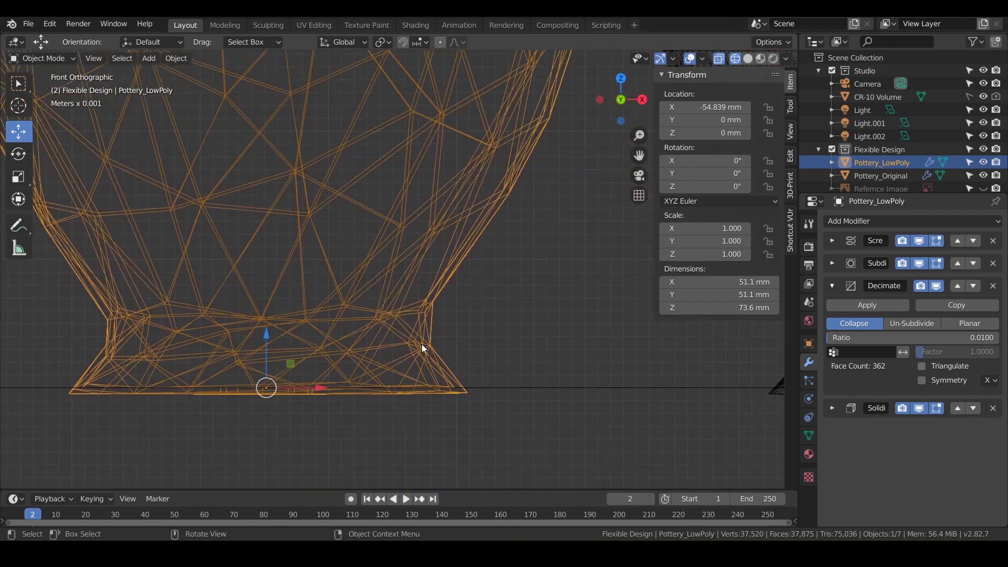
pyautogui.scroll(2, 421, 345)
pyautogui.scroll(-4, 374, 376)
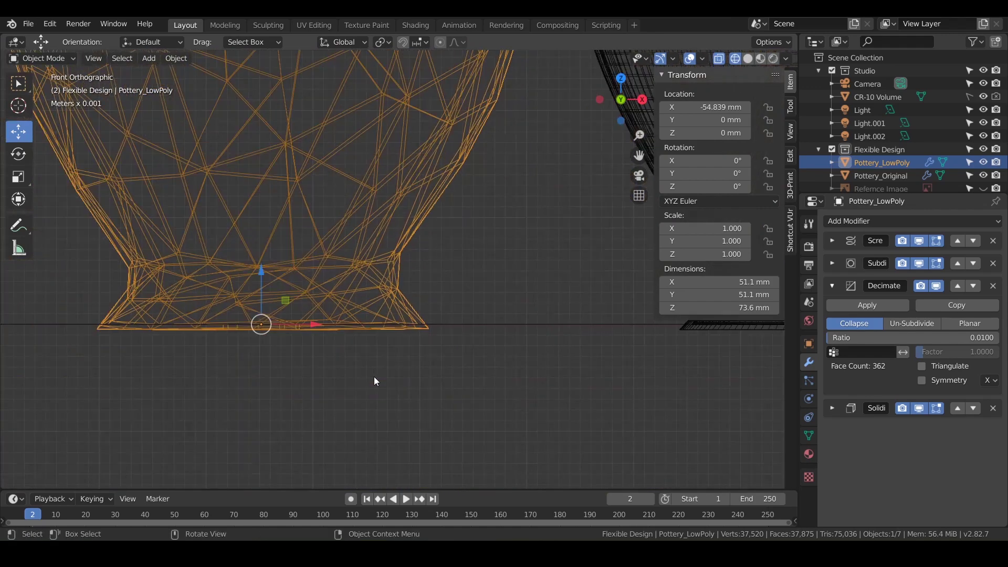
pyautogui.keyDown('shift'); pyautogui.moveTo(374, 376); pyautogui.dragTo(409, 471, button='middle'); pyautogui.keyUp('shift')
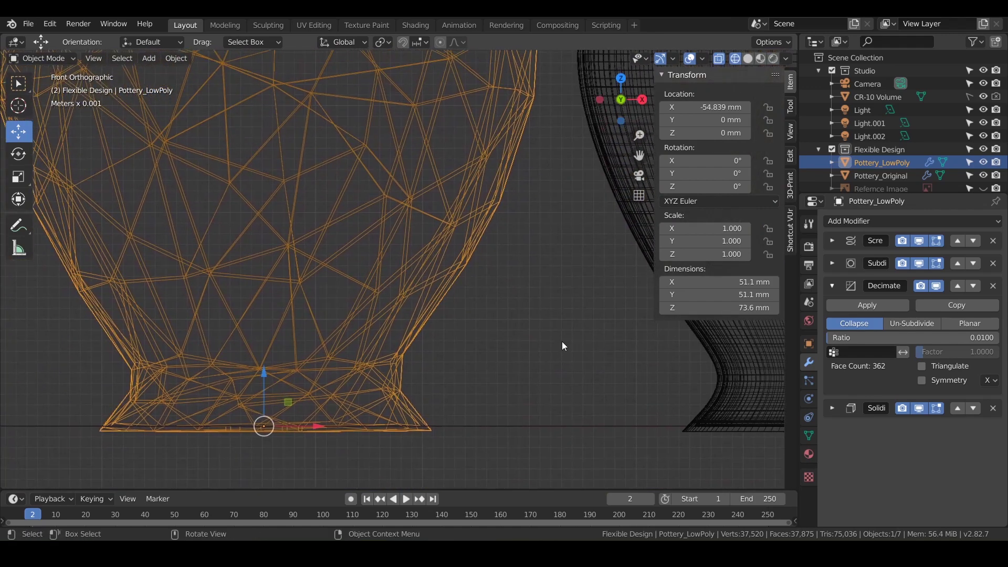
pyautogui.click(759, 59)
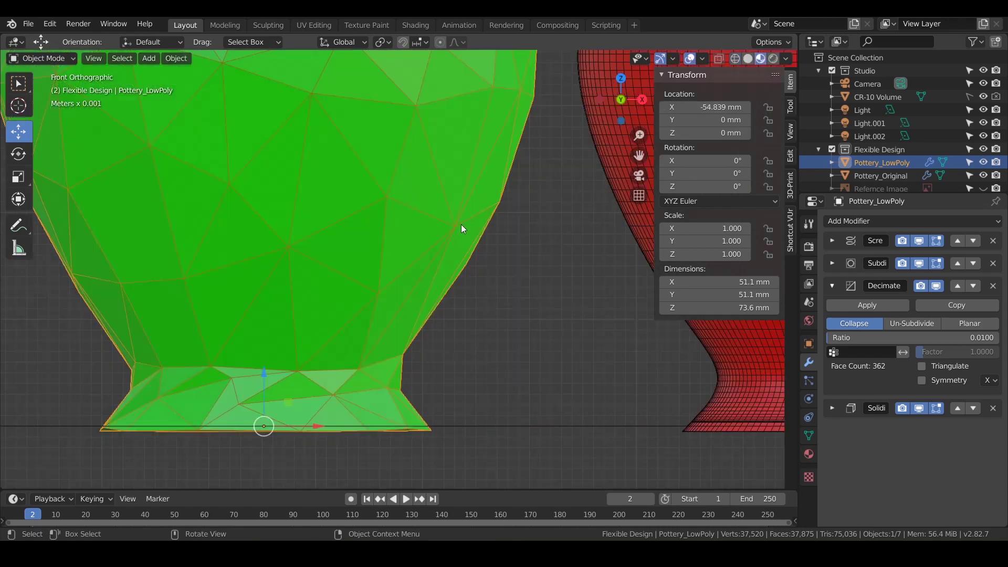
# Try a Decimate ratio of 0.005 on the green vase and examine its body and underside
pyautogui.scroll(-3, 461, 229)
pyautogui.keyDown('shift'); pyautogui.moveTo(461, 228); pyautogui.dragTo(418, 400, button='middle'); pyautogui.keyUp('shift')
pyautogui.scroll(2, 455, 257)
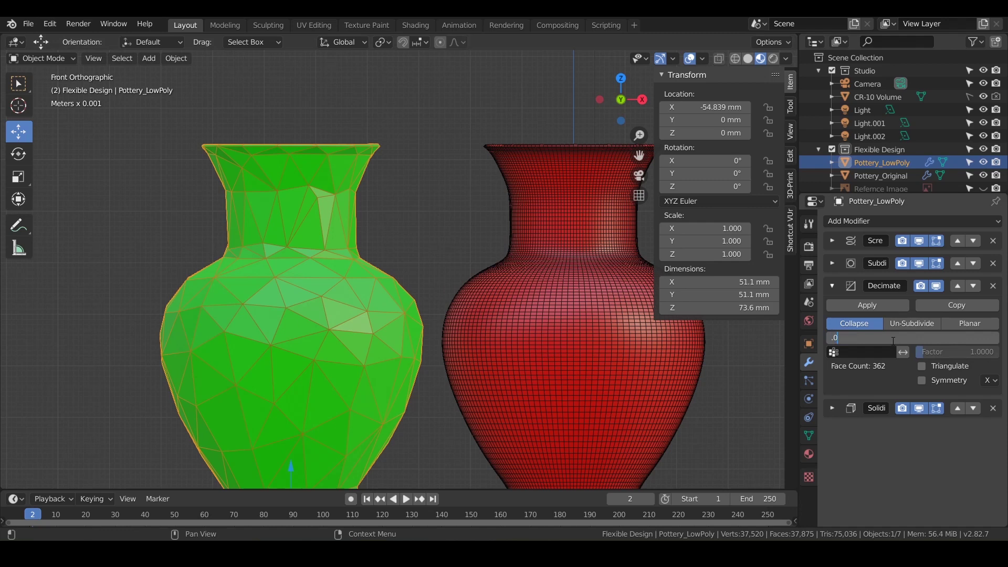
pyautogui.press('Return')
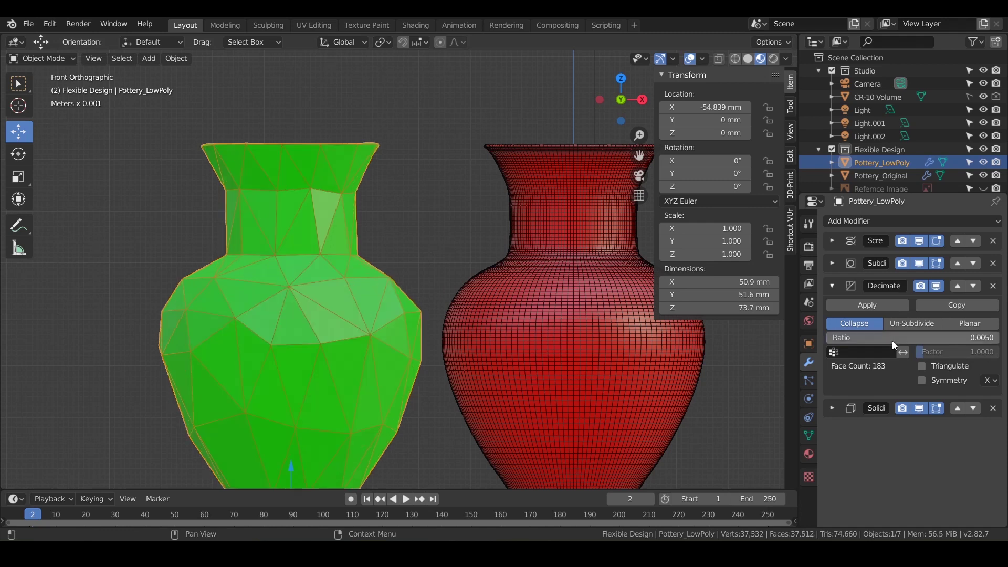
pyautogui.keyDown('shift'); pyautogui.moveTo(287, 291); pyautogui.dragTo(288, 136, button='middle'); pyautogui.keyUp('shift')
pyautogui.scroll(1, 298, 277)
pyautogui.moveTo(298, 277); pyautogui.dragTo(348, 294, button='middle')
pyautogui.scroll(-2, 319, 228)
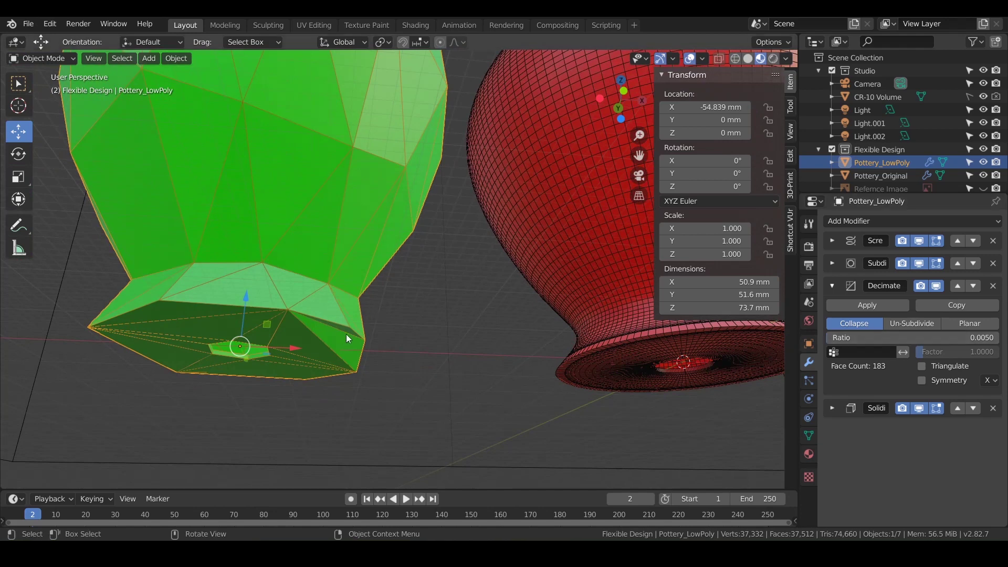
# Set the Decimate ratio to 0.01 and examine the low-poly vase's bottom edge from the front view
pyautogui.click(888, 338)
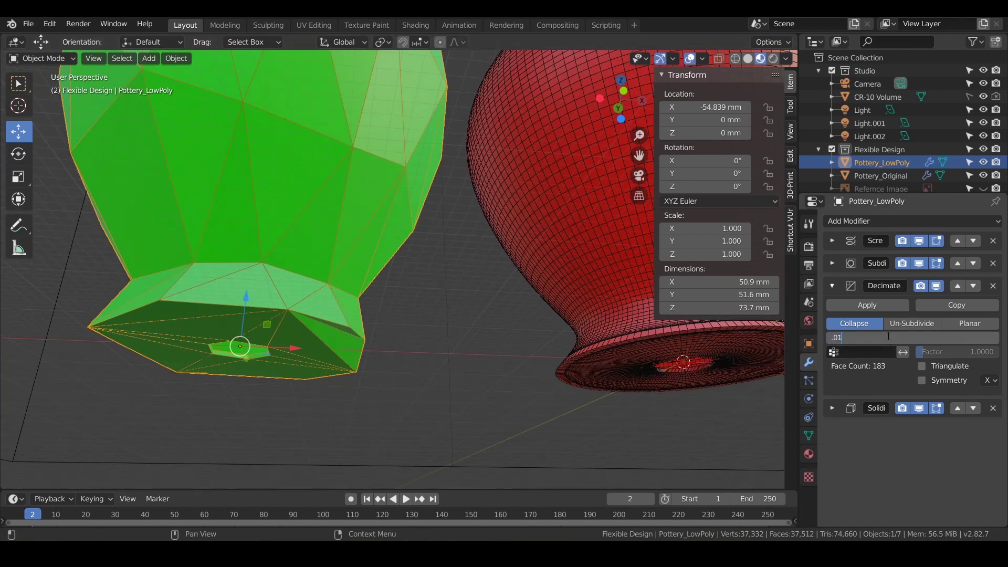
pyautogui.press('Return')
pyautogui.moveTo(192, 358)
pyautogui.mouseDown(button='middle')
pyautogui.moveTo(185, 307)
pyautogui.moveTo(193, 294)
pyautogui.moveTo(177, 360)
pyautogui.mouseUp(button='middle')
pyautogui.press('KP_1')
pyautogui.keyDown('shift'); pyautogui.moveTo(238, 312); pyautogui.dragTo(240, 294, button='middle'); pyautogui.keyUp('shift')
pyautogui.scroll(5, 267, 258)
pyautogui.keyDown('shift'); pyautogui.moveTo(267, 258); pyautogui.dragTo(746, 177, button='middle'); pyautogui.keyUp('shift')
pyautogui.keyDown('shift'); pyautogui.moveTo(324, 272); pyautogui.dragTo(215, 310, button='middle'); pyautogui.keyUp('shift')
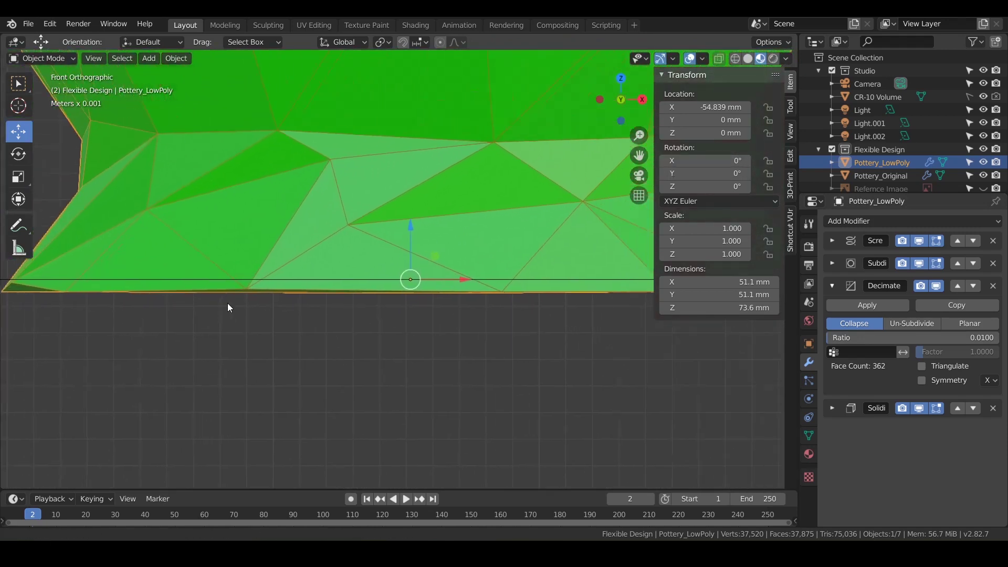
# Turn off the wireframe overlay in the viewport and collapse the low-poly vase's Decimate modifier settings
pyautogui.scroll(-6, 205, 310)
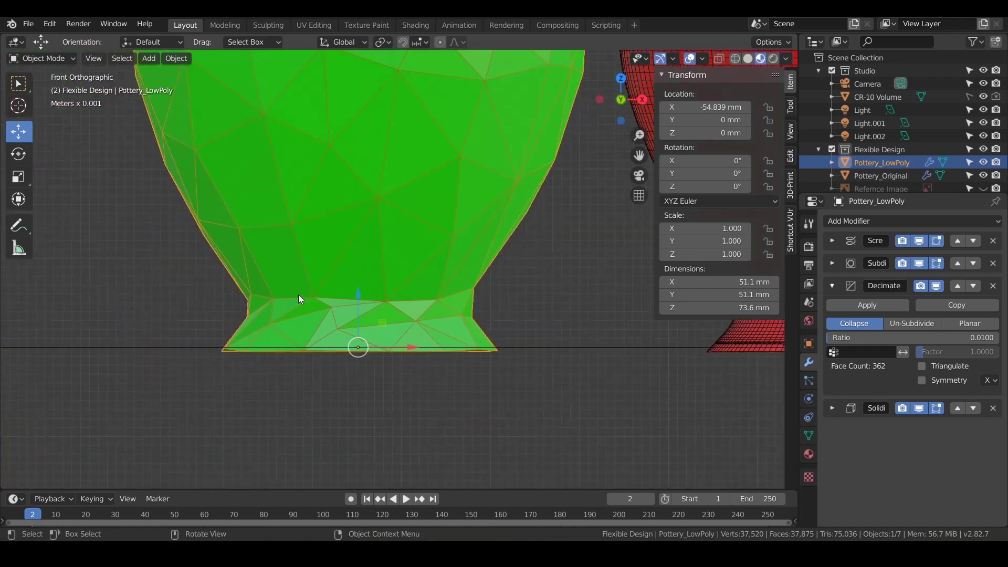
pyautogui.keyDown('shift'); pyautogui.moveTo(298, 294); pyautogui.dragTo(267, 486, button='middle'); pyautogui.keyUp('shift')
pyautogui.scroll(-3, 329, 319)
pyautogui.keyDown('shift'); pyautogui.moveTo(377, 254); pyautogui.dragTo(331, 244, button='middle'); pyautogui.keyUp('shift')
pyautogui.click(703, 58)
pyautogui.click(624, 292)
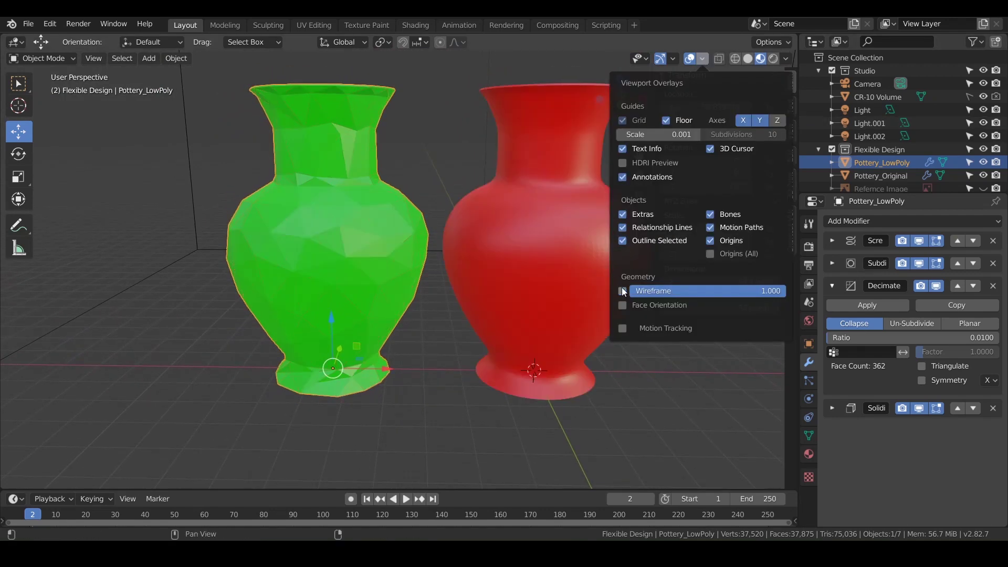
pyautogui.click(831, 285)
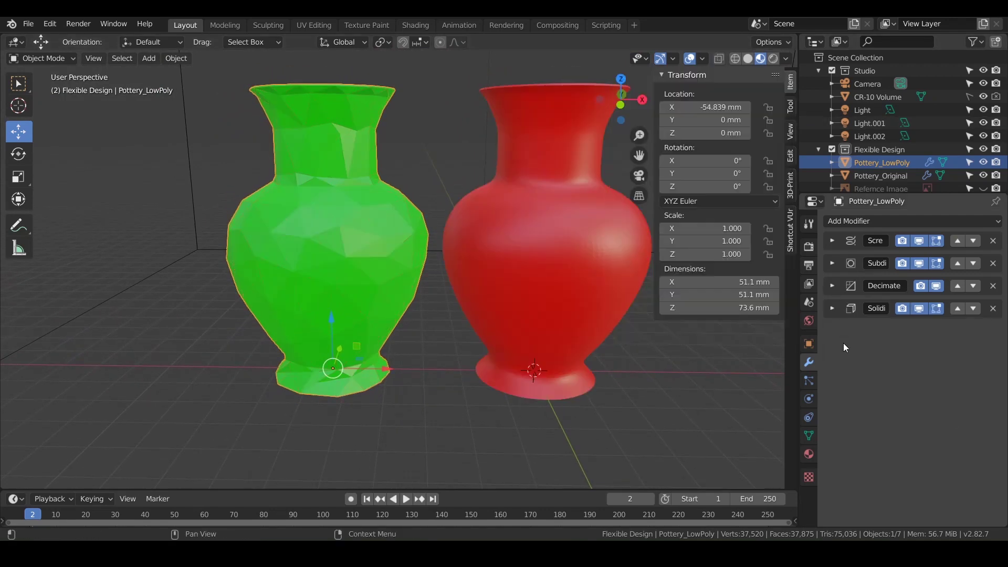
# Duplicate the green low-poly vase 110 mm along X to the far side of the red vase and hide the transform sidebar
pyautogui.keyDown('shift'); pyautogui.moveTo(485, 330); pyautogui.dragTo(388, 341, button='middle'); pyautogui.keyUp('shift')
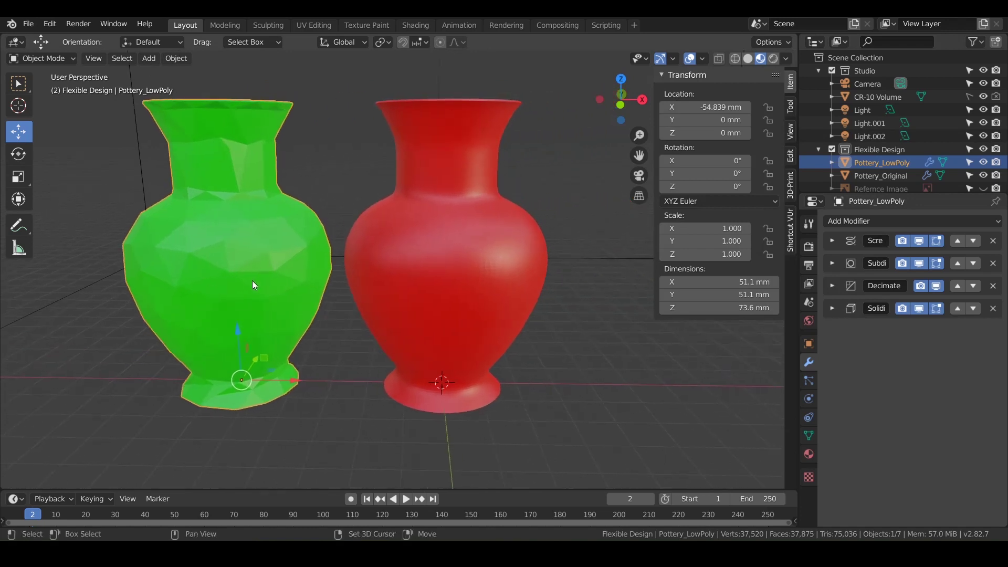
pyautogui.hotkey('shift', 'd')
pyautogui.press('x')
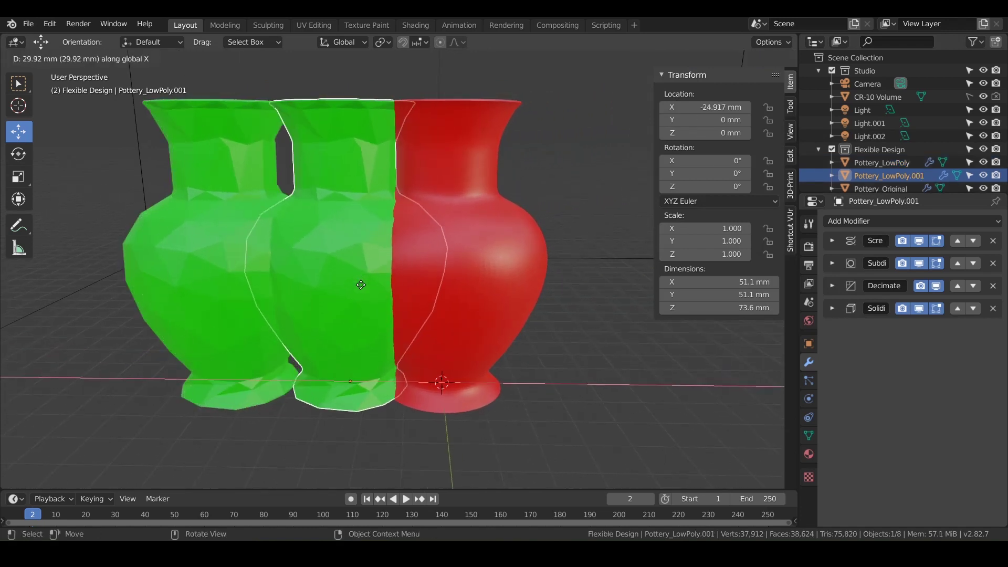
pyautogui.click(659, 316)
pyautogui.press('n')
pyautogui.keyDown('shift'); pyautogui.moveTo(593, 307); pyautogui.dragTo(562, 320, button='middle'); pyautogui.keyUp('shift')
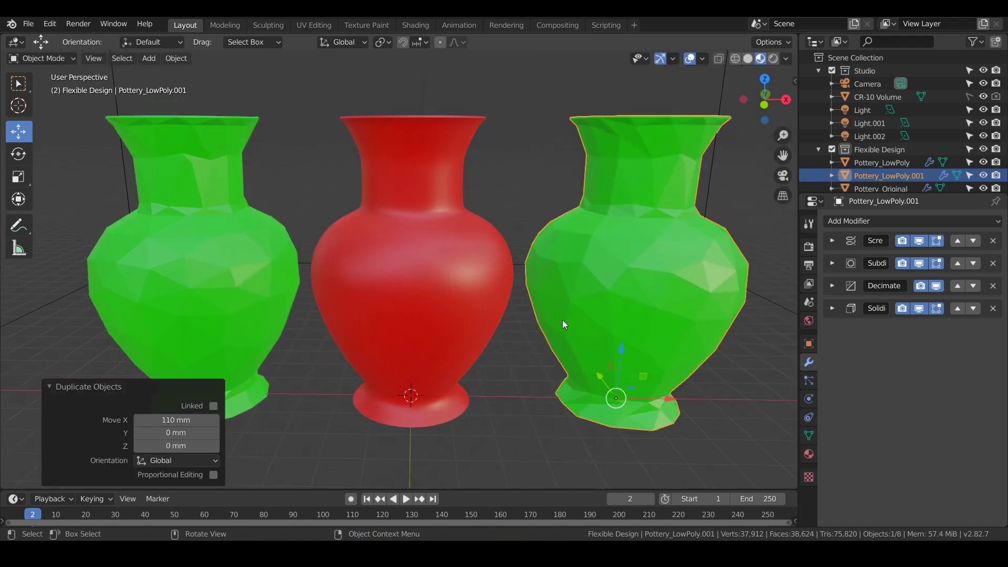
pyautogui.moveTo(562, 320); pyautogui.dragTo(565, 314)
# Change the base color of the duplicated vase's material to blue
pyautogui.click(809, 454)
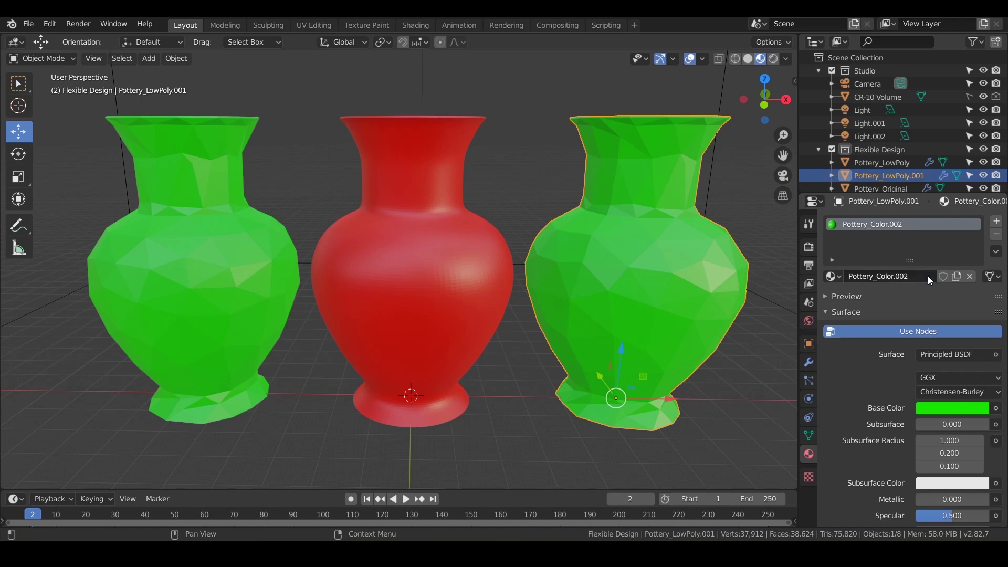
pyautogui.click(954, 408)
pyautogui.click(966, 250)
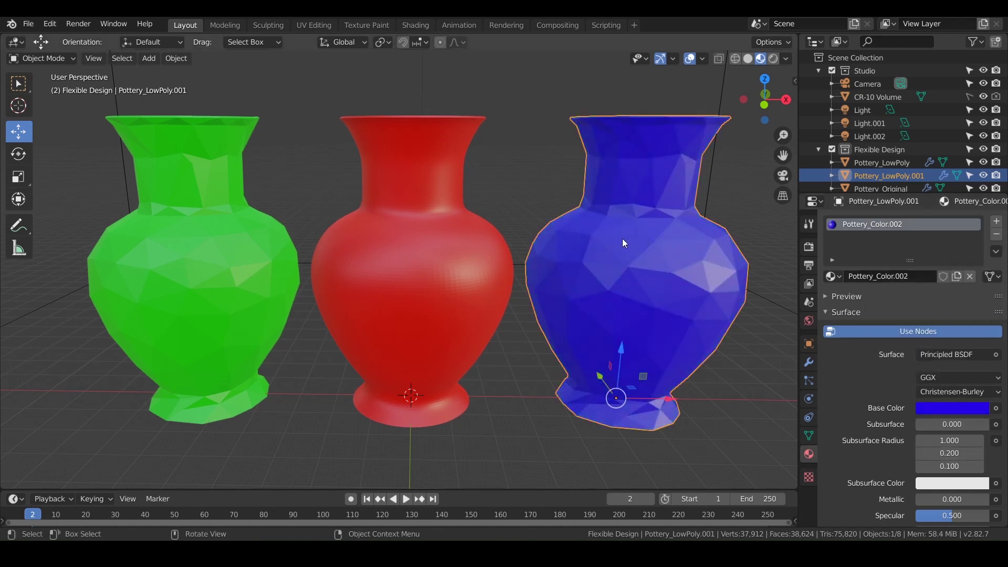
# Add a Wireframe modifier to the blue vase and examine its struts up close
pyautogui.click(808, 363)
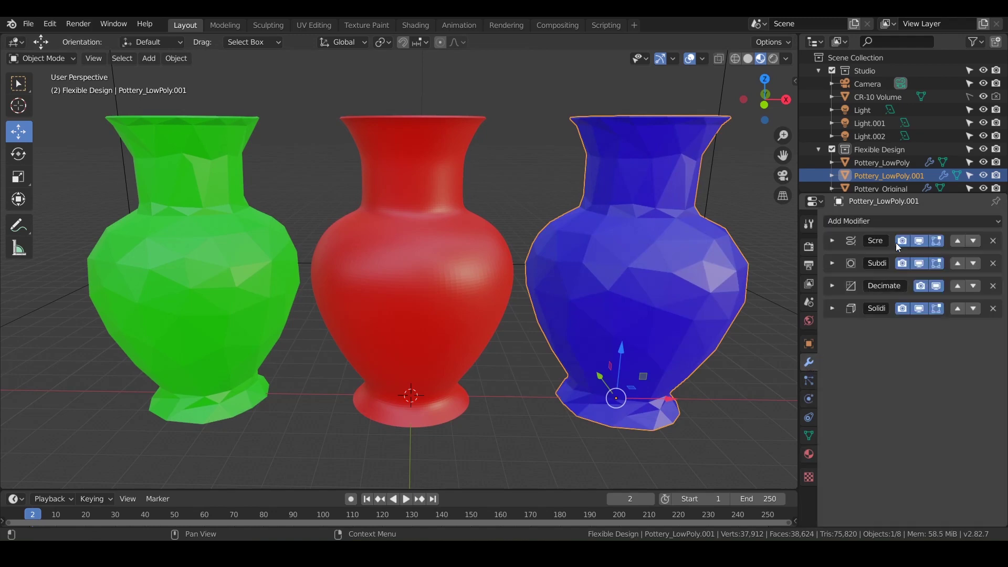
pyautogui.click(889, 221)
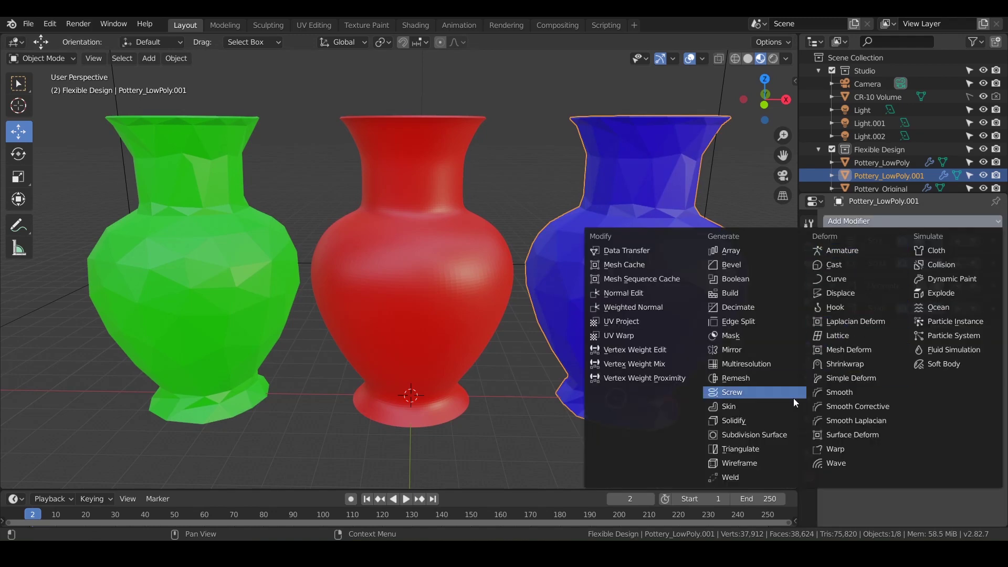
pyautogui.click(753, 463)
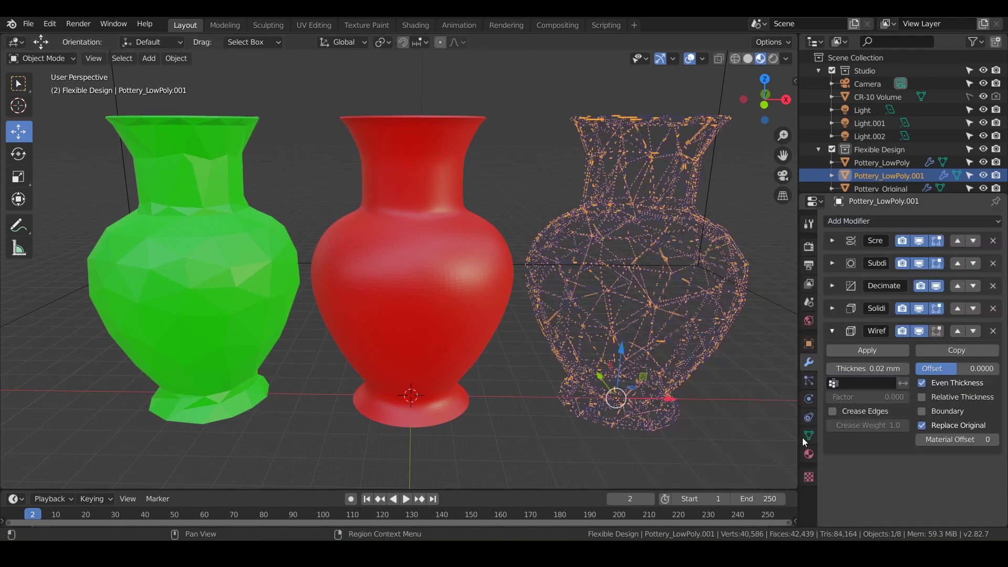
pyautogui.keyDown('shift'); pyautogui.moveTo(583, 330); pyautogui.dragTo(554, 322, button='middle'); pyautogui.keyUp('shift')
pyautogui.scroll(-8, 547, 320)
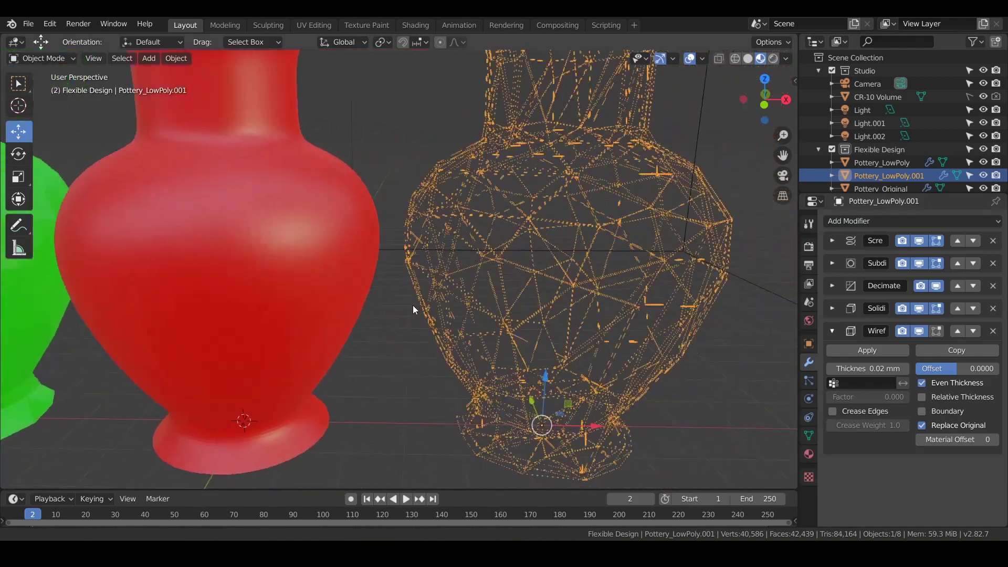
pyautogui.moveTo(448, 285)
pyautogui.mouseDown(button='middle')
pyautogui.moveTo(426, 253)
pyautogui.moveTo(426, 270)
pyautogui.moveTo(410, 266)
pyautogui.moveTo(436, 275)
pyautogui.mouseUp(button='middle')
pyautogui.scroll(3, 436, 276)
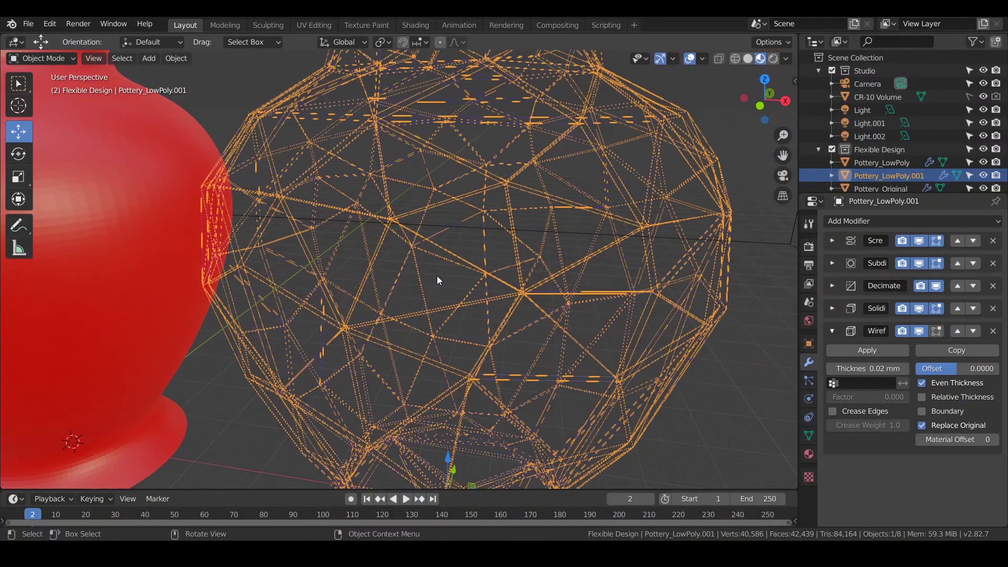
# Set the Wireframe modifier's thickness to 0.5 mm and turn off Even Thickness
pyautogui.click(868, 367)
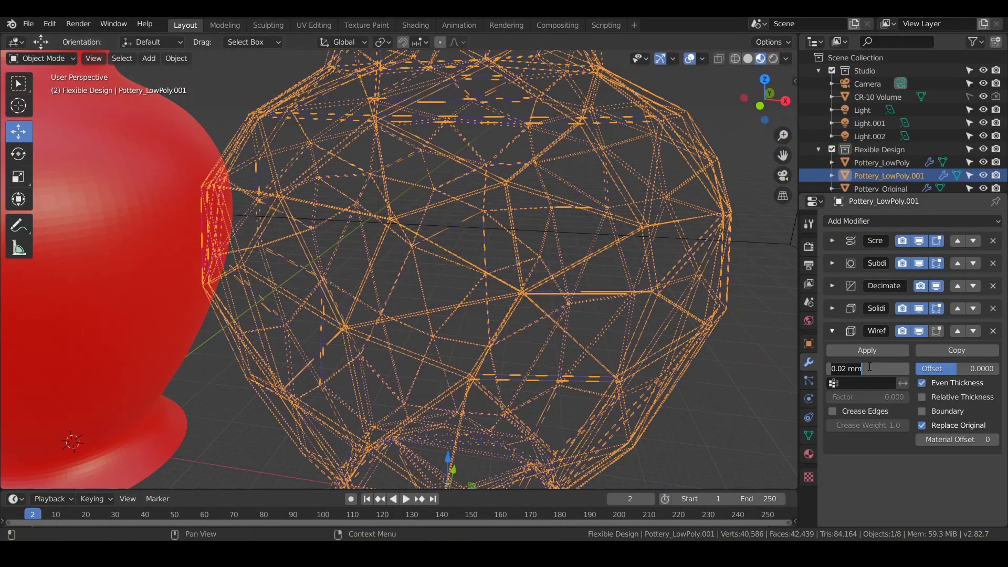
pyautogui.write('0.5')
pyautogui.press('Return')
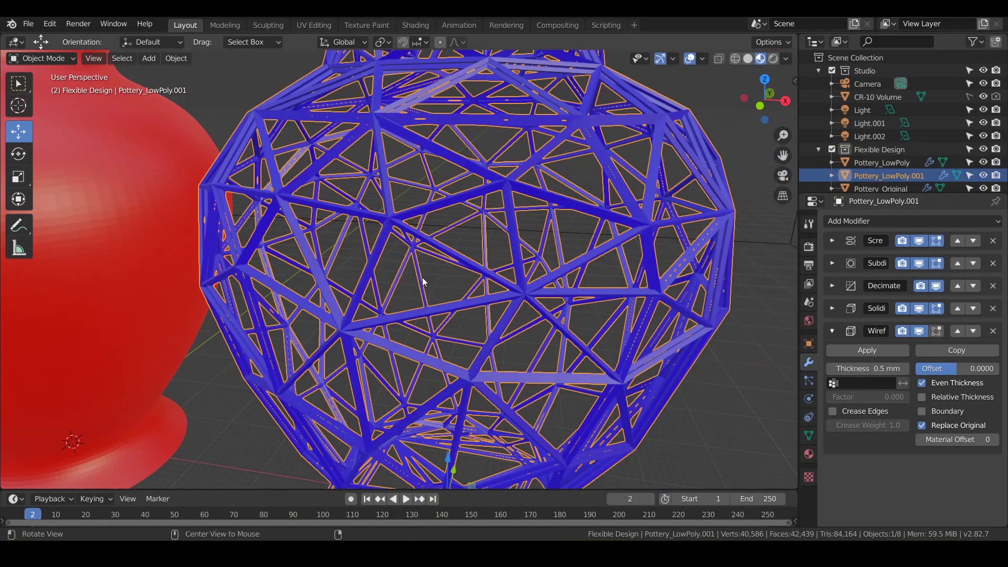
pyautogui.moveTo(436, 273); pyautogui.dragTo(456, 263, button='middle')
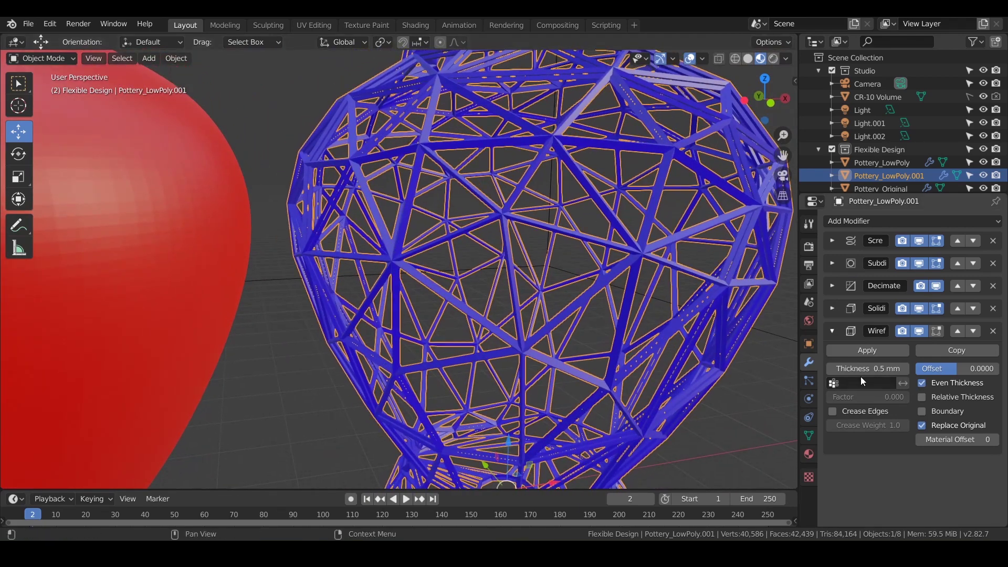
pyautogui.click(922, 383)
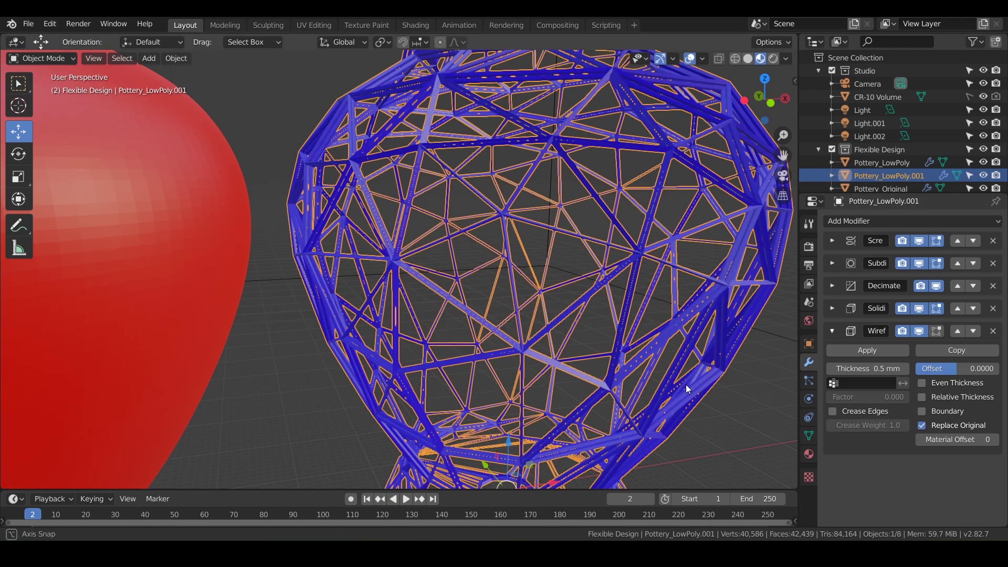
pyautogui.moveTo(685, 384); pyautogui.dragTo(675, 383, button='middle')
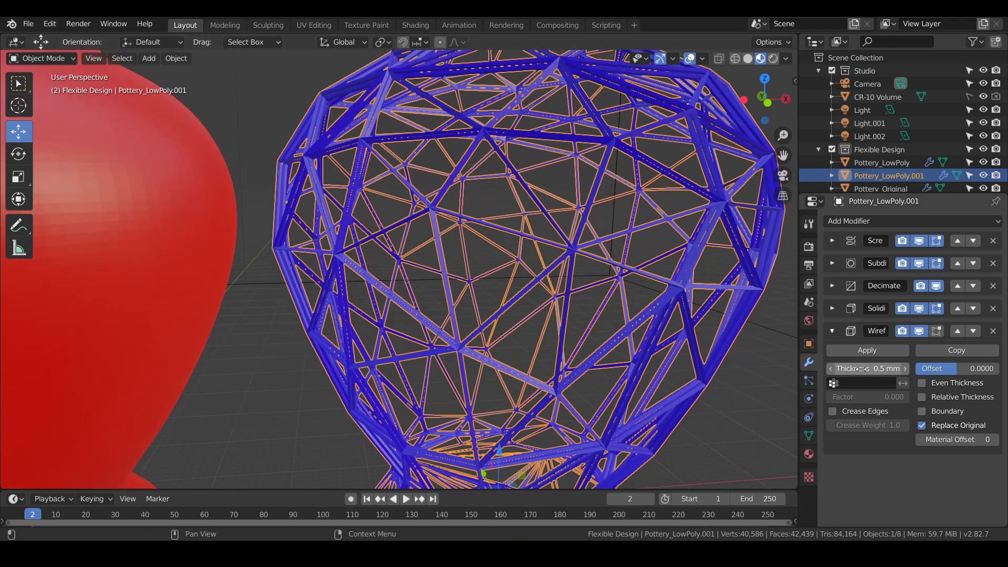
# Try the Wireframe modifier's Relative Thickness option with and without Even Thickness, and turn both off again
pyautogui.click(921, 396)
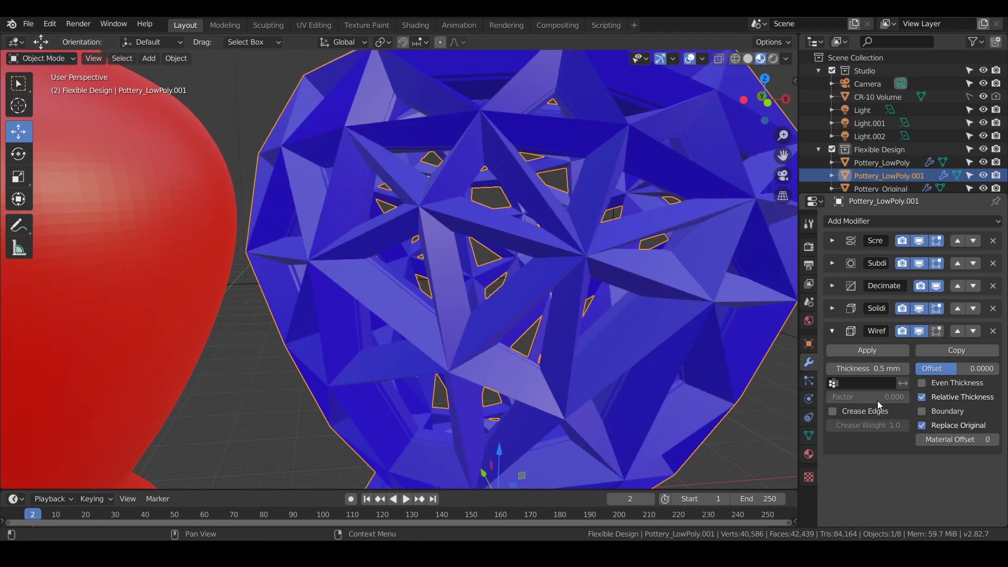
pyautogui.scroll(-5, 608, 366)
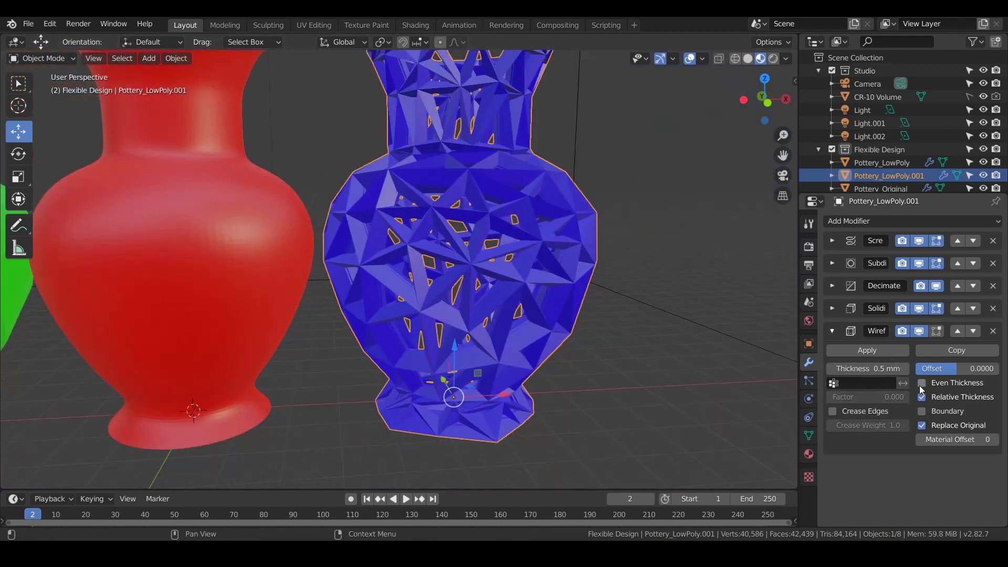
pyautogui.click(921, 384)
pyautogui.click(926, 384)
pyautogui.click(922, 397)
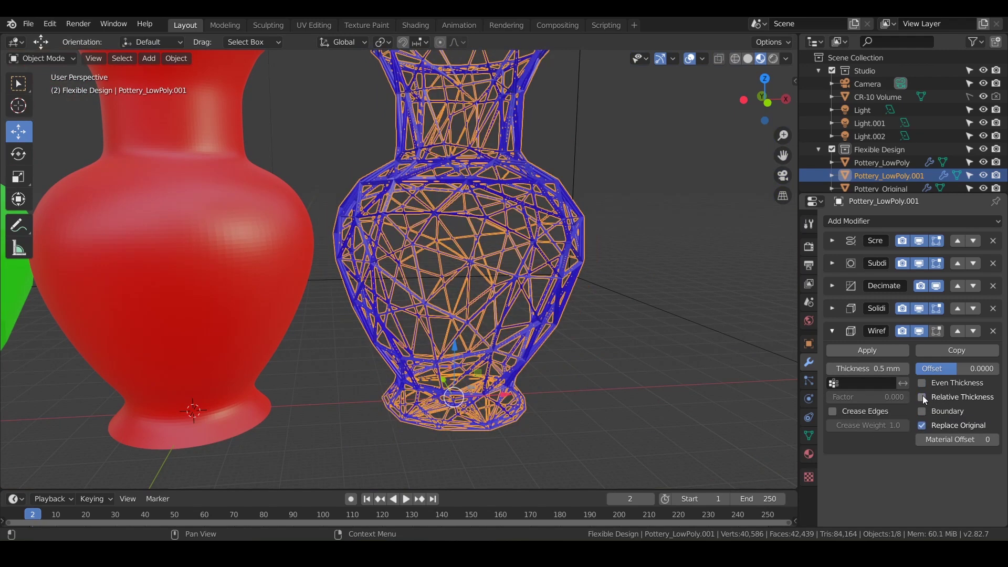
# Increase the Wireframe thickness to about 0.783 mm and examine the struts
pyautogui.moveTo(874, 372); pyautogui.dragTo(918, 372)
pyautogui.scroll(6, 644, 290)
pyautogui.moveTo(644, 290); pyautogui.dragTo(562, 285, button='middle')
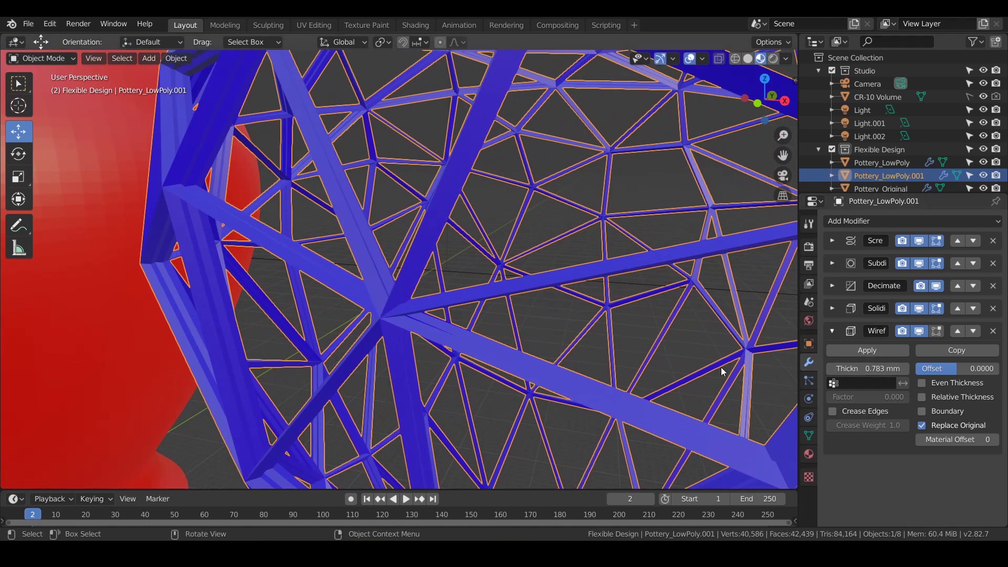
pyautogui.scroll(-8, 720, 367)
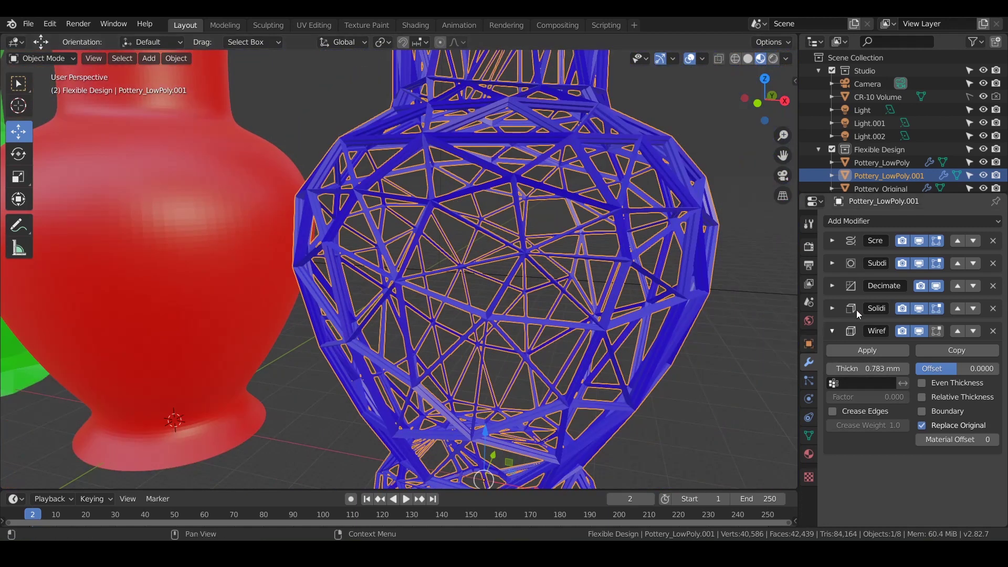
# Compare the blue wireframe vase with and without Solidify, and turn Solidify off in the viewport
pyautogui.click(918, 307)
pyautogui.moveTo(389, 299)
pyautogui.mouseDown(button='middle')
pyautogui.moveTo(368, 295)
pyautogui.moveTo(375, 306)
pyautogui.moveTo(404, 305)
pyautogui.mouseUp(button='middle')
pyautogui.click(918, 309)
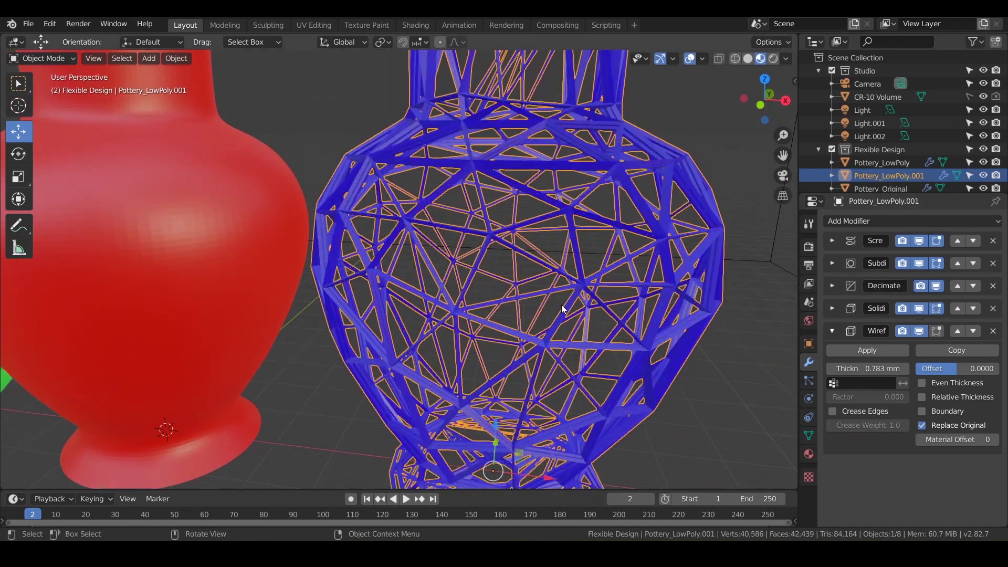
pyautogui.scroll(5, 438, 277)
pyautogui.moveTo(474, 342); pyautogui.dragTo(431, 106, button='middle')
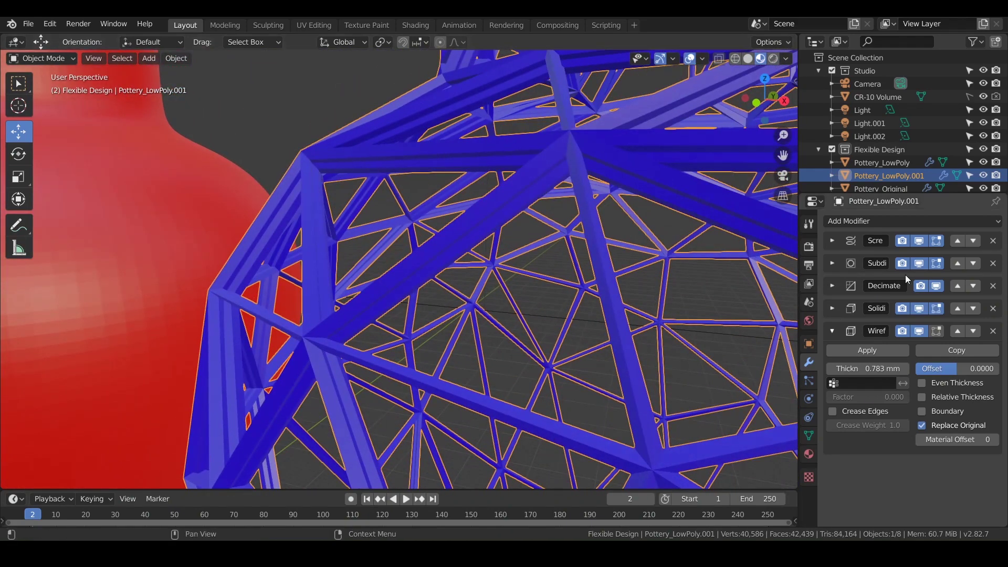
pyautogui.click(919, 309)
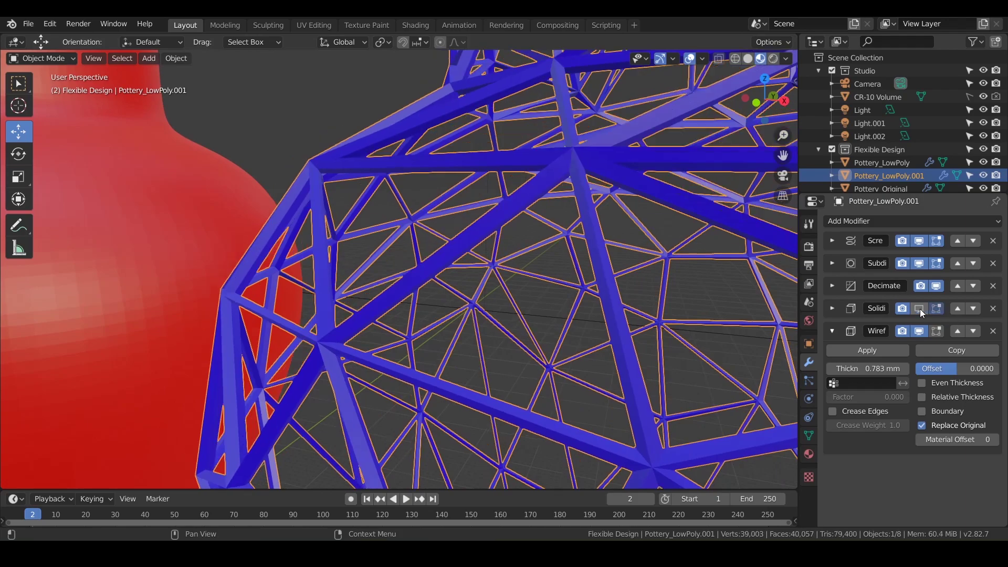
pyautogui.scroll(-6, 417, 313)
pyautogui.moveTo(375, 179); pyautogui.dragTo(602, 401, button='middle')
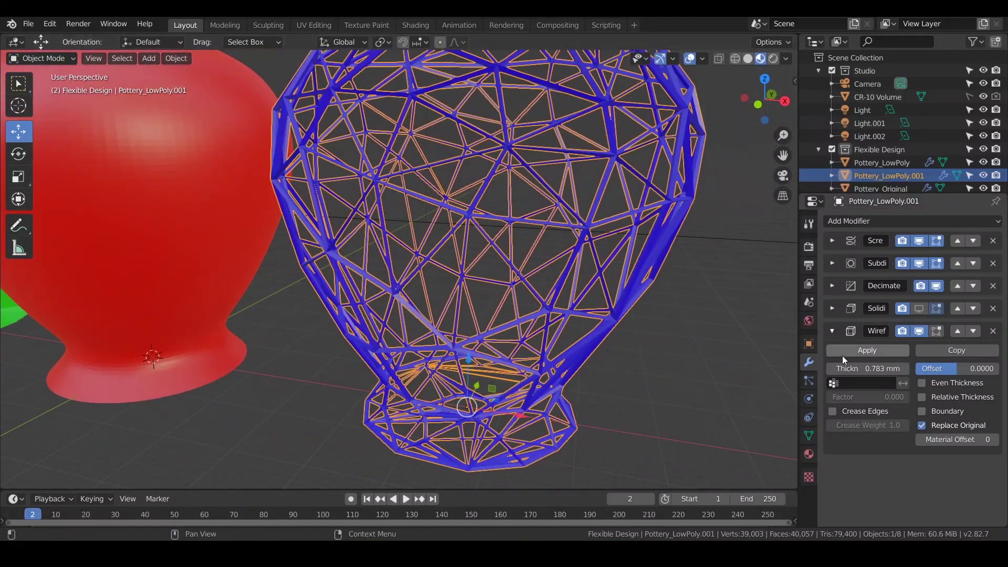
# Try the wireframe vase with the Decimate modifier turned off in the viewport and examine the dense mesh
pyautogui.click(934, 287)
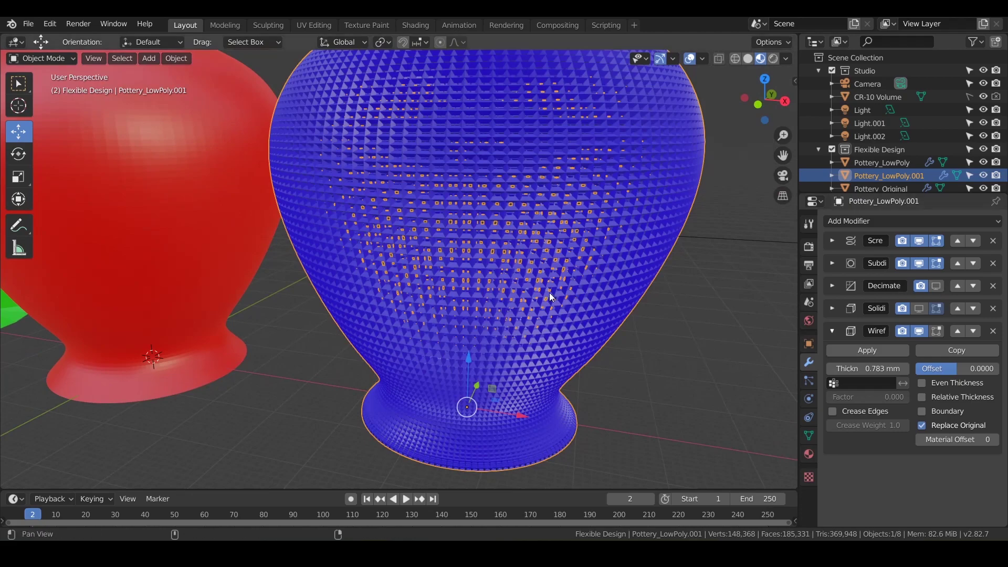
pyautogui.moveTo(549, 292); pyautogui.dragTo(499, 424, button='middle')
pyautogui.scroll(-3, 486, 361)
pyautogui.moveTo(486, 361); pyautogui.dragTo(448, 279, button='middle')
pyautogui.scroll(10, 495, 323)
pyautogui.scroll(-10, 495, 323)
pyautogui.scroll(-5, 495, 323)
pyautogui.scroll(3, 448, 279)
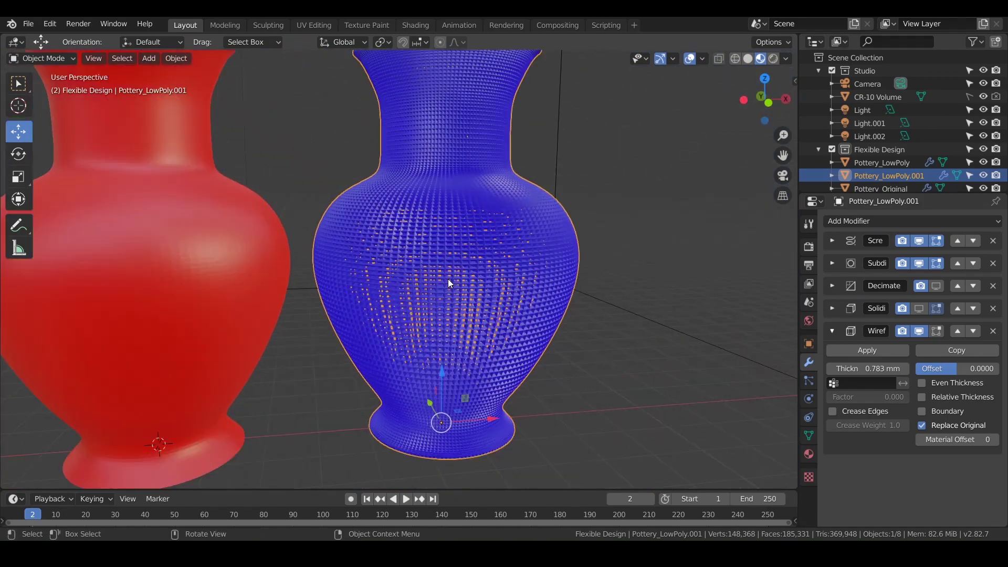
# Switch the viewport to Rendered shading and examine the dense wireframe vase
pyautogui.click(774, 59)
pyautogui.moveTo(465, 260); pyautogui.dragTo(474, 219, button='middle')
pyautogui.scroll(2, 468, 212)
pyautogui.scroll(-3, 434, 200)
pyautogui.keyDown('shift'); pyautogui.moveTo(474, 219); pyautogui.dragTo(486, 219); pyautogui.keyUp('shift')
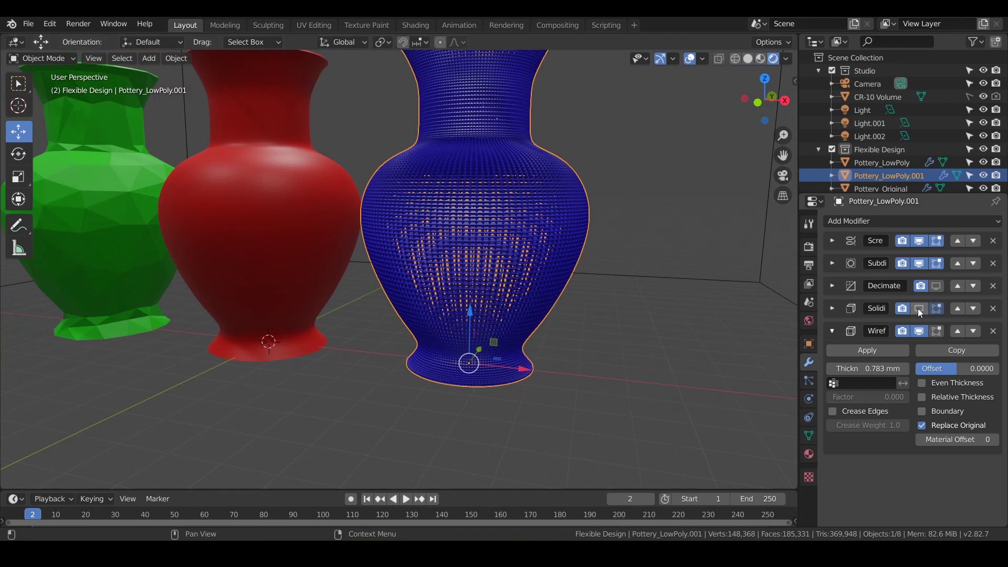
# Turn the blue vase's Decimate modifier back on in the viewport and set its ratio to 0.1
pyautogui.click(936, 286)
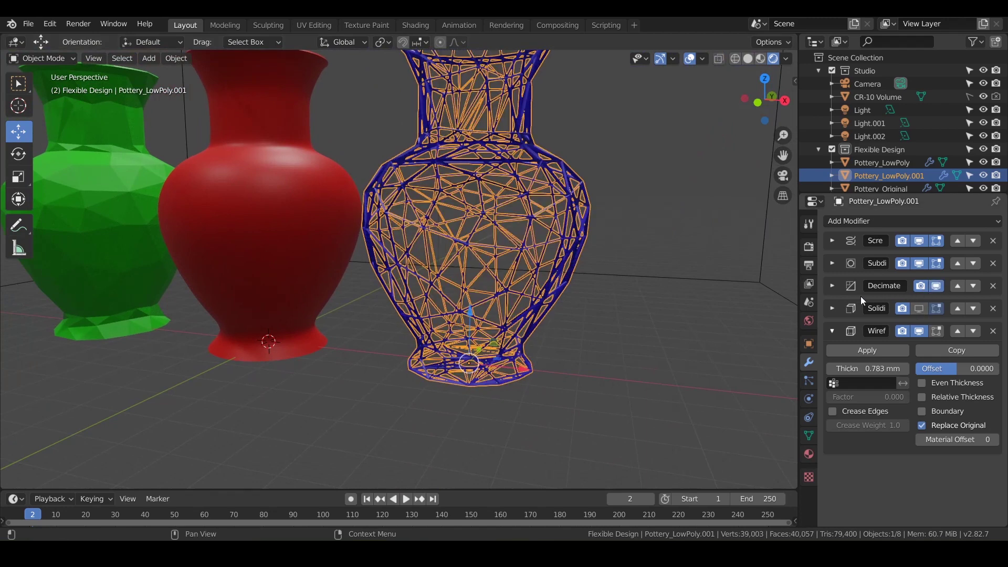
pyautogui.click(832, 285)
pyautogui.click(886, 337)
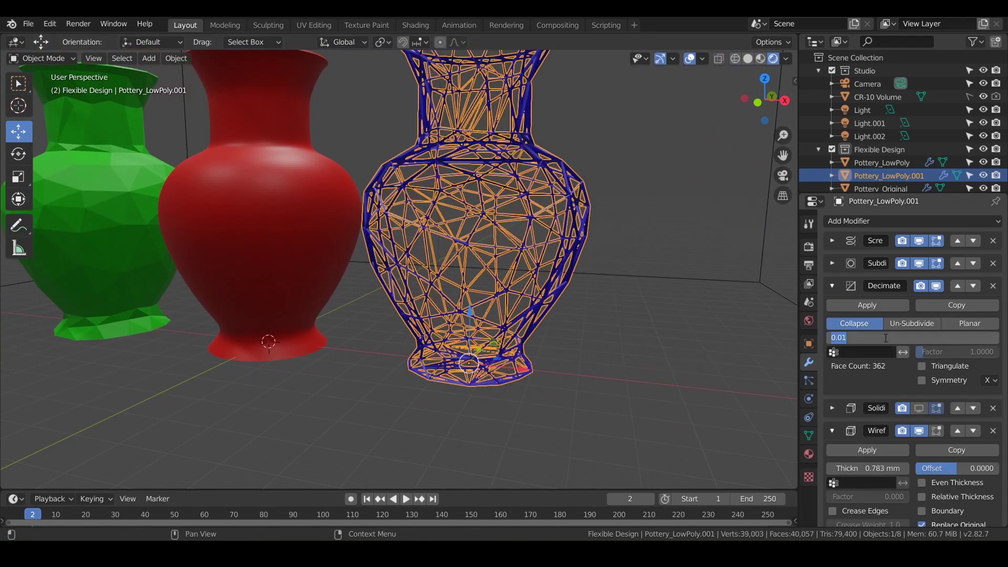
pyautogui.write('.1')
pyautogui.press('Return')
# Deselect the blue vase and examine its wireframe body and underside
pyautogui.moveTo(518, 225); pyautogui.dragTo(580, 242, button='middle')
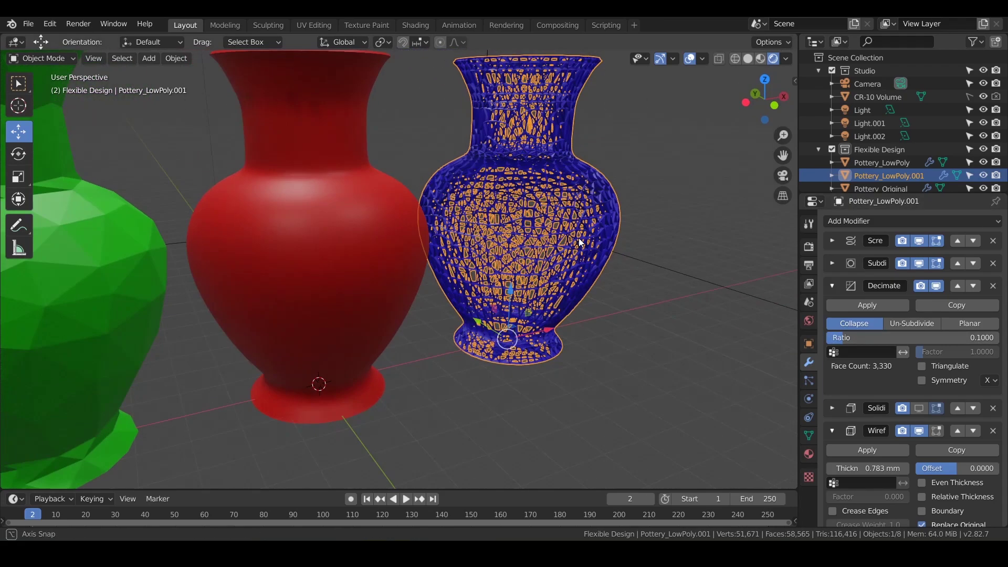
pyautogui.scroll(8, 580, 242)
pyautogui.click(641, 280)
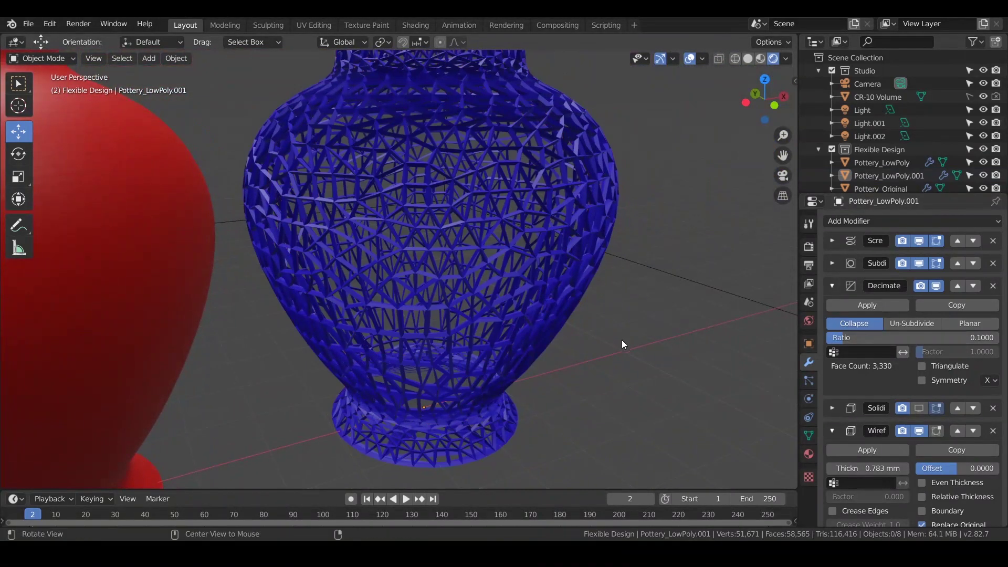
pyautogui.moveTo(621, 340); pyautogui.dragTo(531, 231, button='middle')
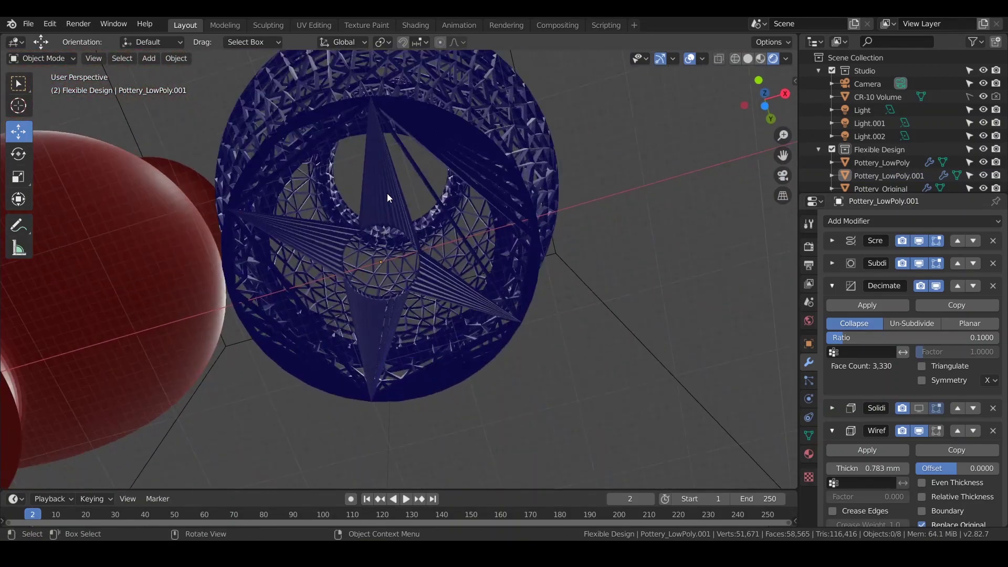
# Try the blue vase's Decimate modifier above Subdivision and examine the wireframe's underside and body
pyautogui.moveTo(387, 197); pyautogui.dragTo(415, 206, button='middle')
pyautogui.click(936, 286)
pyautogui.click(935, 286)
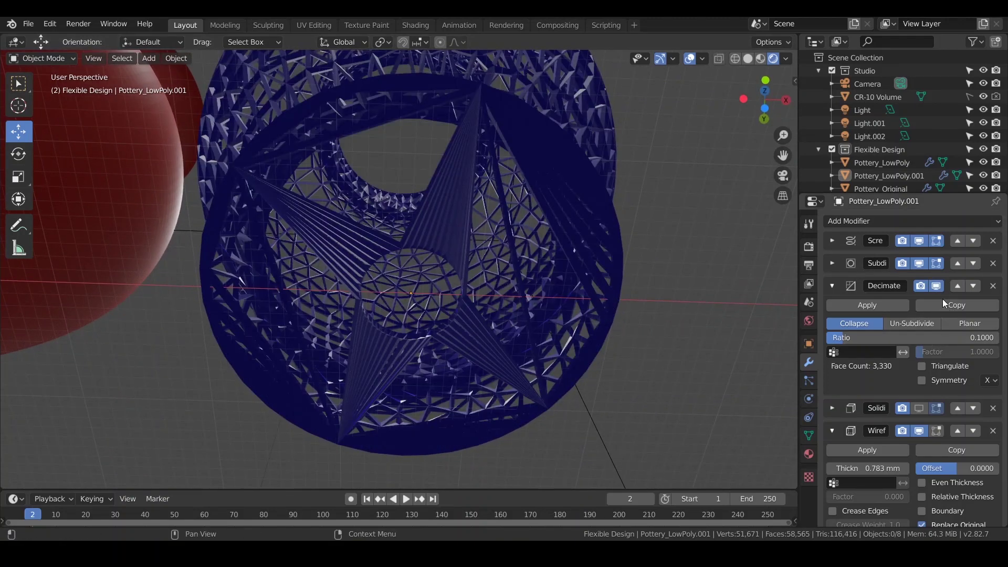
pyautogui.click(956, 285)
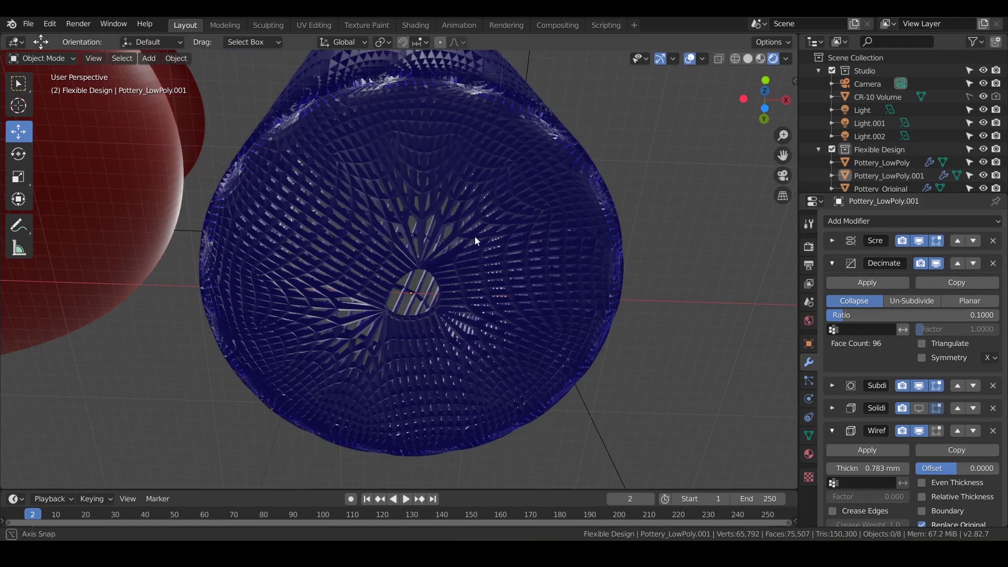
pyautogui.moveTo(473, 243); pyautogui.dragTo(635, 346, button='middle')
pyautogui.scroll(-3, 464, 361)
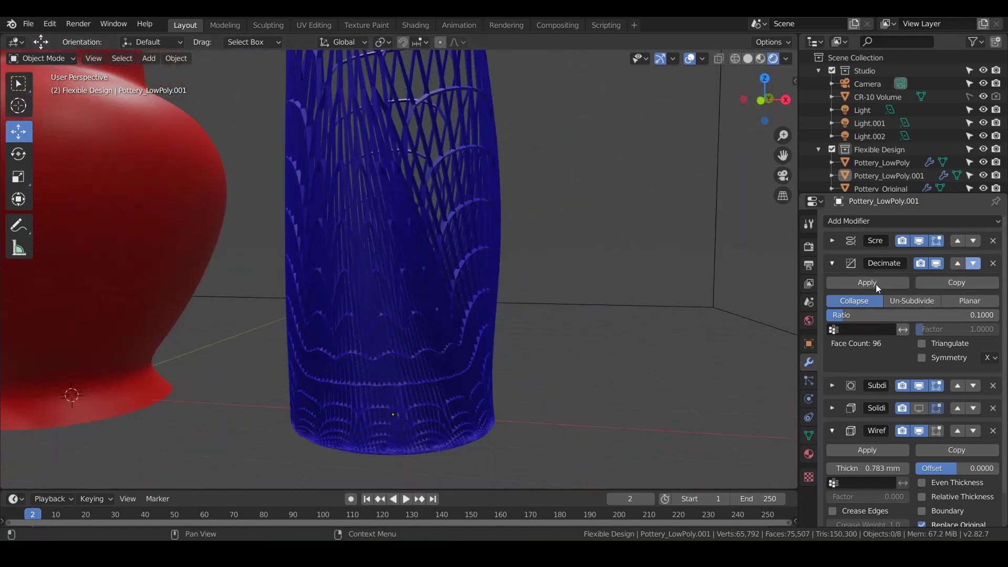
# Return the Decimate modifier to below Subdivision and examine the three vases together
pyautogui.click(972, 264)
pyautogui.scroll(-2, 629, 345)
pyautogui.keyDown('shift'); pyautogui.moveTo(628, 345); pyautogui.dragTo(672, 417, button='middle'); pyautogui.keyUp('shift')
pyautogui.keyDown('shift'); pyautogui.moveTo(520, 361); pyautogui.dragTo(647, 346, button='middle'); pyautogui.keyUp('shift')
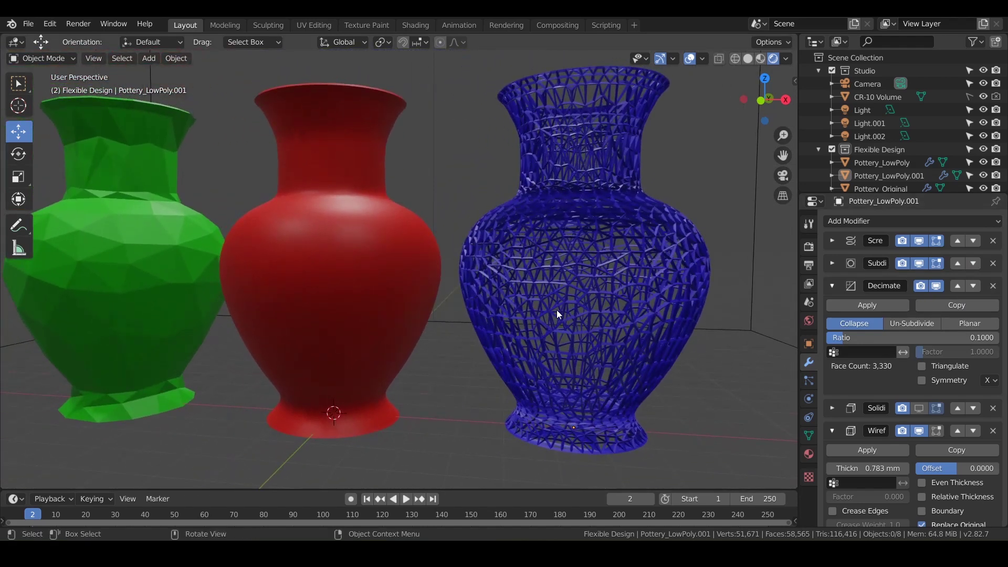
pyautogui.scroll(-2, 556, 309)
pyautogui.moveTo(557, 309)
pyautogui.keyDown('shift'); pyautogui.mouseDown(button='middle')
pyautogui.moveTo(583, 327)
pyautogui.moveTo(606, 318)
pyautogui.moveTo(616, 335)
pyautogui.moveTo(541, 323)
pyautogui.moveTo(575, 324)
pyautogui.moveTo(556, 321)
pyautogui.mouseUp(button='middle'); pyautogui.keyUp('shift')
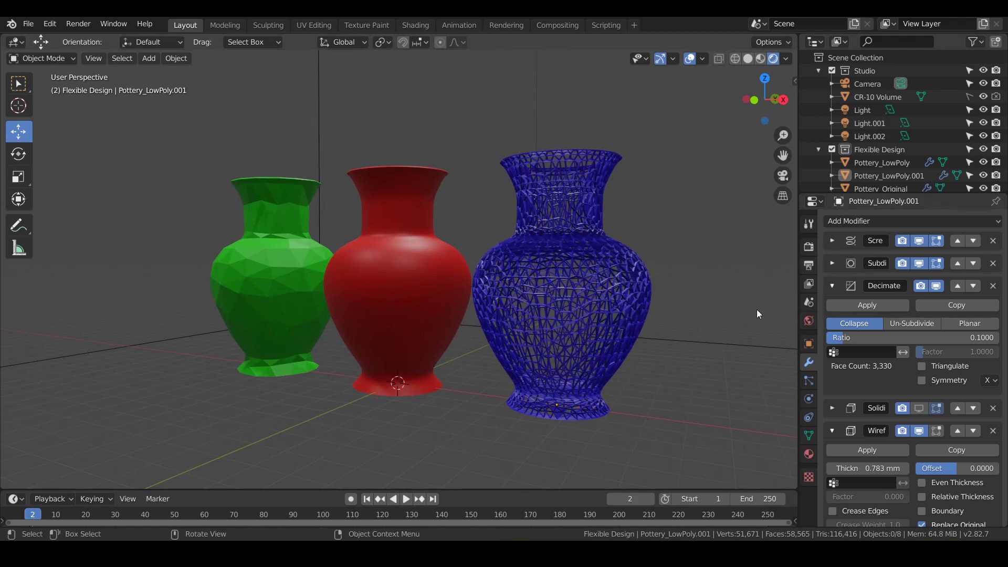
pyautogui.keyDown('shift'); pyautogui.moveTo(452, 338); pyautogui.dragTo(436, 332, button='middle'); pyautogui.keyUp('shift')
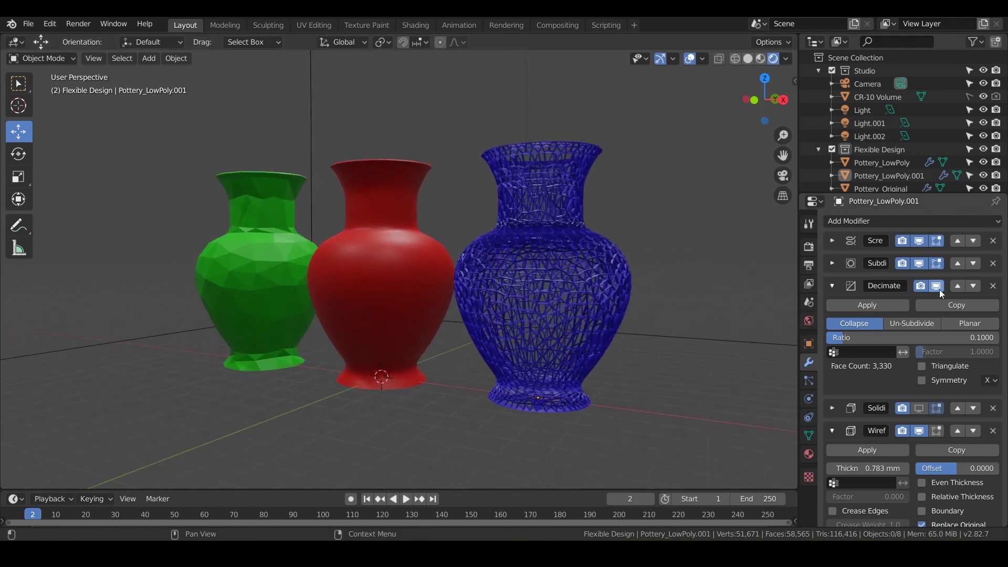
# Move the blue vase's Decimate modifier below Solidify, examine the vases from underneath and collapse the modifier's settings
pyautogui.click(973, 287)
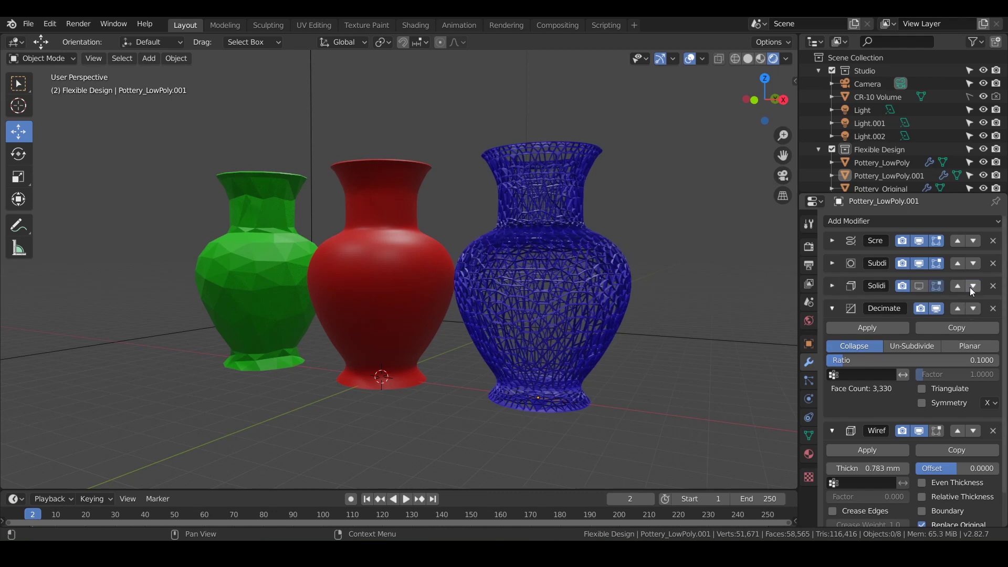
pyautogui.moveTo(594, 379); pyautogui.dragTo(530, 307, button='middle')
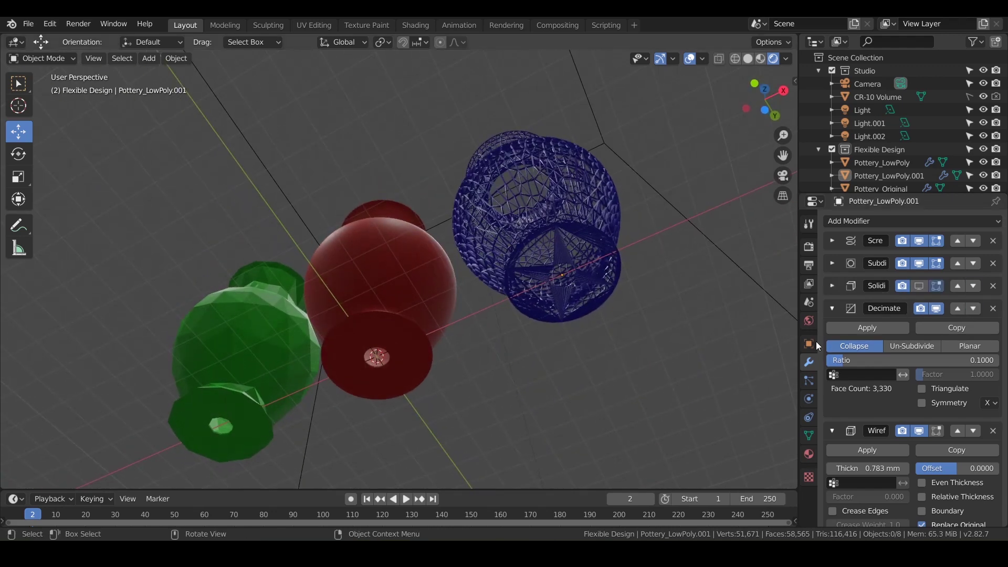
pyautogui.click(831, 308)
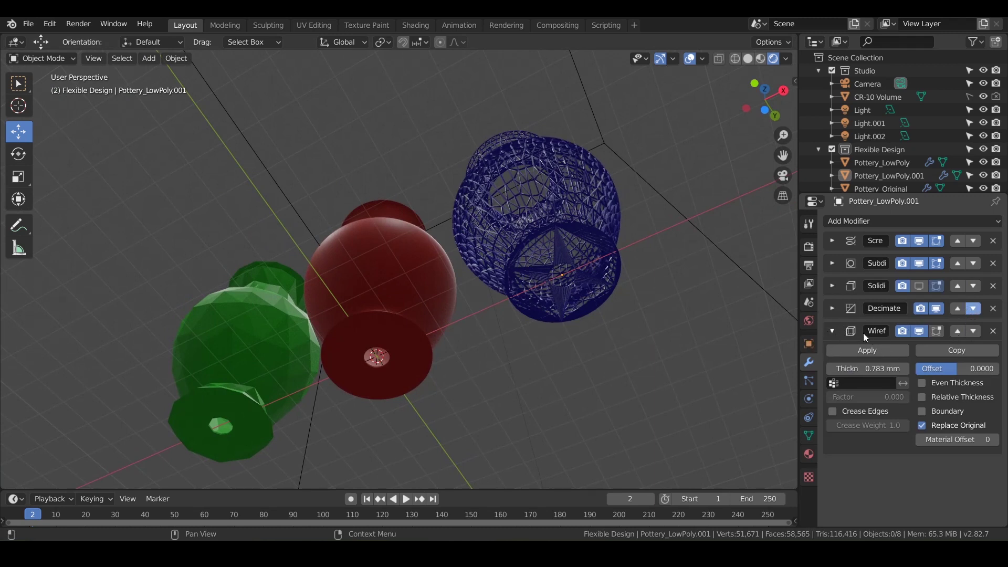
# Try the Decimate modifier below Wireframe, return it above Wireframe and examine the blue vase
pyautogui.moveTo(692, 264); pyautogui.dragTo(600, 304, button='middle')
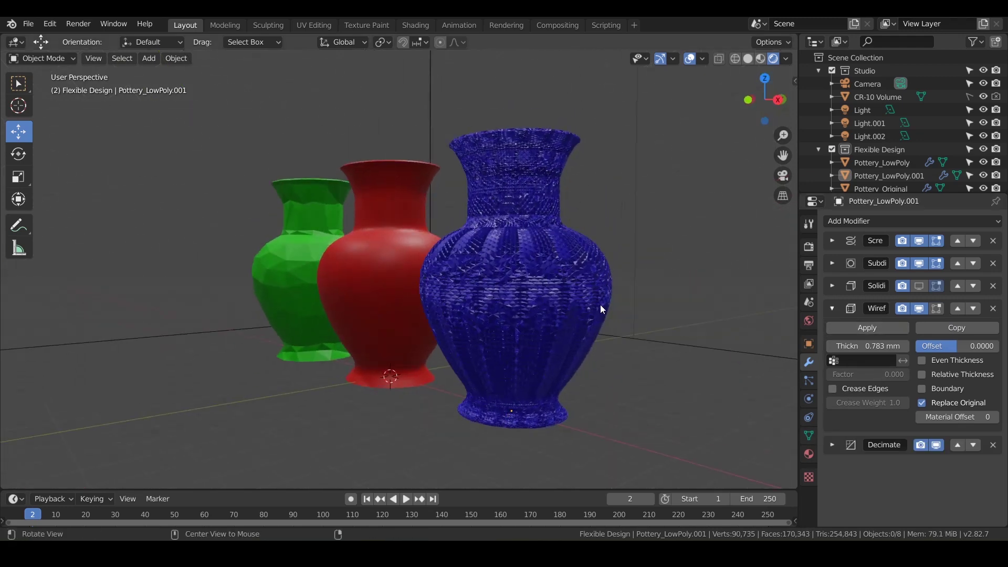
pyautogui.click(957, 445)
pyautogui.scroll(2, 547, 338)
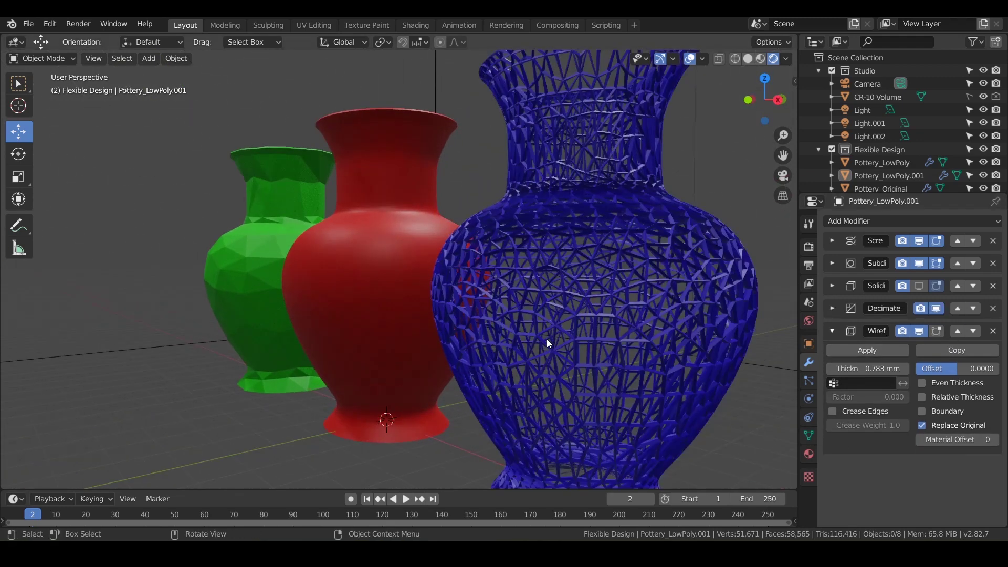
pyautogui.moveTo(546, 338); pyautogui.dragTo(446, 349, button='middle')
pyautogui.scroll(2, 452, 315)
# Expand the blue vase's Decimate settings and set the ratio to 0.3
pyautogui.click(832, 308)
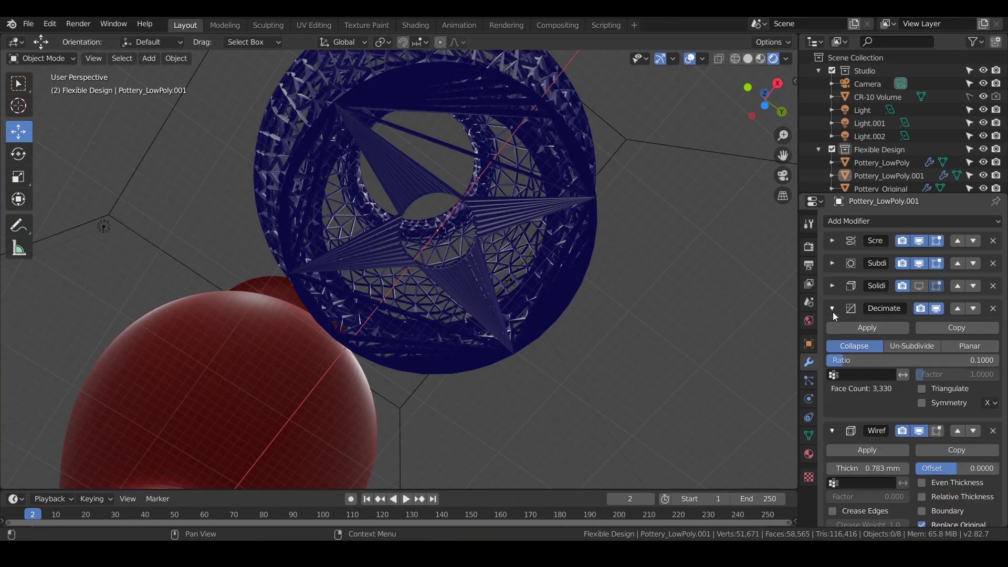
pyautogui.click(895, 356)
pyautogui.write('0.3')
pyautogui.press('Return')
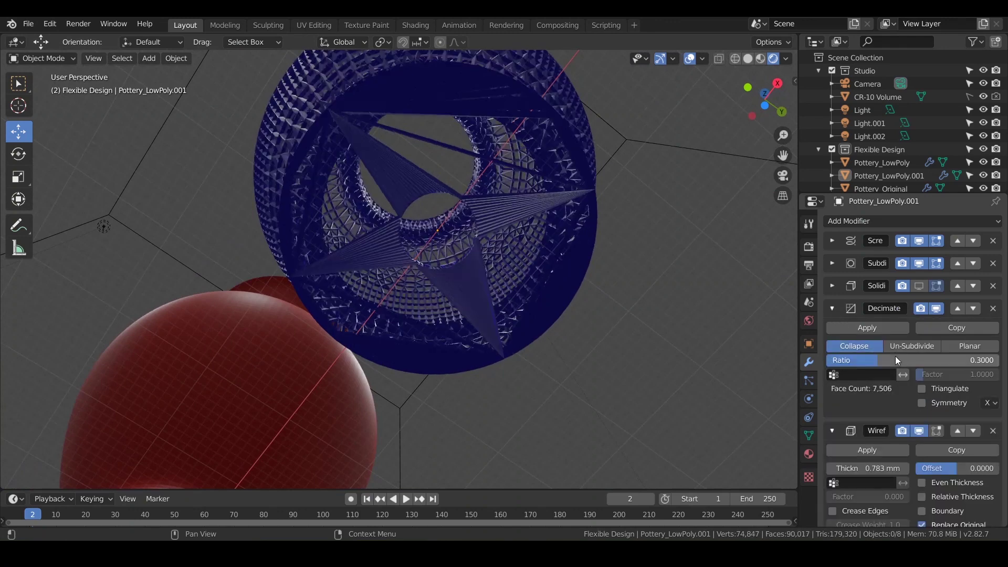
# Try the Un-Subdivide and Planar modes of the Decimate modifier, returning to Collapse mode
pyautogui.click(922, 388)
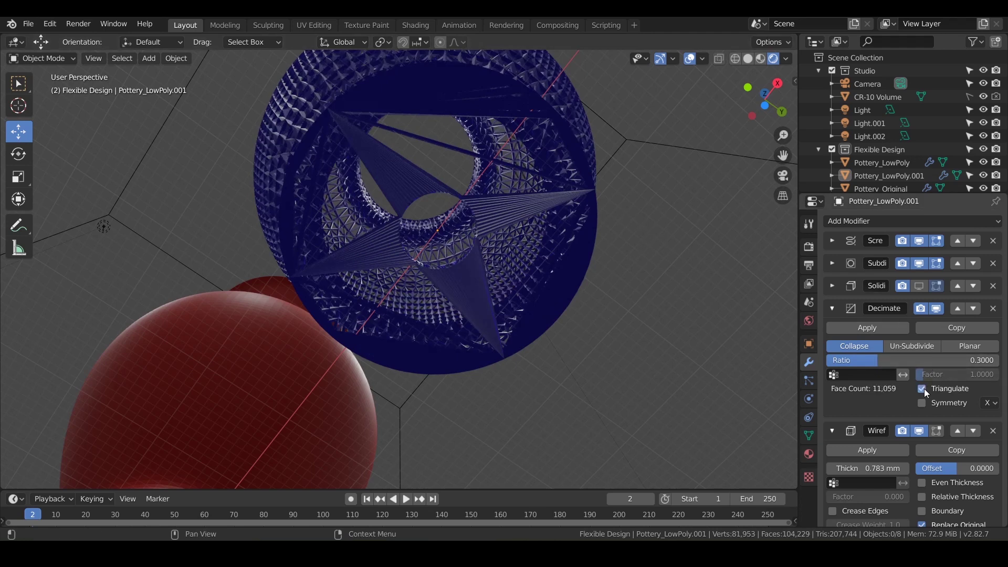
pyautogui.click(924, 348)
pyautogui.click(957, 346)
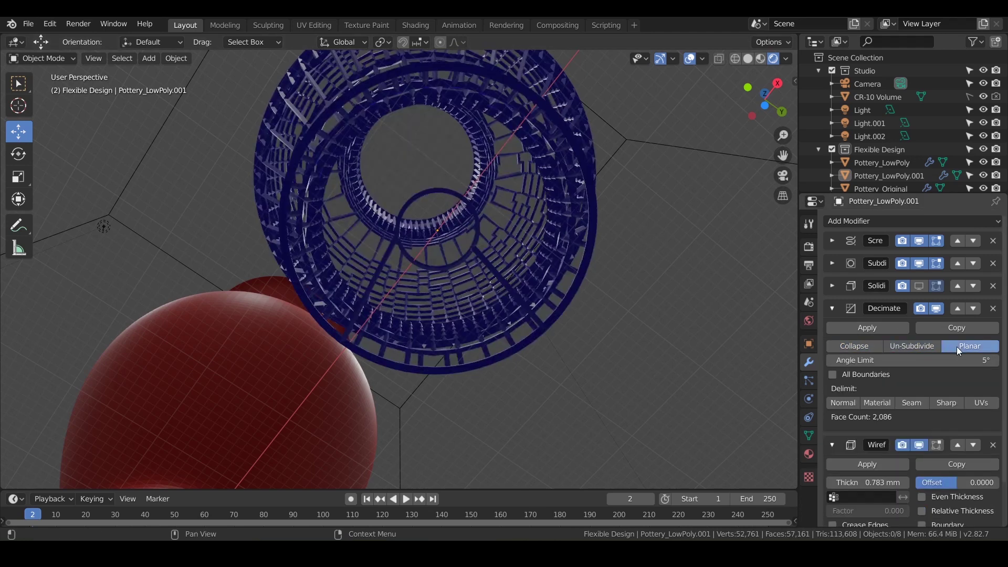
pyautogui.click(867, 346)
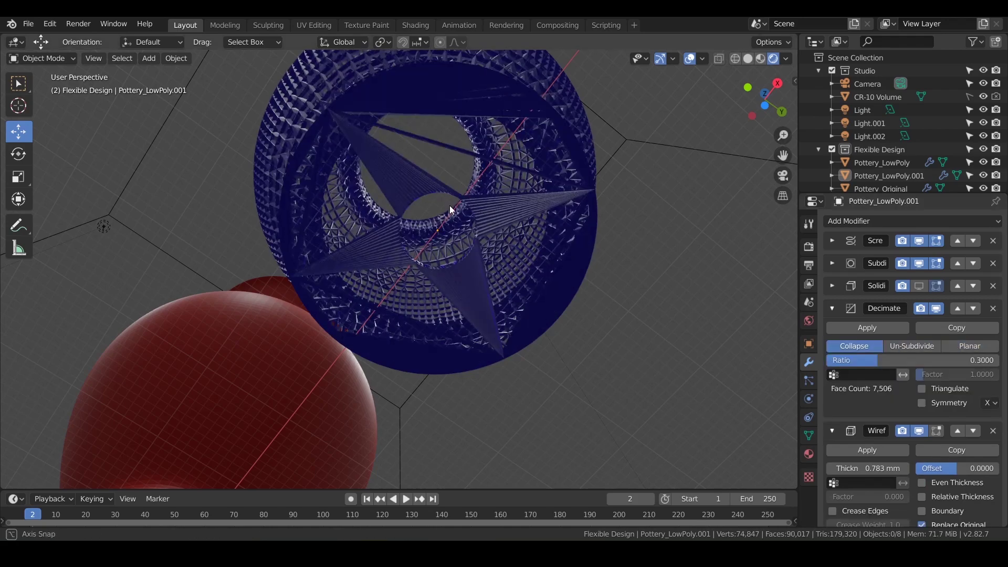
pyautogui.moveTo(449, 206); pyautogui.dragTo(483, 225, button='middle')
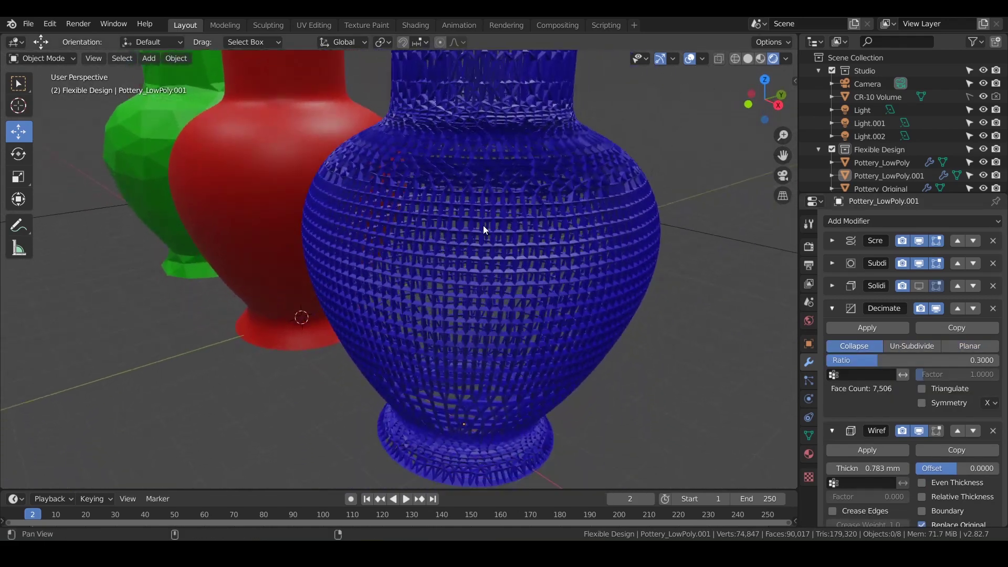
# Turn off the blue vase's Subdivision modifier in the viewport and examine the sparse wireframe
pyautogui.click(832, 308)
pyautogui.click(918, 263)
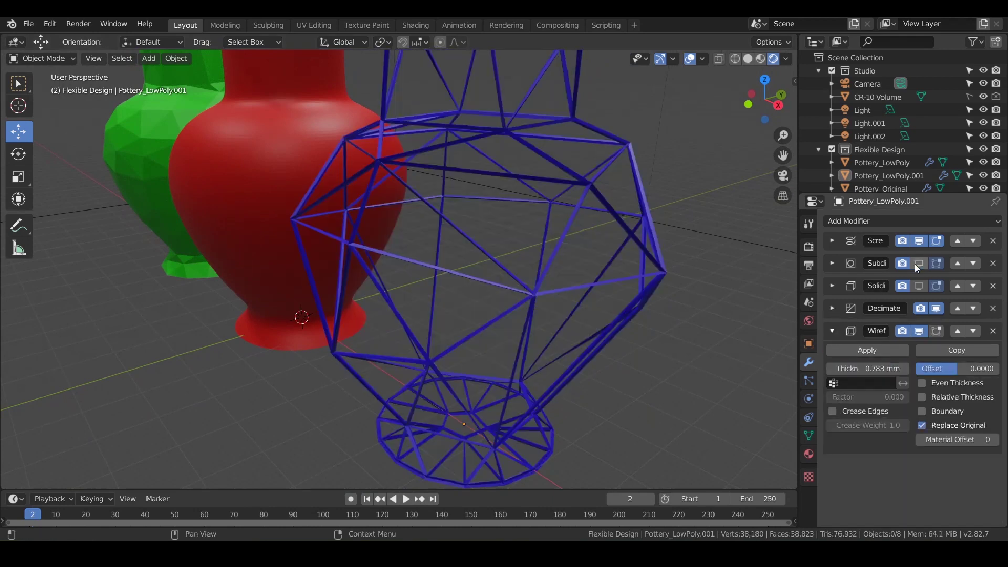
pyautogui.moveTo(591, 376); pyautogui.dragTo(619, 304, button='middle')
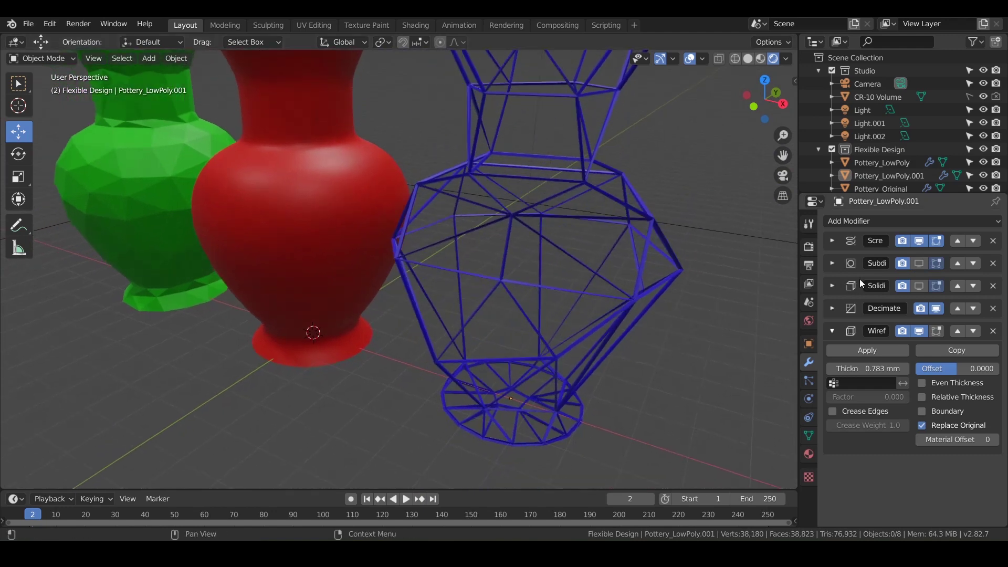
# Set the blue vase's Decimate ratio to 1 and examine the wireframe beside the other vases
pyautogui.click(832, 310)
pyautogui.click(927, 360)
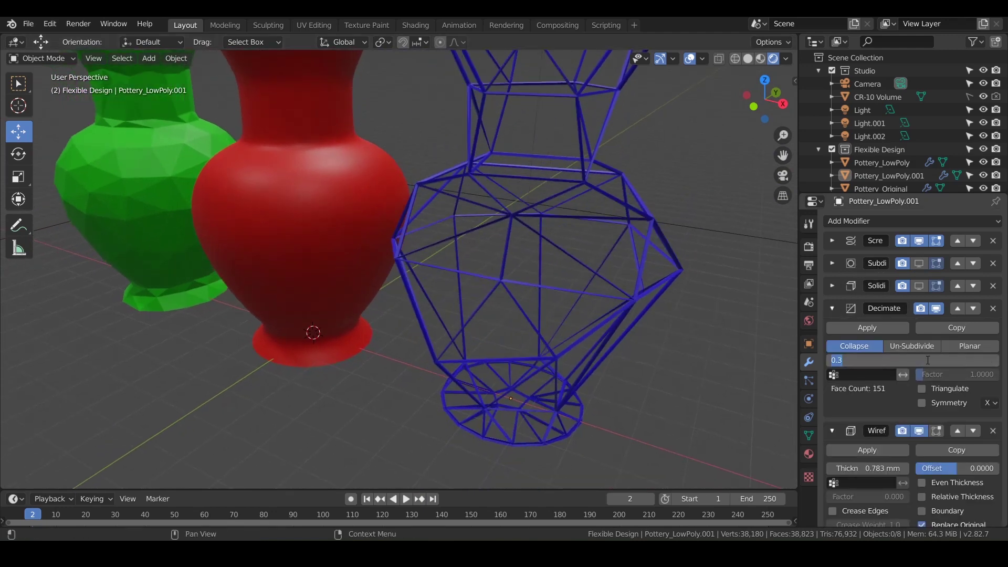
pyautogui.write('1')
pyautogui.press('Return')
pyautogui.moveTo(555, 323); pyautogui.dragTo(583, 325, button='middle')
pyautogui.scroll(-5, 583, 325)
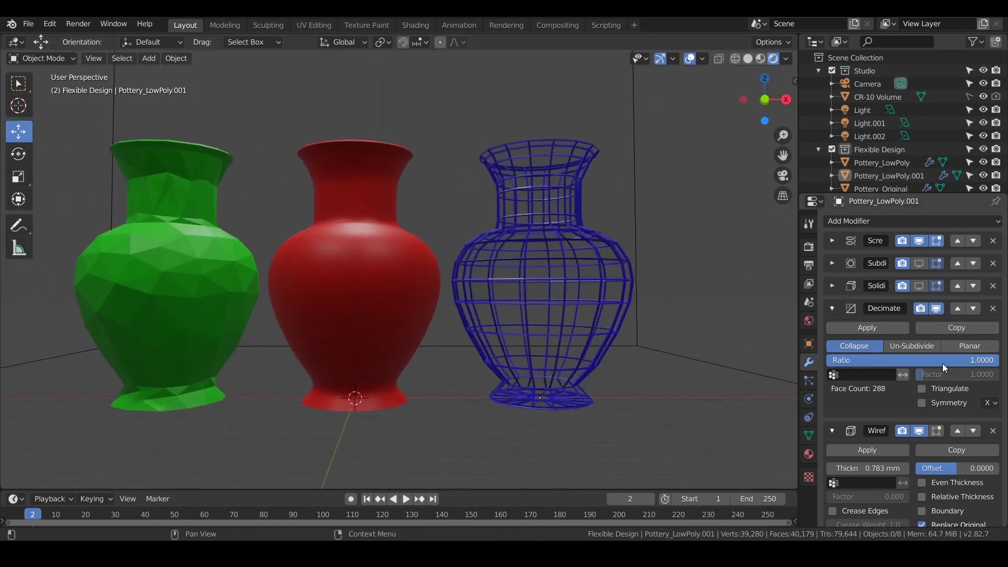
# Lower the blue vase's Decimate ratio to about 0.37 and examine its base up close
pyautogui.moveTo(942, 363); pyautogui.dragTo(891, 363)
pyautogui.moveTo(630, 370); pyautogui.dragTo(379, 270, button='middle')
pyautogui.scroll(4, 575, 372)
pyautogui.scroll(3, 414, 335)
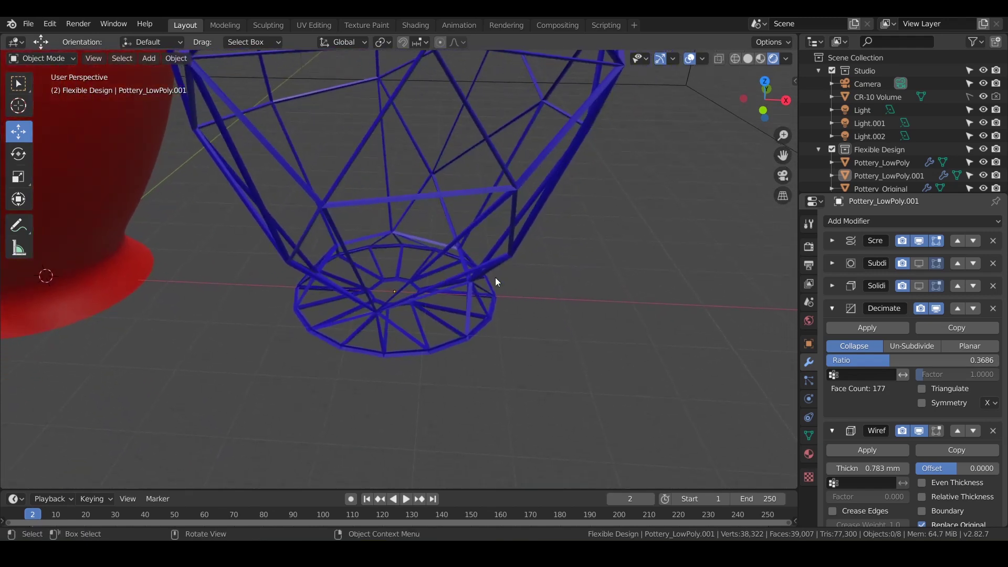
# Reduce the blue vase's Decimate ratio to about 0.27 and examine the simplified wireframe
pyautogui.moveTo(889, 360); pyautogui.dragTo(873, 360)
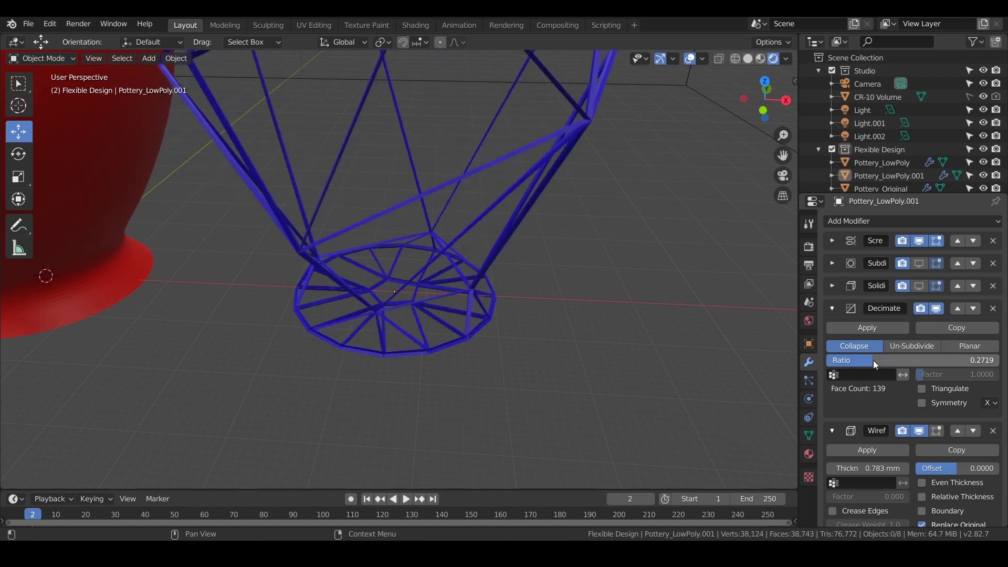
pyautogui.scroll(-4, 385, 297)
pyautogui.moveTo(385, 297); pyautogui.dragTo(417, 234, button='middle')
pyautogui.scroll(-2, 424, 256)
pyautogui.scroll(1, 444, 283)
# Try a Wireframe thickness of 2 mm on the blue vase and examine the struts at its base
pyautogui.moveTo(860, 468); pyautogui.dragTo(873, 468)
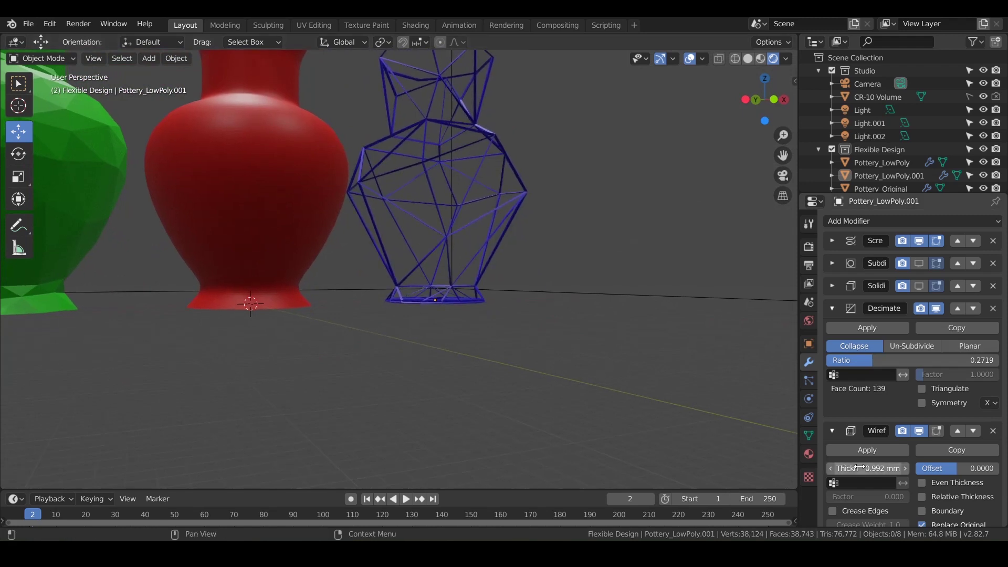
pyautogui.click(863, 467)
pyautogui.write('2')
pyautogui.press('Return')
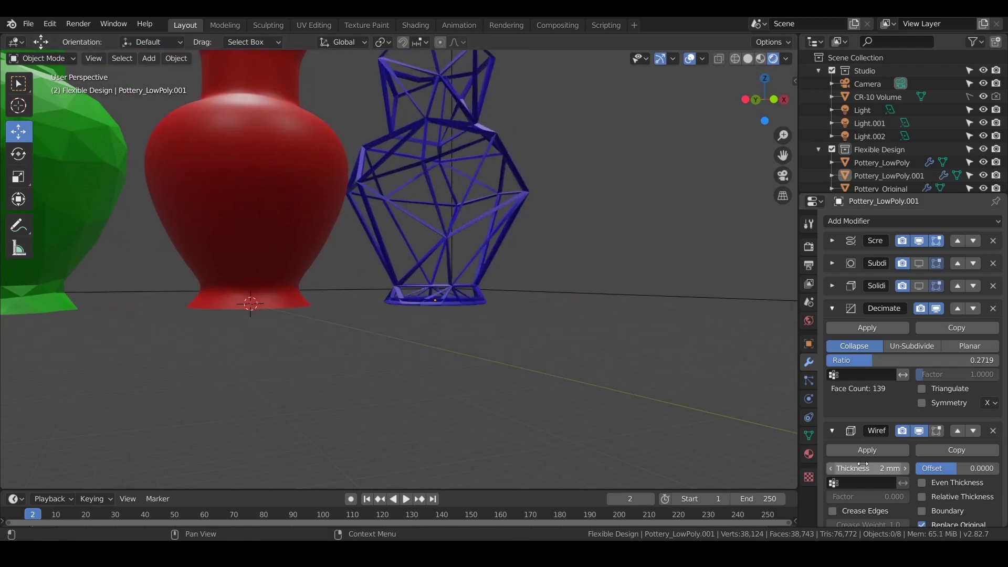
pyautogui.keyDown('shift'); pyautogui.moveTo(510, 227); pyautogui.dragTo(440, 239, button='middle'); pyautogui.keyUp('shift')
pyautogui.scroll(5, 508, 224)
pyautogui.scroll(4, 288, 205)
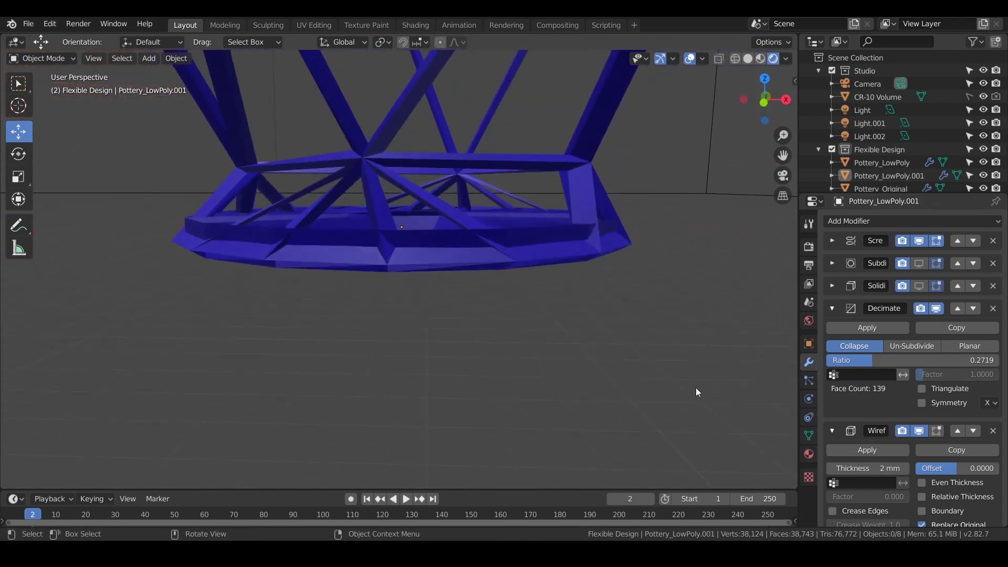
# Set the Wireframe thickness to 1 mm with Boundary enabled and raise the Decimate ratio to about 0.79
pyautogui.click(890, 464)
pyautogui.write('1')
pyautogui.press('Return')
pyautogui.moveTo(410, 246); pyautogui.dragTo(401, 296, button='middle')
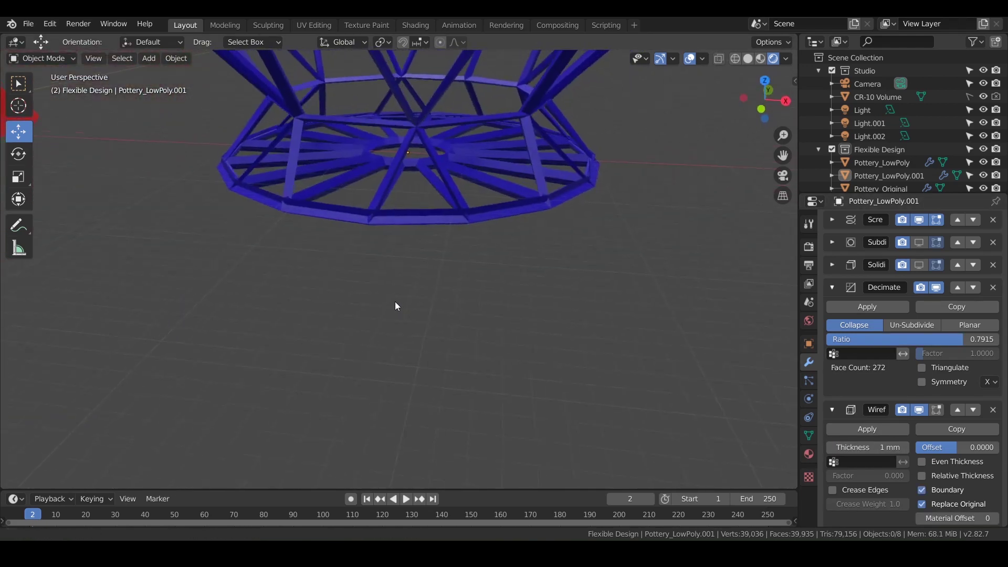
# Collapse the Wireframe and Decimate settings and examine the three vases side by side
pyautogui.scroll(-10, 395, 310)
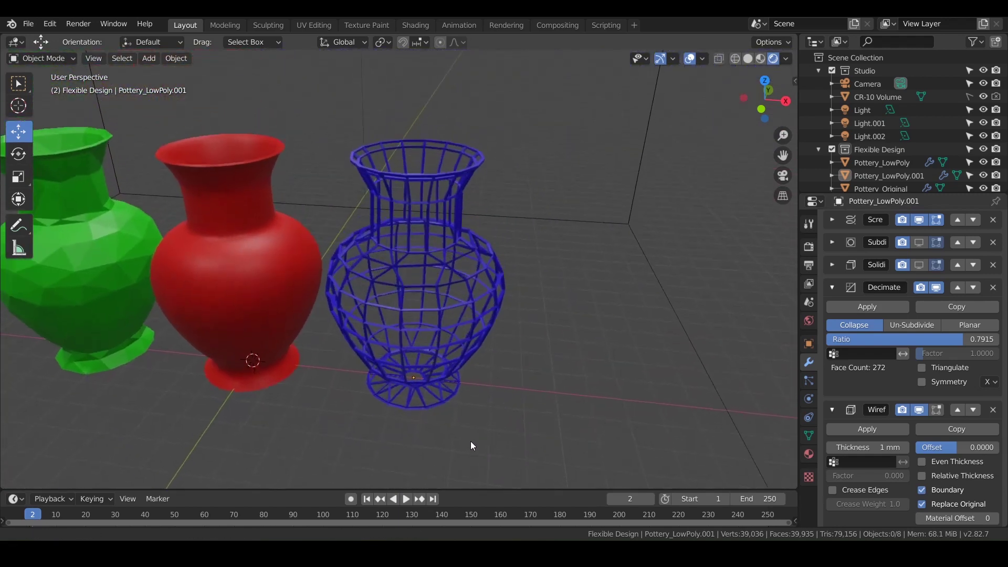
pyautogui.keyDown('shift'); pyautogui.moveTo(470, 442); pyautogui.dragTo(472, 439, button='middle'); pyautogui.keyUp('shift')
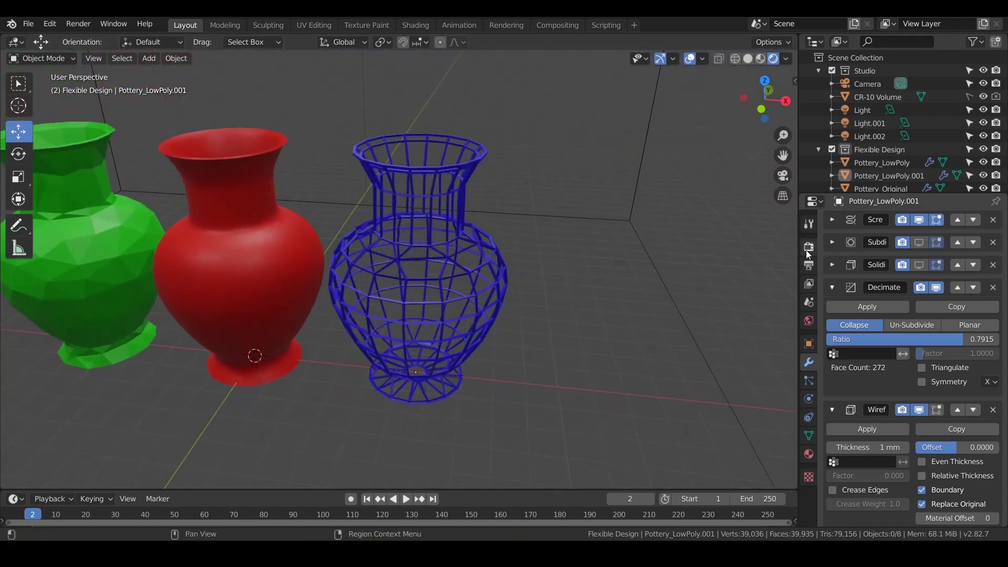
pyautogui.click(833, 409)
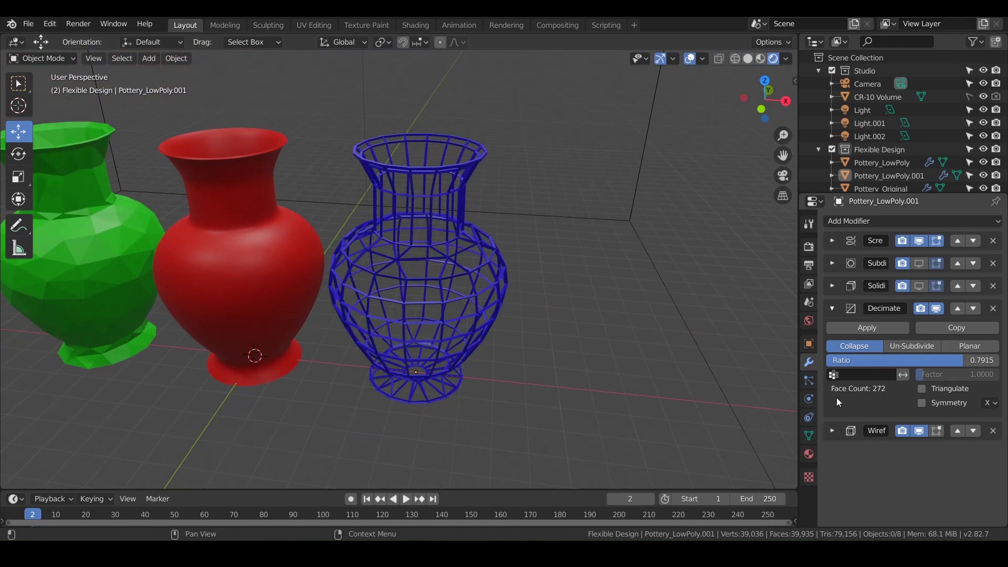
pyautogui.click(832, 309)
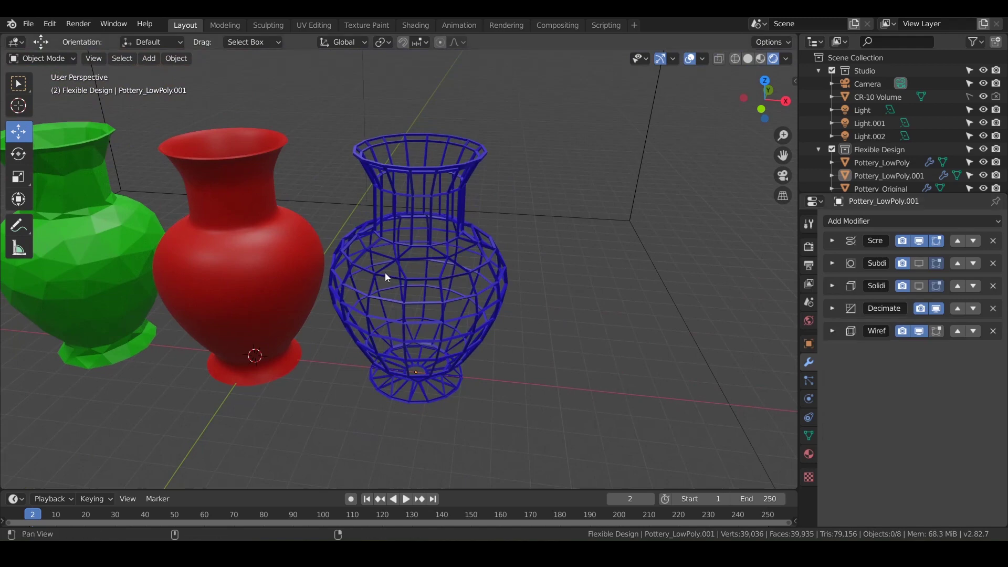
pyautogui.moveTo(383, 272); pyautogui.dragTo(518, 252, button='middle')
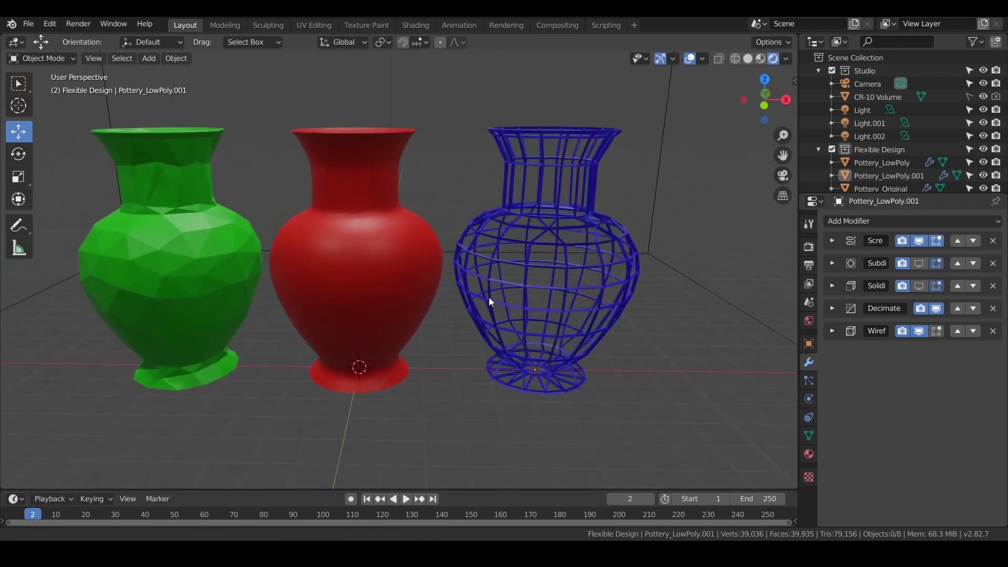
pyautogui.moveTo(489, 297); pyautogui.dragTo(520, 289, button='middle')
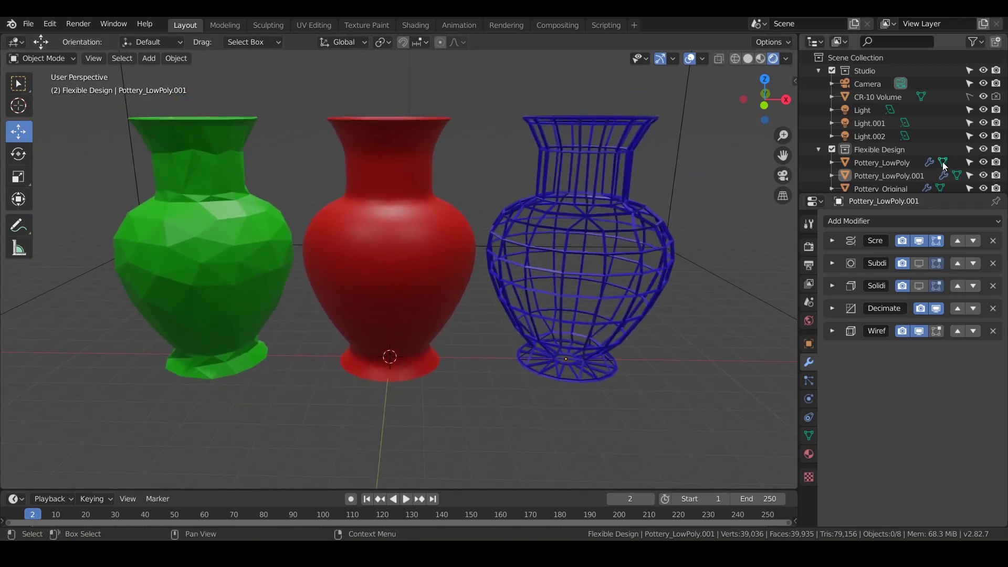
# Rename the blue vase object Pottery_LowPoly.001 to Pottery_WireFrame
pyautogui.scroll(-1, 869, 155)
pyautogui.click(884, 155)
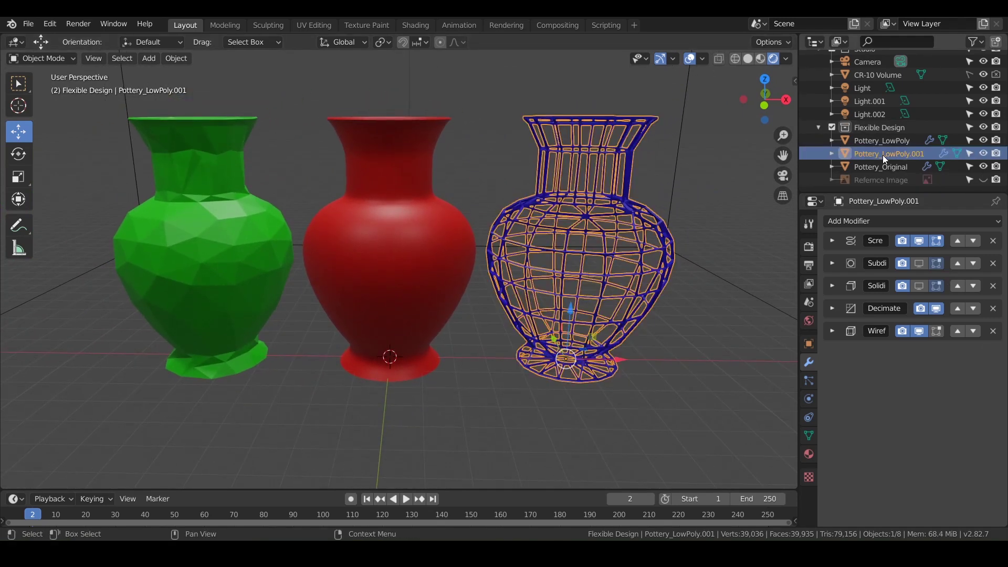
pyautogui.doubleClick(884, 155)
pyautogui.moveTo(914, 153); pyautogui.dragTo(886, 155)
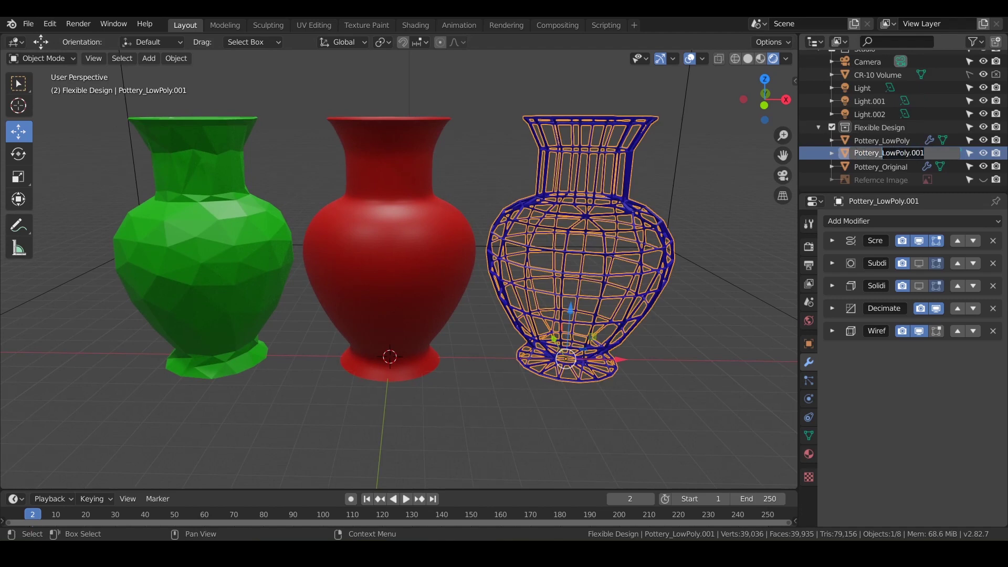
pyautogui.write('WireFrame')
pyautogui.press('Return')
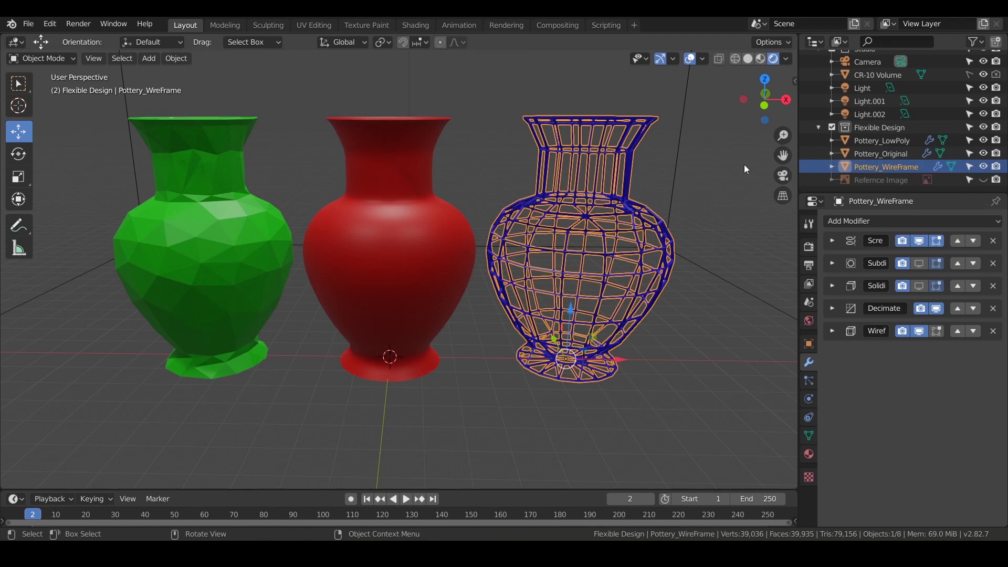
# Export Pottery_WireFrame and Pottery_LowPoly as separate STL files to the STLs folder with the 3D-Print tools
pyautogui.press('n')
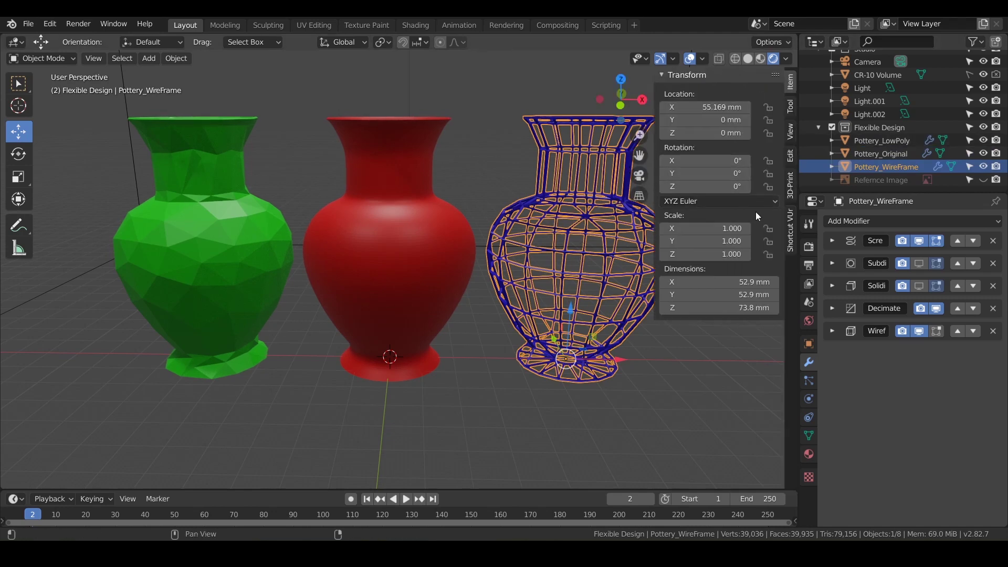
pyautogui.click(788, 185)
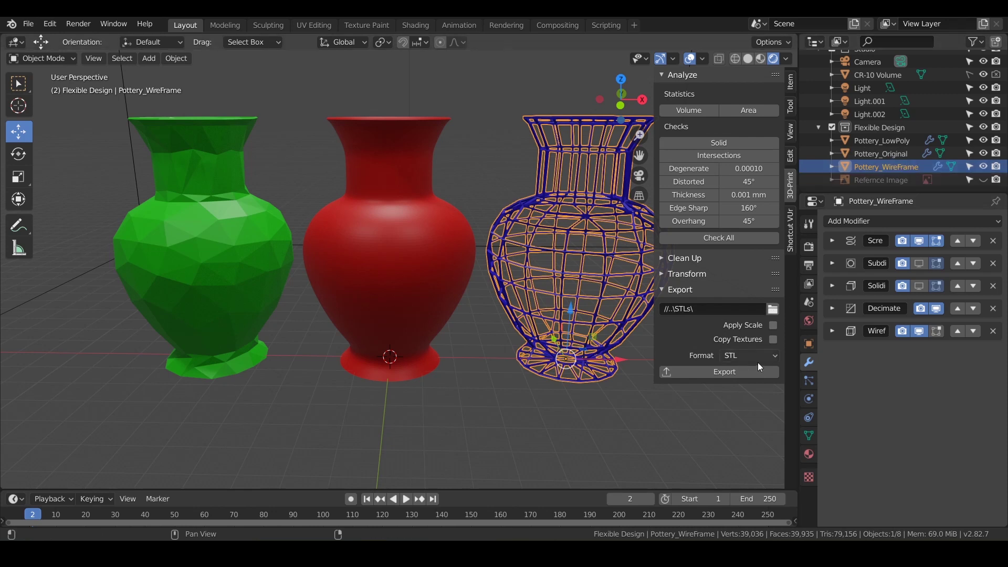
pyautogui.click(729, 373)
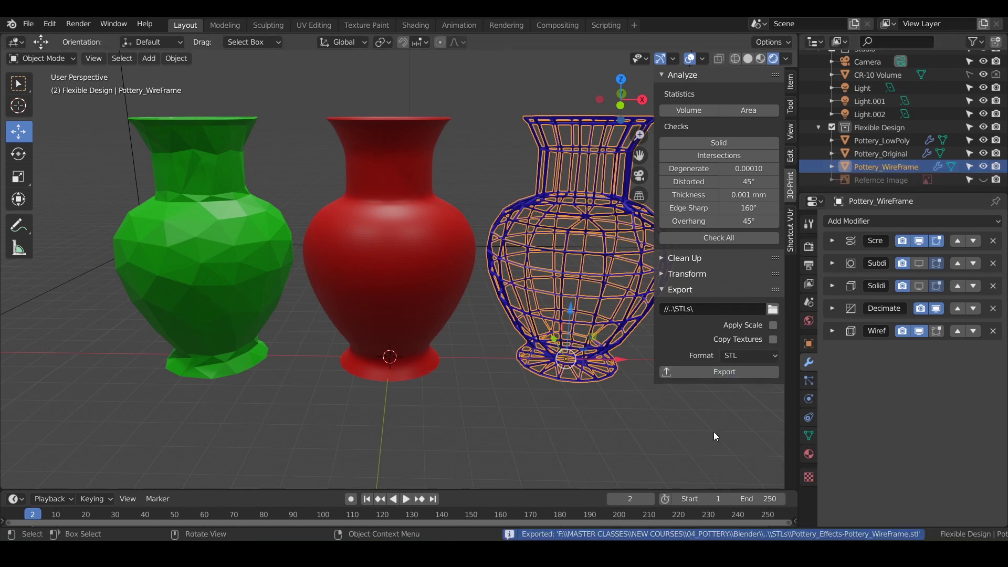
pyautogui.click(872, 140)
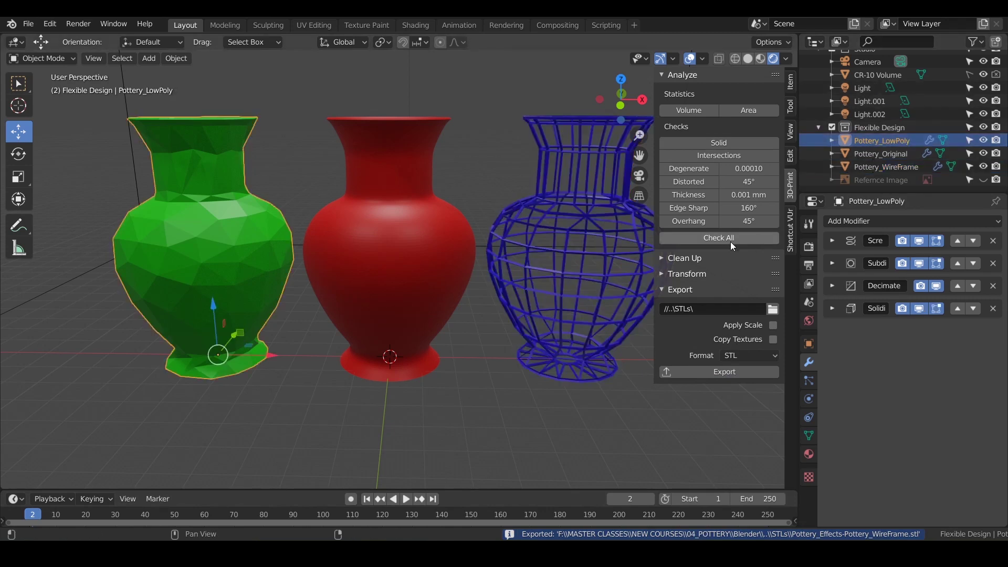
pyautogui.click(728, 373)
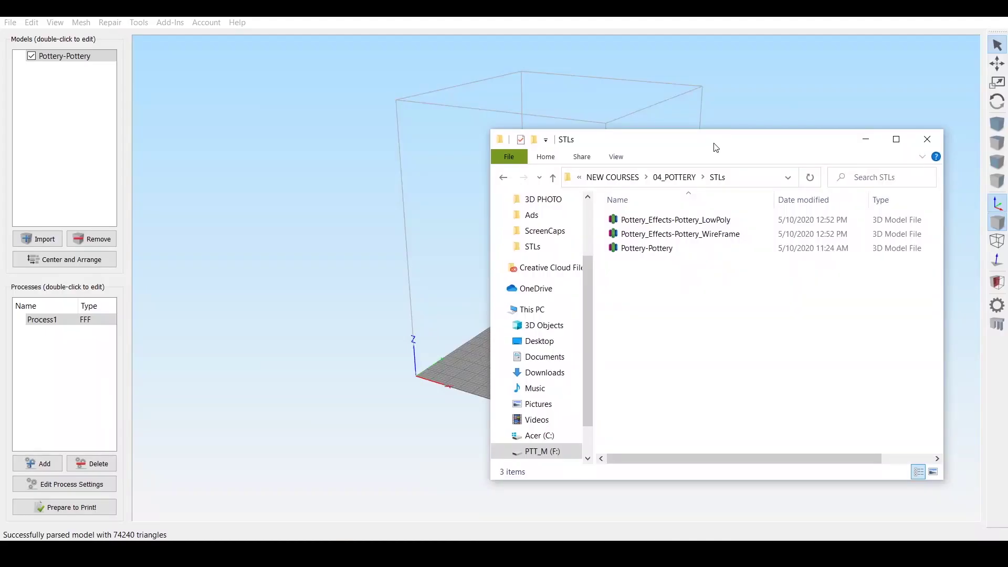
# Switch to Simplify3D and load the Pottery_LowPoly and Pottery_WireFrame STL files onto the build plate beside the original vase
pyautogui.moveTo(715, 147); pyautogui.dragTo(784, 130)
pyautogui.click(735, 226)
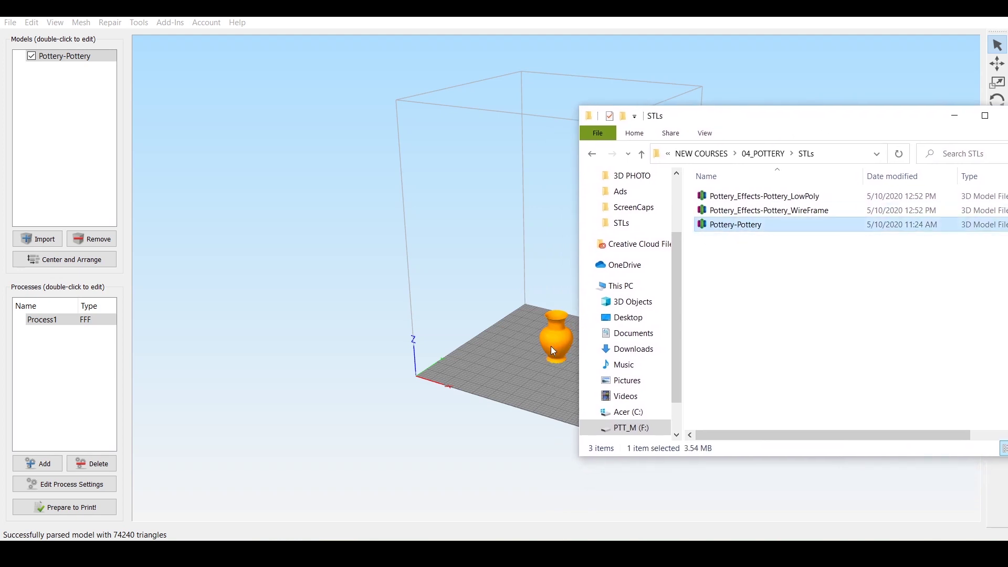
pyautogui.click(801, 212)
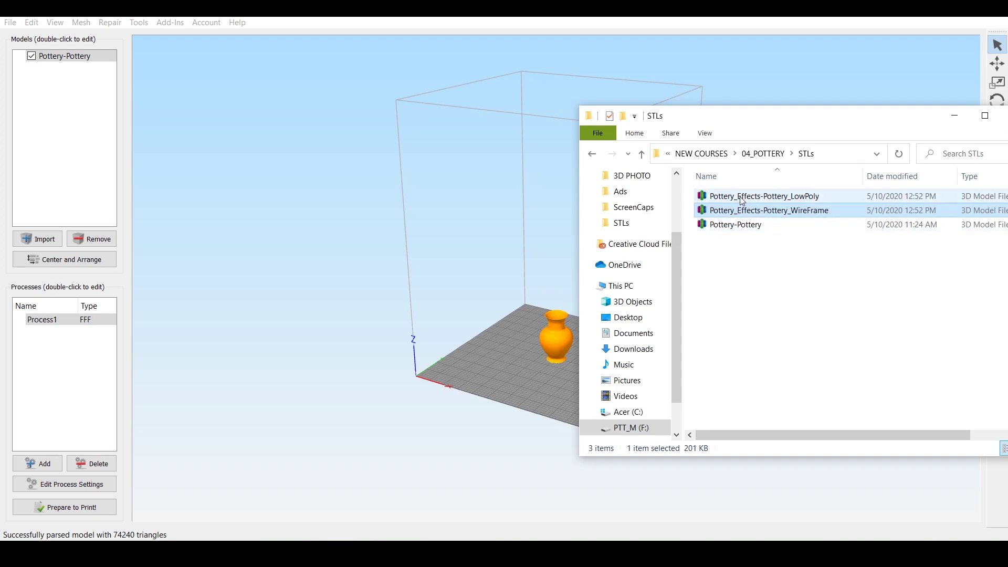
pyautogui.click(799, 201)
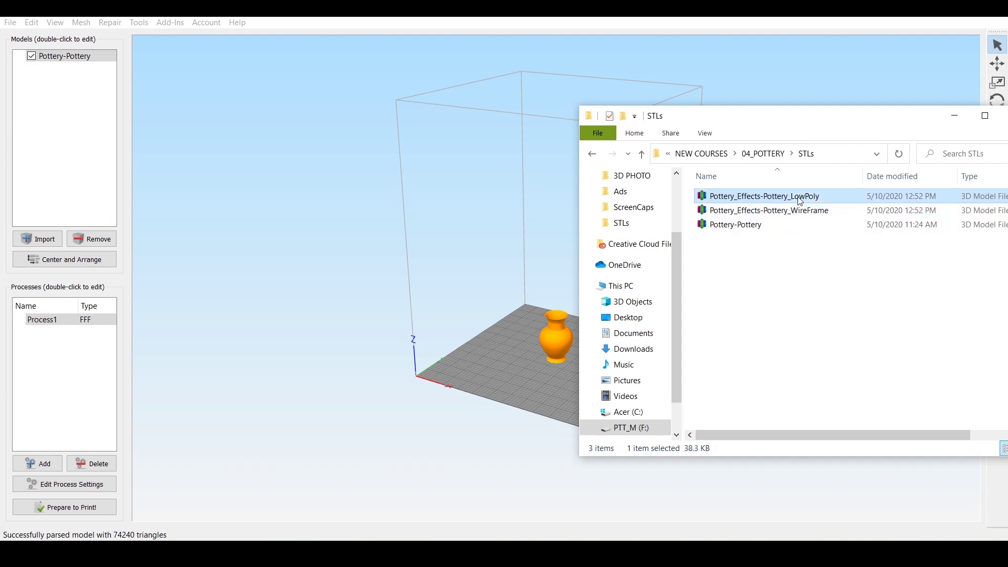
pyautogui.click(770, 210)
pyautogui.keyDown('ctrl'); pyautogui.click(770, 201); pyautogui.keyUp('ctrl')
pyautogui.moveTo(769, 203); pyautogui.dragTo(511, 321)
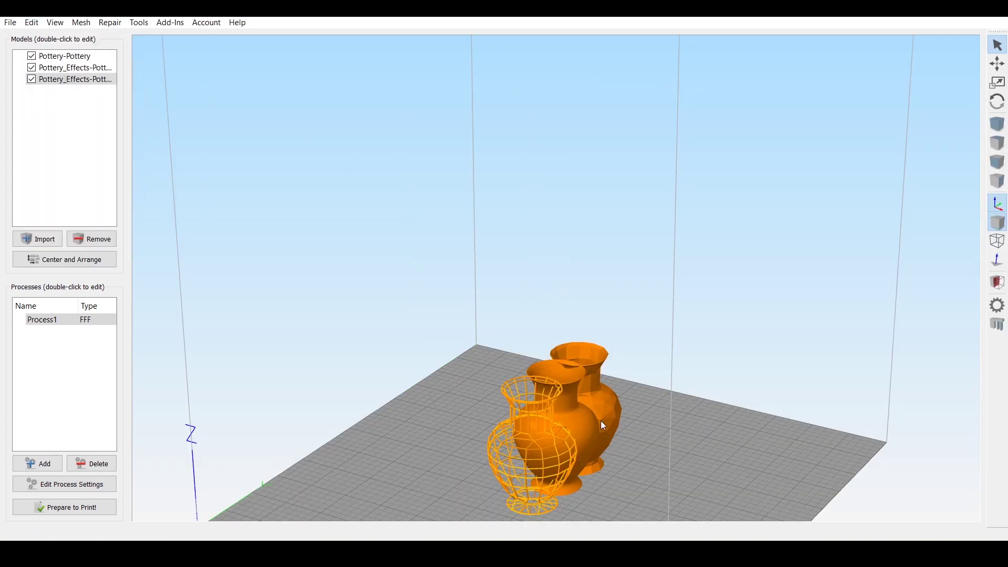
# Center and arrange the three vase models on the build plate and examine their spacing
pyautogui.click(616, 413)
pyautogui.moveTo(591, 314); pyautogui.dragTo(541, 526)
pyautogui.click(31, 22)
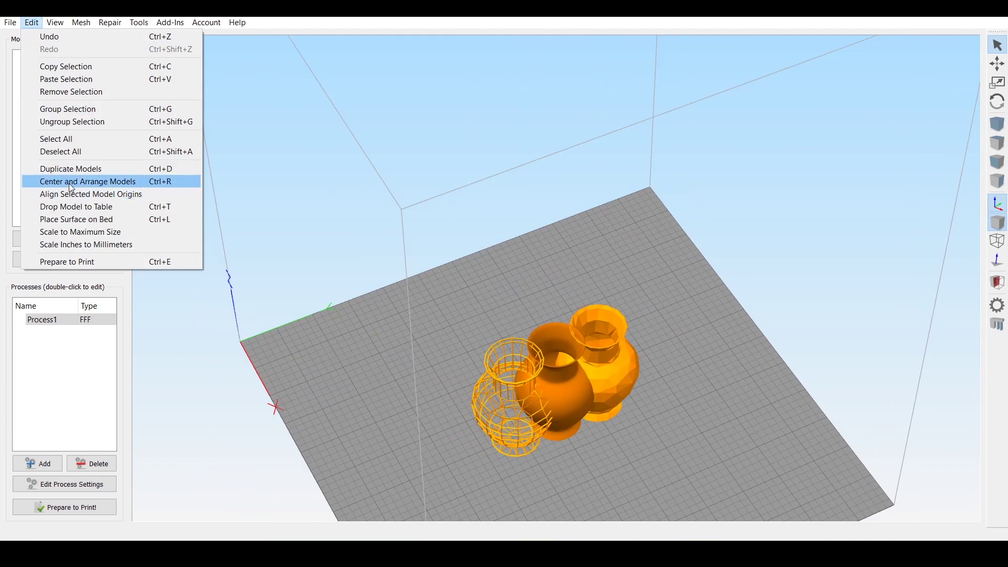
pyautogui.click(72, 181)
pyautogui.moveTo(678, 408); pyautogui.dragTo(647, 294)
pyautogui.scroll(5, 647, 294)
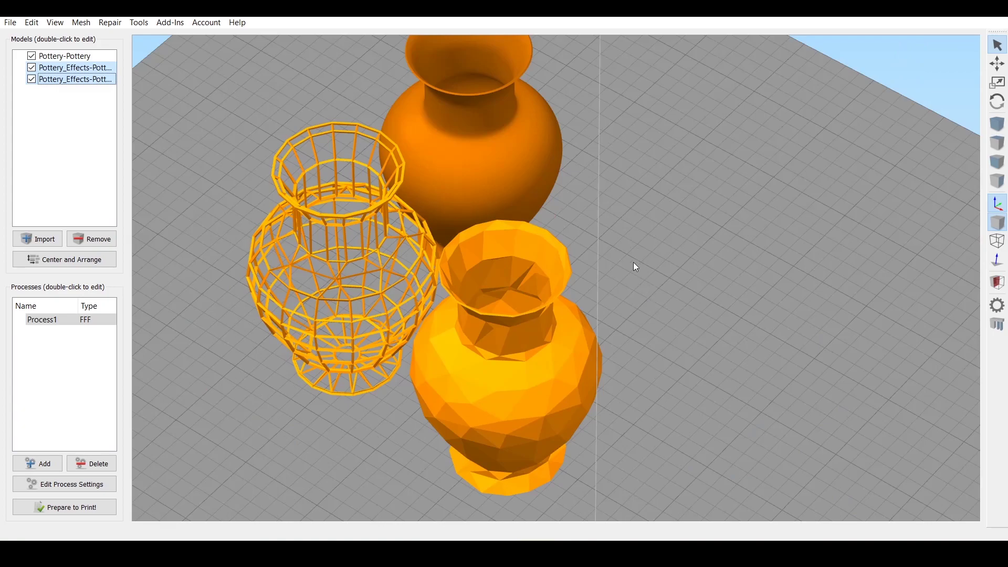
pyautogui.moveTo(628, 257); pyautogui.dragTo(779, 184)
pyautogui.scroll(-3, 468, 304)
pyautogui.moveTo(468, 305); pyautogui.dragTo(544, 272)
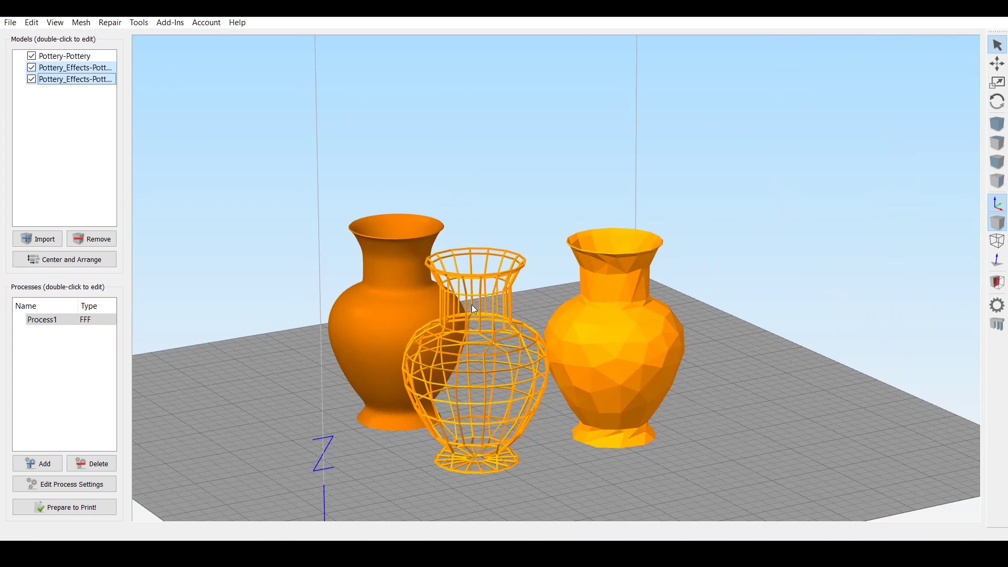
# Slice the three vases for printing and inspect the toolpaths at the wireframe vase's base
pyautogui.click(108, 505)
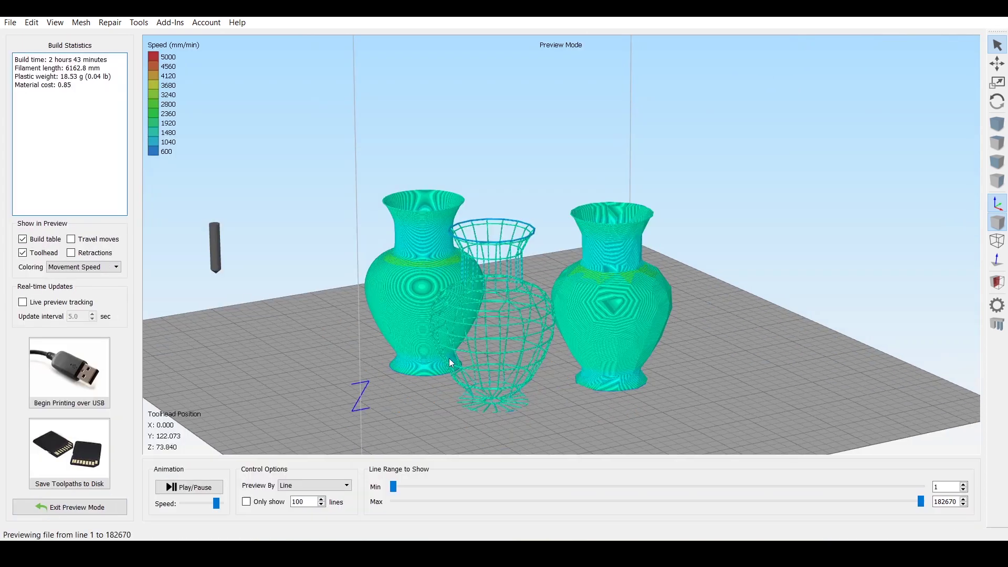
pyautogui.scroll(10, 447, 327)
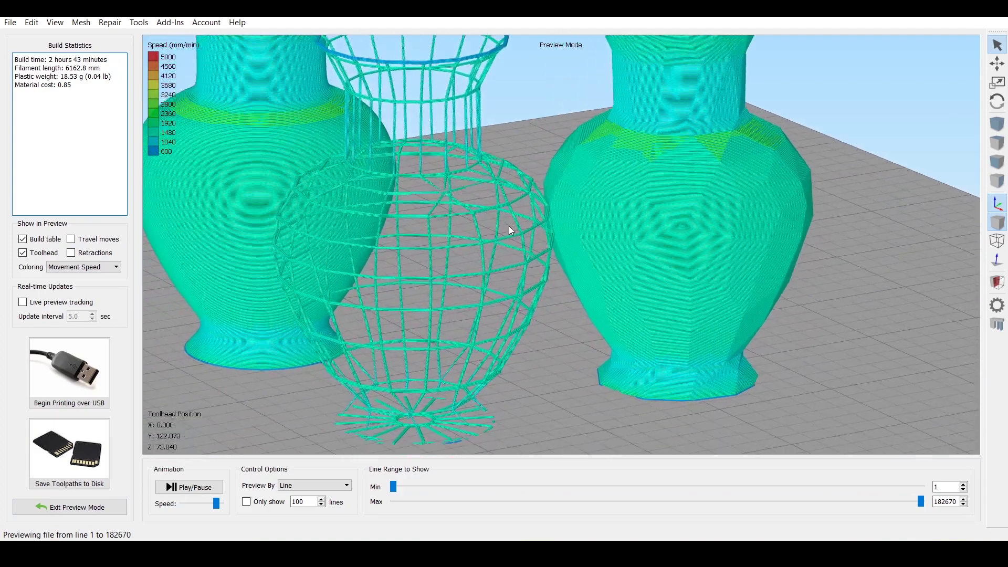
pyautogui.moveTo(514, 223); pyautogui.dragTo(533, 191)
pyautogui.scroll(4, 533, 191)
pyautogui.moveTo(566, 332); pyautogui.dragTo(507, 122, button='middle')
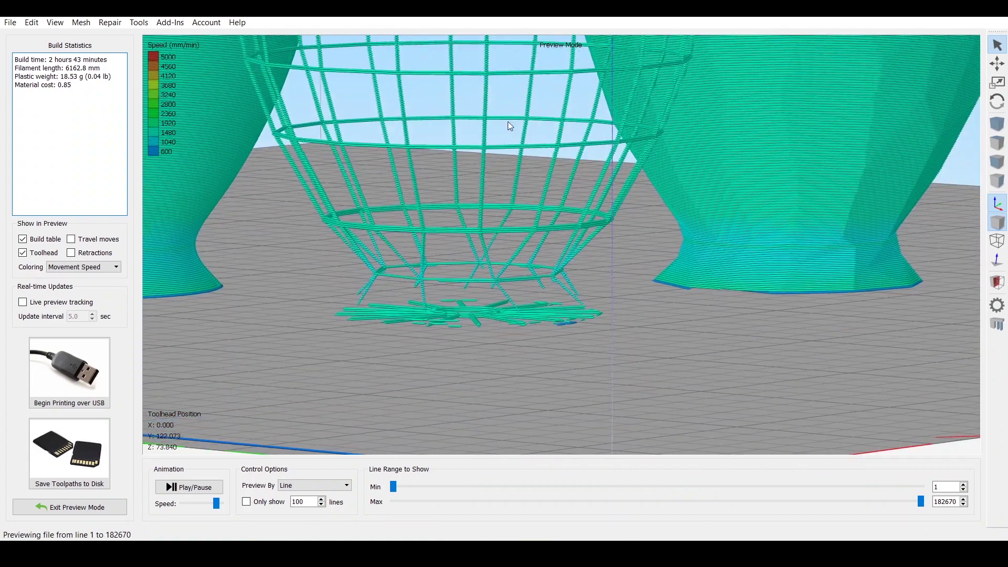
pyautogui.scroll(5, 465, 286)
pyautogui.moveTo(464, 285); pyautogui.dragTo(486, 168)
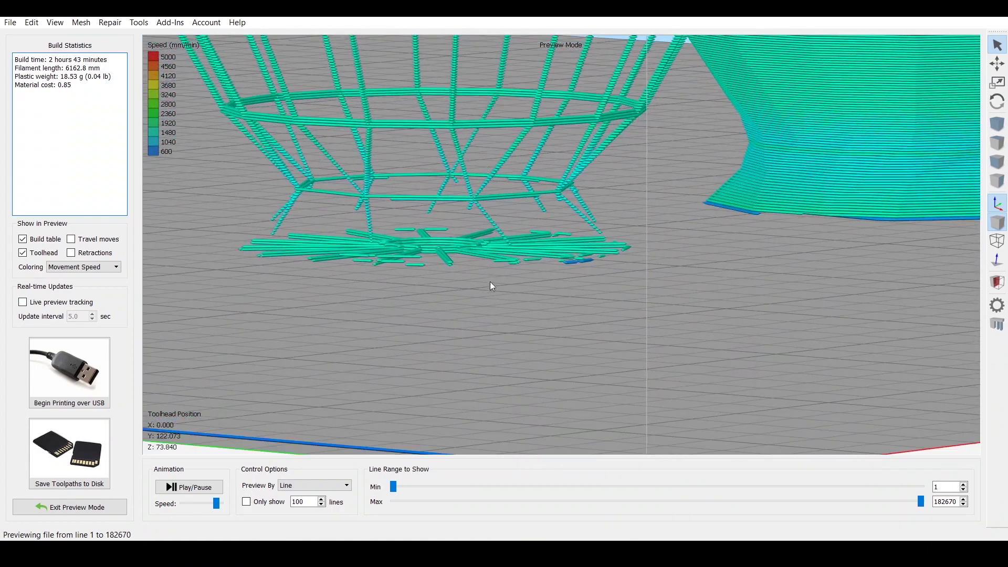
# Examine the sliced toolpaths of all three vases from several angles, scrubbing the end of the displayed line range
pyautogui.scroll(-5, 461, 279)
pyautogui.moveTo(462, 279); pyautogui.dragTo(545, 319)
pyautogui.scroll(-3, 546, 319)
pyautogui.moveTo(546, 314); pyautogui.dragTo(511, 475, button='middle')
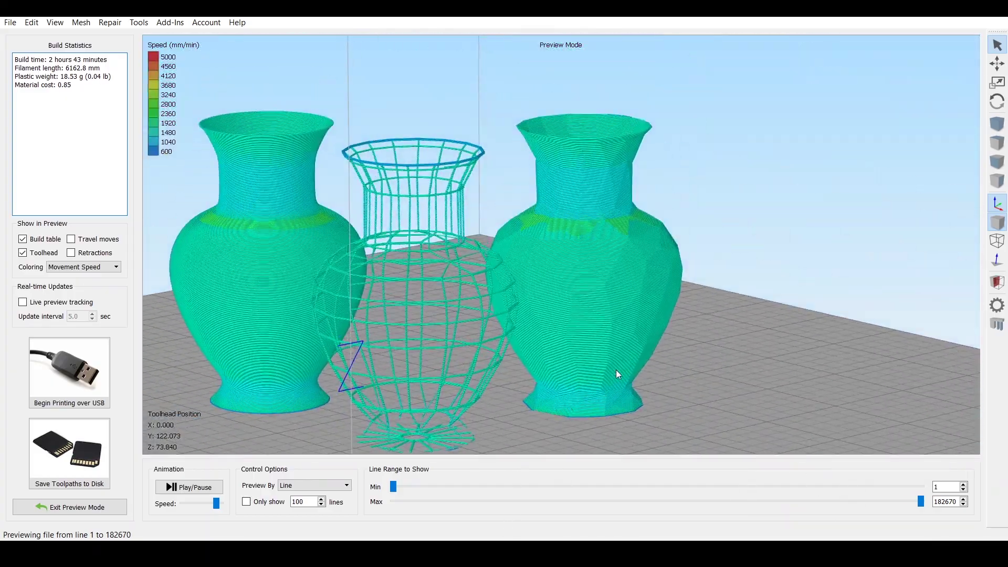
pyautogui.moveTo(615, 370); pyautogui.dragTo(853, 94)
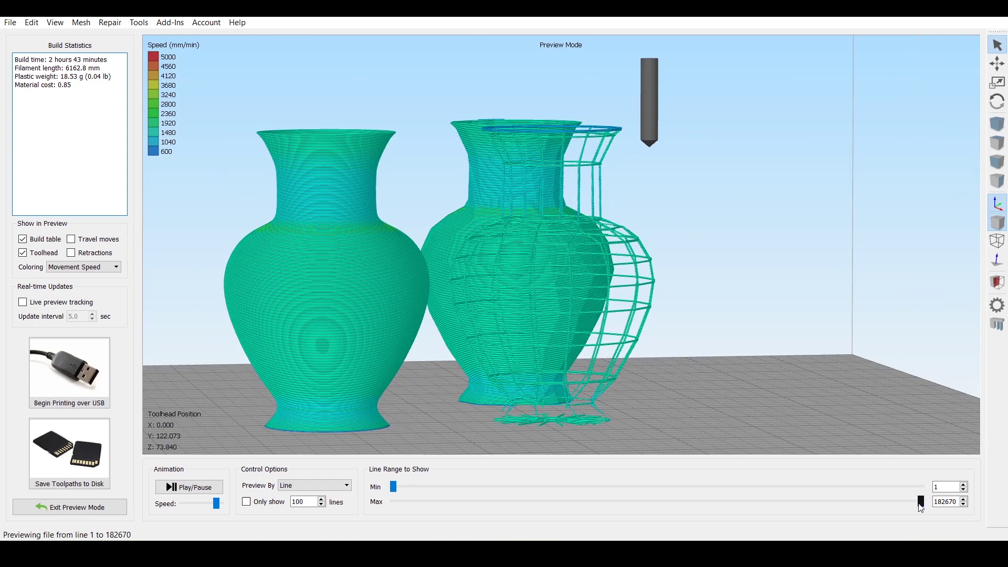
pyautogui.moveTo(921, 503); pyautogui.dragTo(748, 502)
pyautogui.moveTo(835, 533); pyautogui.dragTo(926, 504)
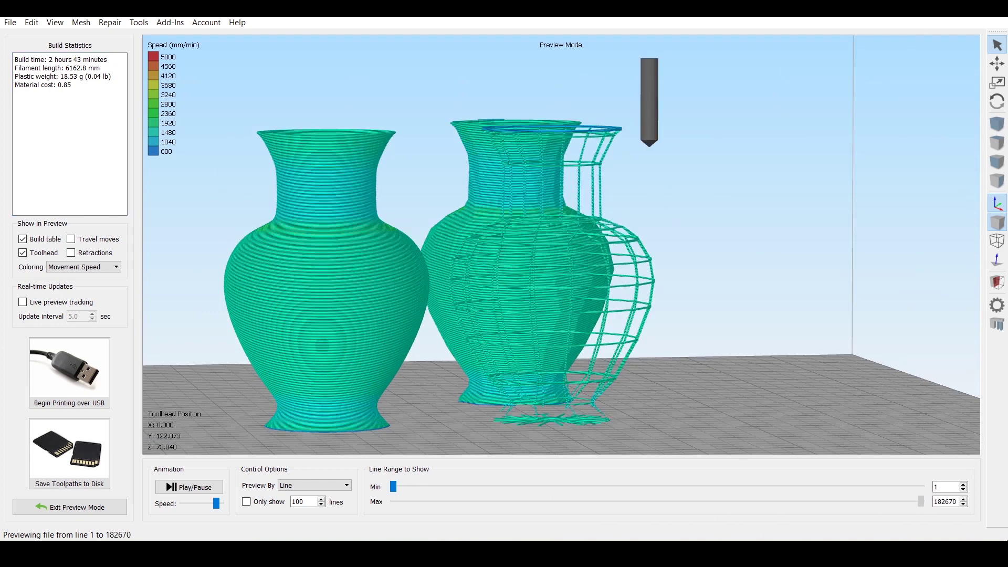
pyautogui.moveTo(554, 359); pyautogui.dragTo(626, 385)
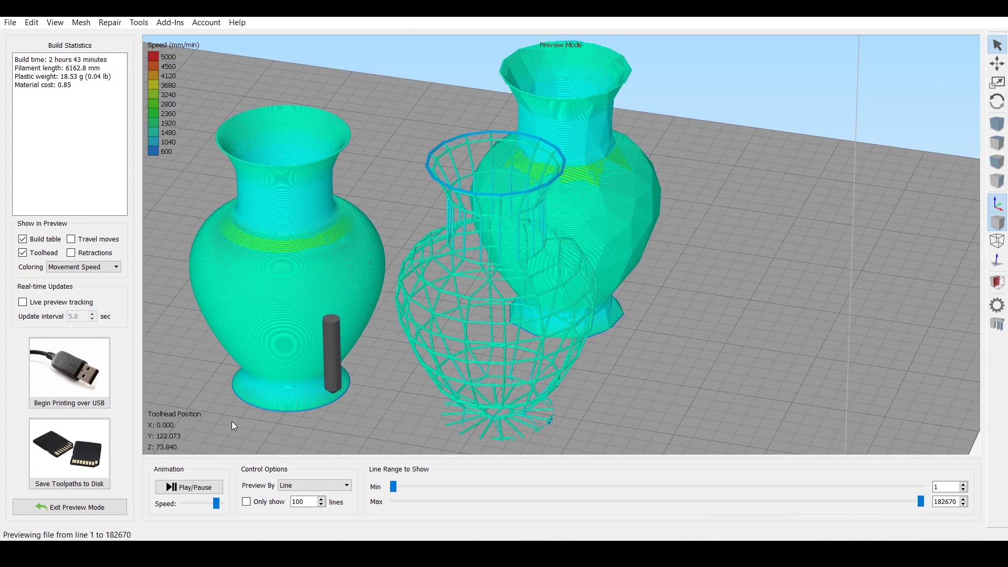
# Exit the toolpath preview, undo the accidental model change and examine the wireframe vase model
pyautogui.click(83, 508)
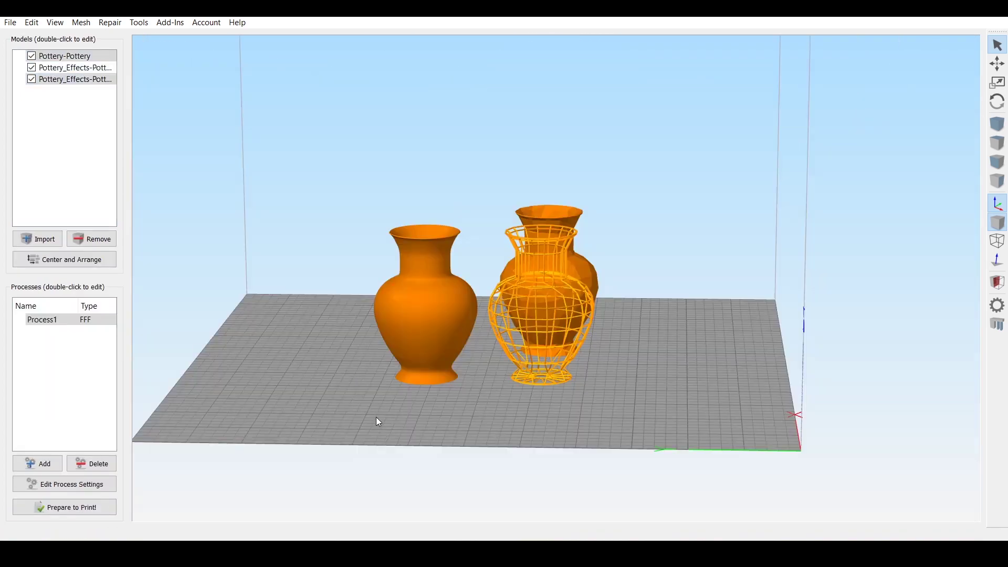
pyautogui.moveTo(375, 417); pyautogui.dragTo(407, 423)
pyautogui.hotkey('ctrl', 'z')
pyautogui.moveTo(341, 428); pyautogui.dragTo(479, 445)
pyautogui.scroll(4, 480, 446)
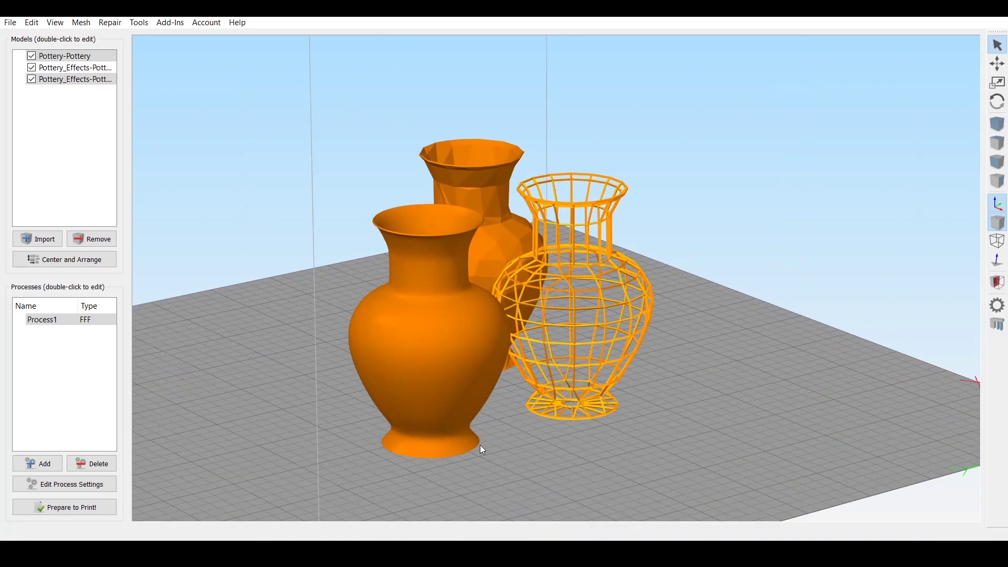
pyautogui.moveTo(480, 446); pyautogui.dragTo(418, 384, button='right')
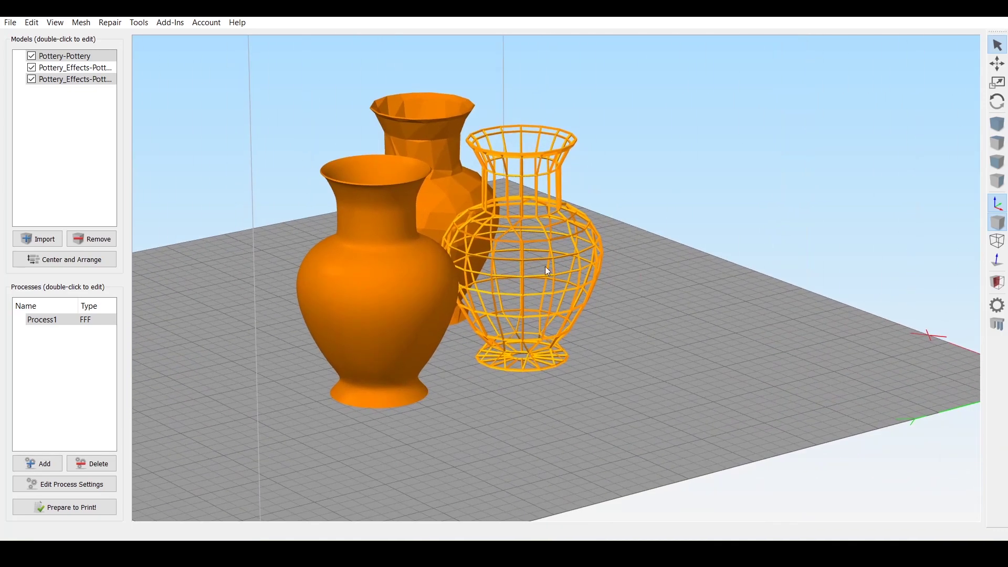
# Switch back to Blender, raise Pottery_WireFrame's Decimate ratio to 1 and remove its Decimate modifier
pyautogui.scroll(5, 562, 286)
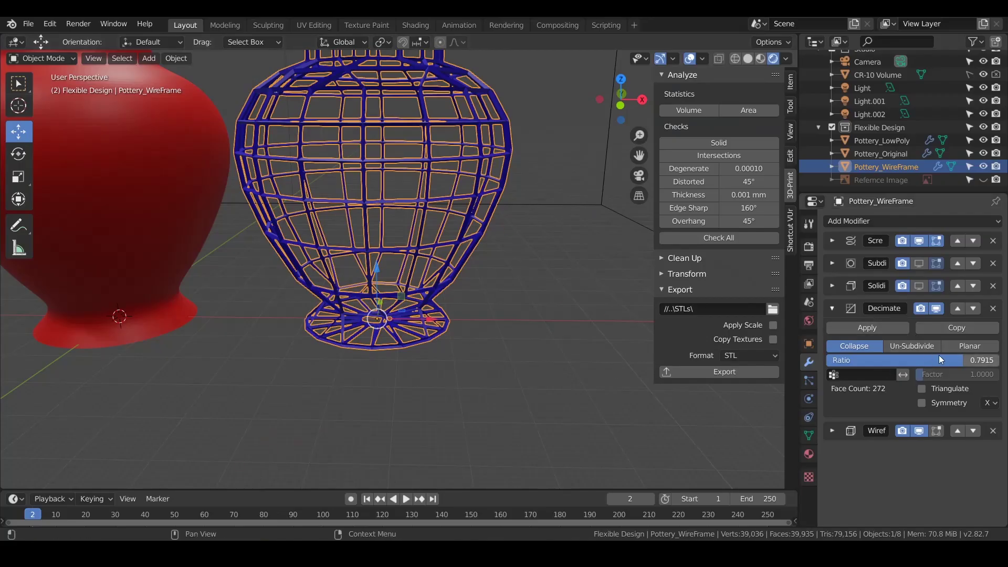
pyautogui.moveTo(953, 358); pyautogui.dragTo(991, 360)
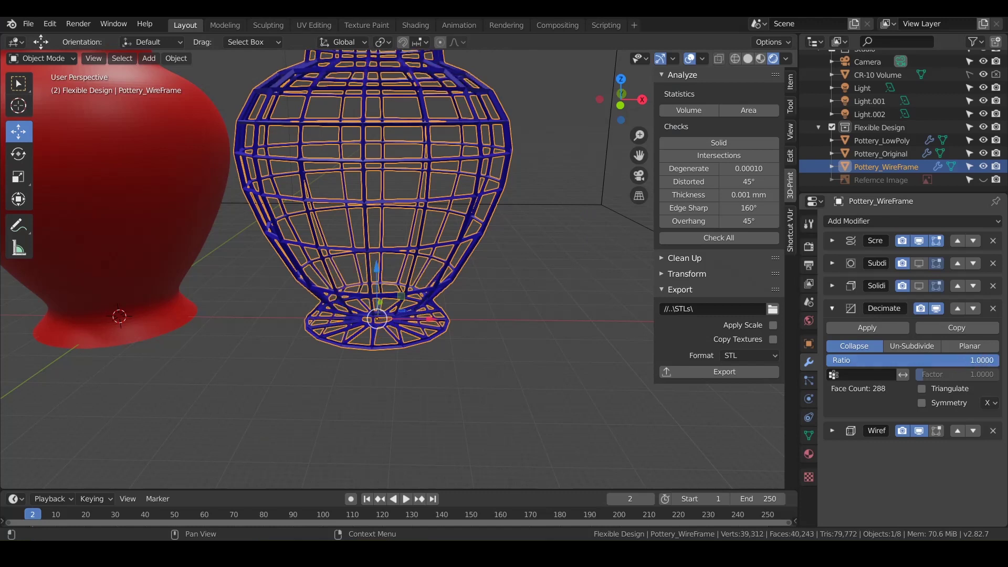
pyautogui.click(993, 309)
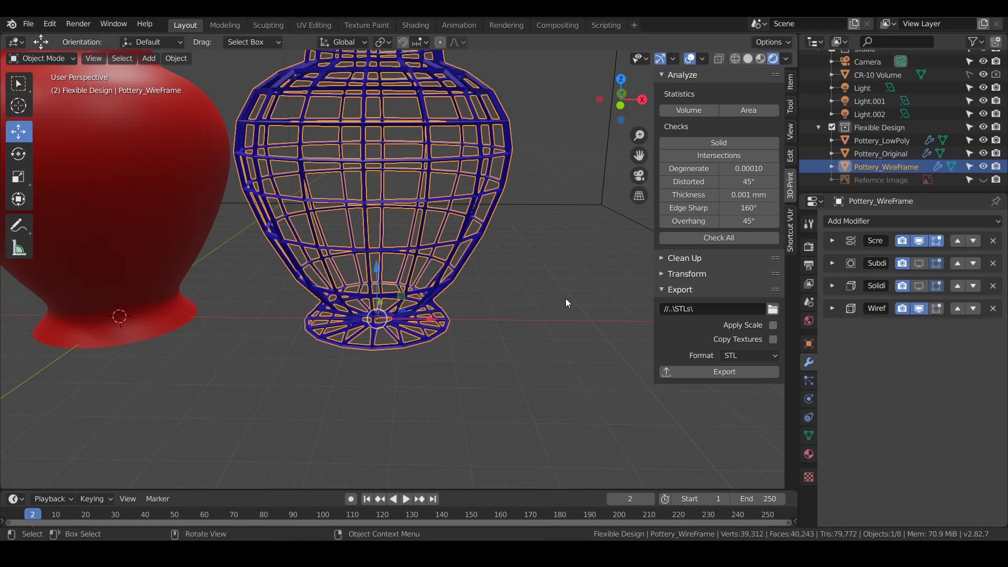
# Expand the Wireframe modifier settings of Pottery_WireFrame and enter a thickness of 1 mm
pyautogui.click(832, 308)
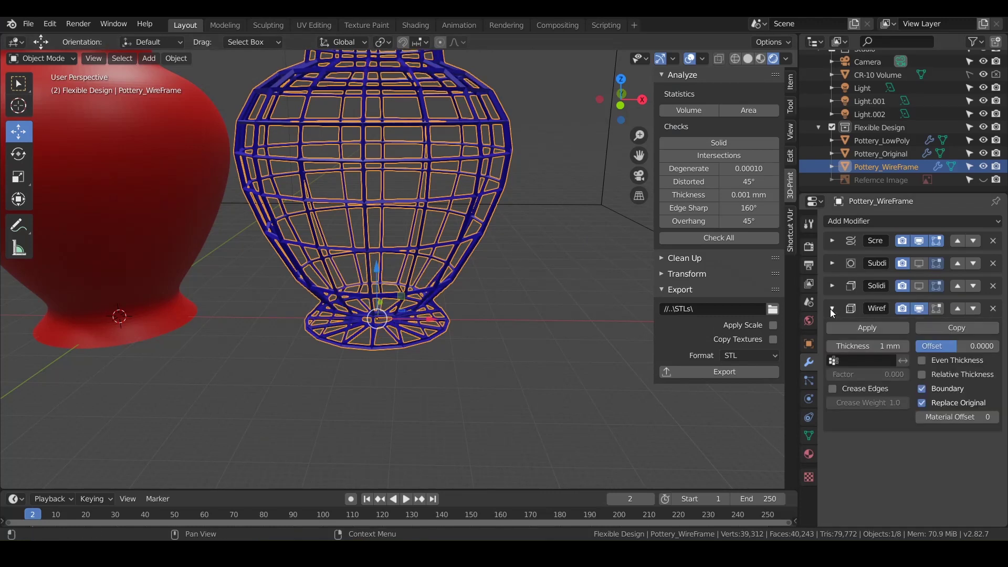
pyautogui.moveTo(879, 346); pyautogui.dragTo(900, 347)
pyautogui.click(895, 346)
pyautogui.write('1')
pyautogui.press('Return')
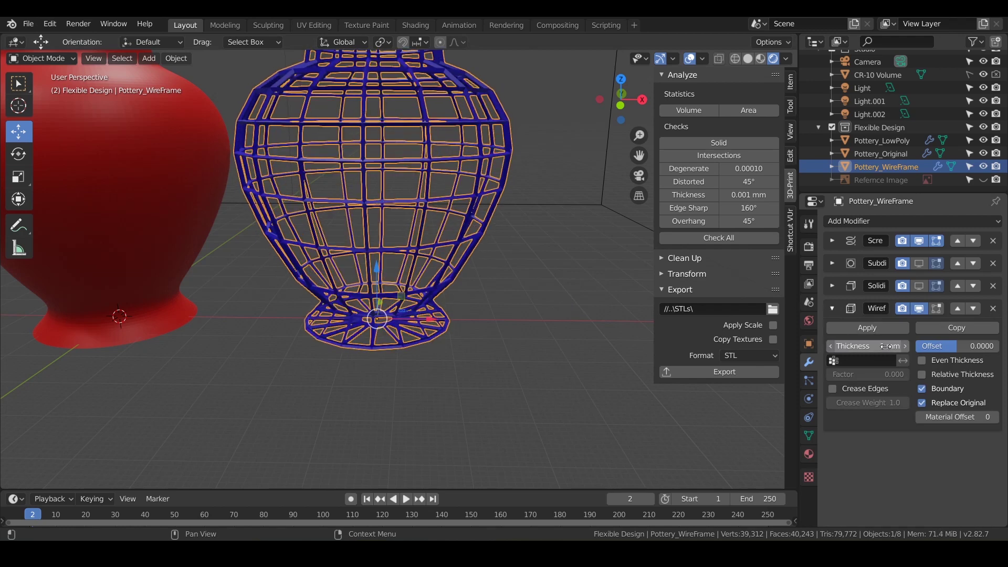
# Reduce the Wireframe thickness to about 0.789 mm and set its offset to -1 while viewing the vase's base struts
pyautogui.scroll(8, 317, 304)
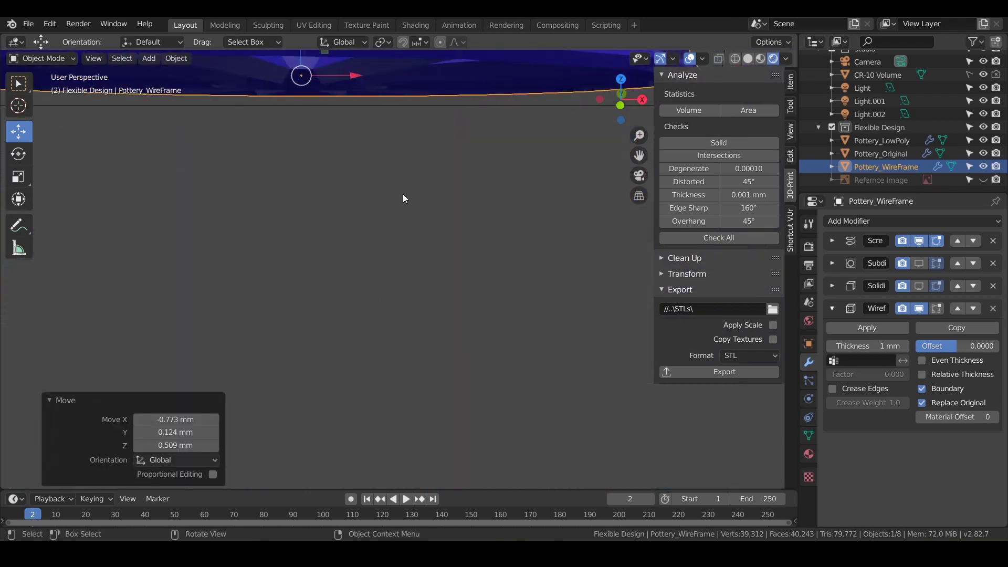
pyautogui.keyDown('shift'); pyautogui.moveTo(404, 173); pyautogui.dragTo(419, 235, button='middle'); pyautogui.keyUp('shift')
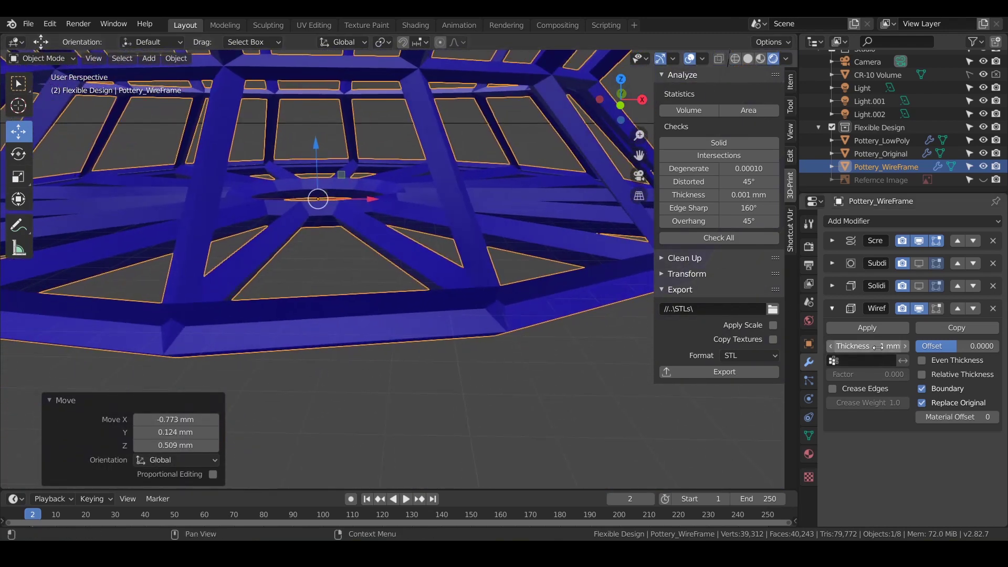
pyautogui.moveTo(876, 348)
pyautogui.mouseDown()
pyautogui.moveTo(826, 348)
pyautogui.moveTo(874, 348)
pyautogui.mouseUp()
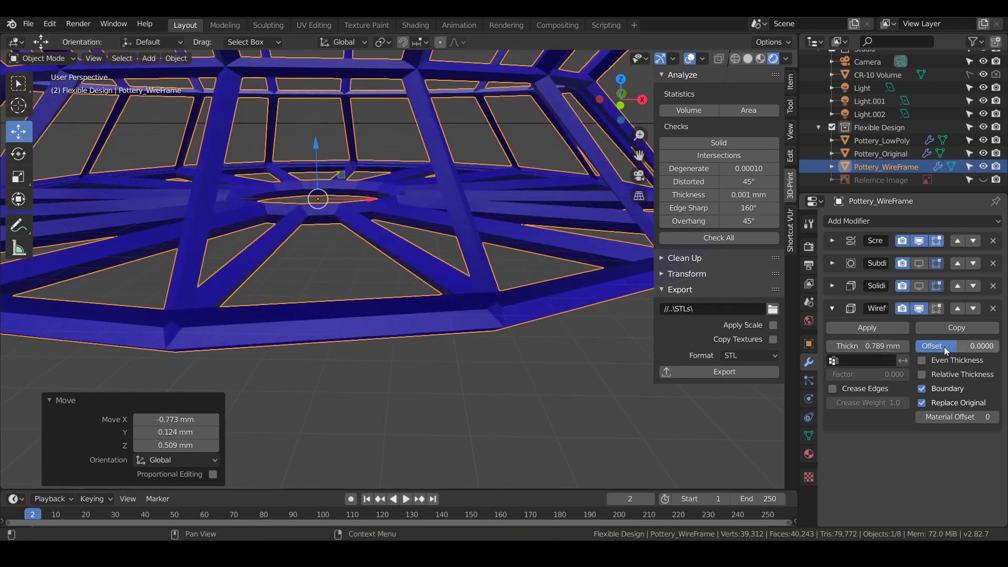
pyautogui.moveTo(944, 346); pyautogui.dragTo(908, 347)
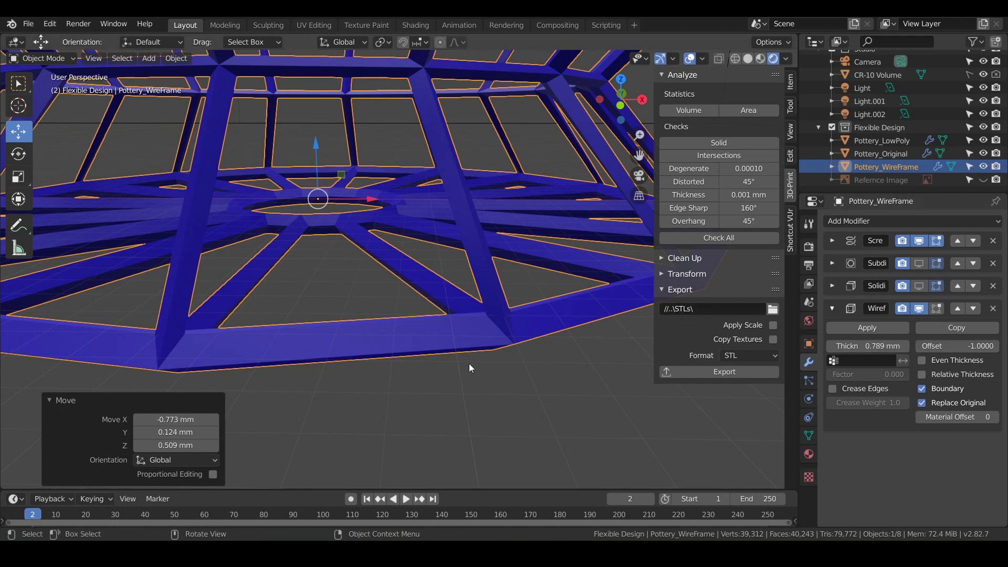
# Set Pottery_WireFrame's Wireframe thickness to 2 mm and view the thicker struts on the base and body
pyautogui.moveTo(443, 363); pyautogui.dragTo(389, 401, button='middle')
pyautogui.scroll(-2, 413, 375)
pyautogui.doubleClick(860, 345)
pyautogui.write('1')
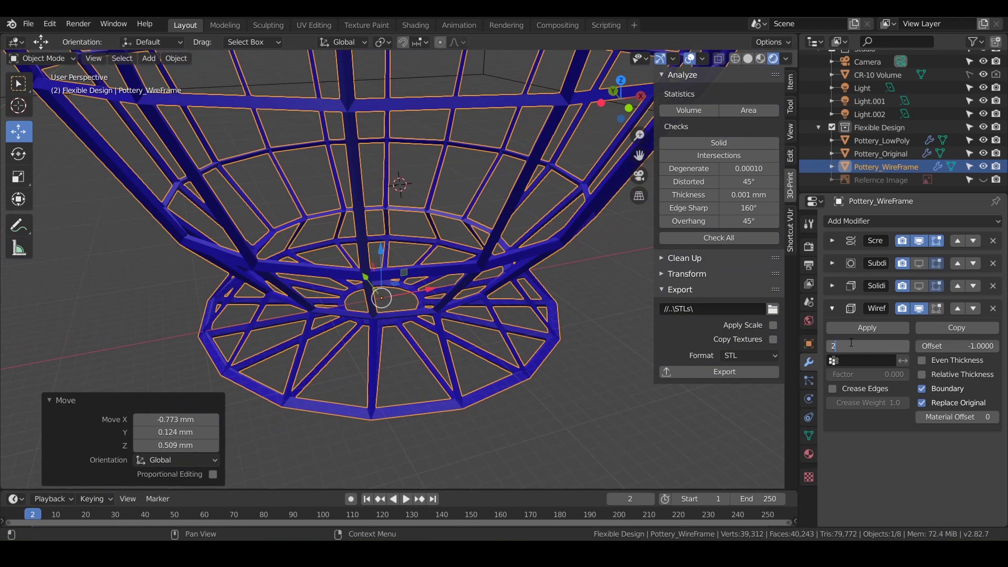
pyautogui.press('Return')
pyautogui.moveTo(580, 398); pyautogui.dragTo(563, 369, button='middle')
pyautogui.scroll(-3, 492, 327)
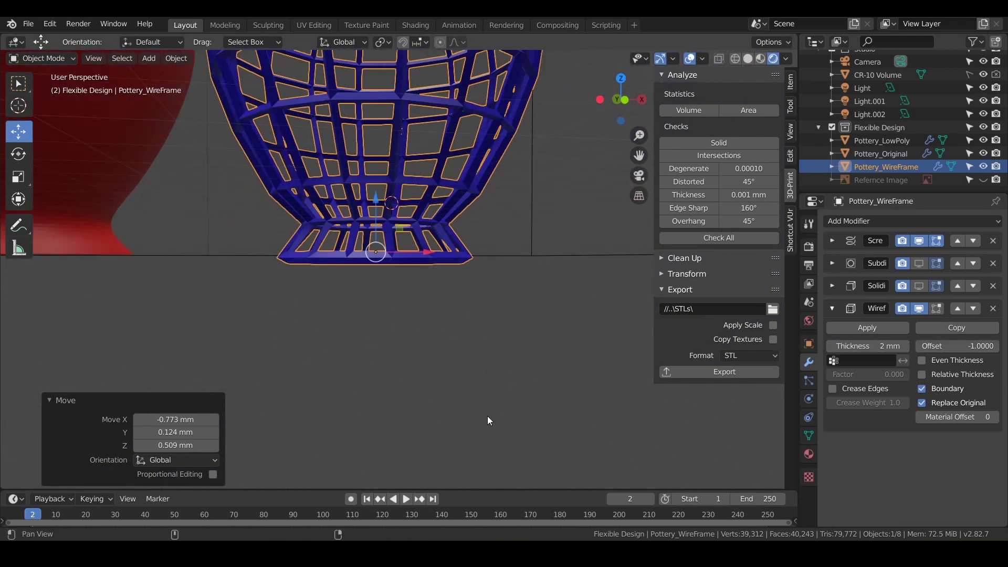
pyautogui.keyDown('shift'); pyautogui.rightClick(463, 324); pyautogui.keyUp('shift')
pyautogui.scroll(-3, 424, 329)
pyautogui.scroll(3, 414, 255)
# Turn off the Wireframe modifier's edit-mode display and enter Edit Mode on Pottery_WireFrame
pyautogui.keyDown('shift'); pyautogui.moveTo(414, 255); pyautogui.dragTo(446, 478, button='middle'); pyautogui.keyUp('shift')
pyautogui.moveTo(476, 276)
pyautogui.keyDown('shift'); pyautogui.mouseDown(button='middle')
pyautogui.moveTo(500, 316)
pyautogui.moveTo(503, 298)
pyautogui.moveTo(485, 319)
pyautogui.moveTo(567, 265)
pyautogui.mouseUp(button='middle'); pyautogui.keyUp('shift')
pyautogui.click(937, 308)
pyautogui.keyDown('shift'); pyautogui.moveTo(434, 318); pyautogui.dragTo(363, 308, button='middle'); pyautogui.keyUp('shift')
pyautogui.press('Tab')
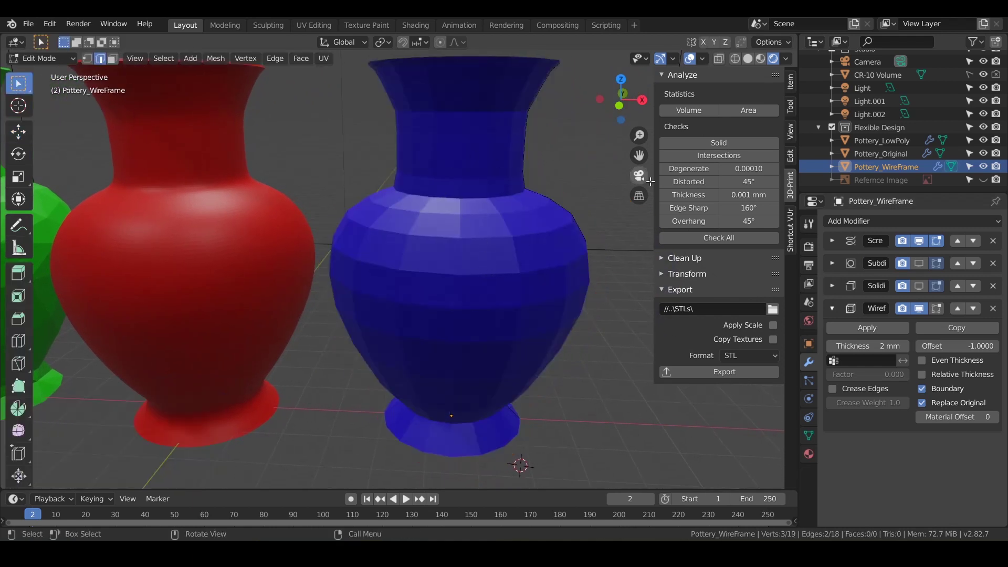
pyautogui.press('Tab')
pyautogui.press('Tab')
pyautogui.press('Tab')
pyautogui.press('Tab')
pyautogui.press('Tab')
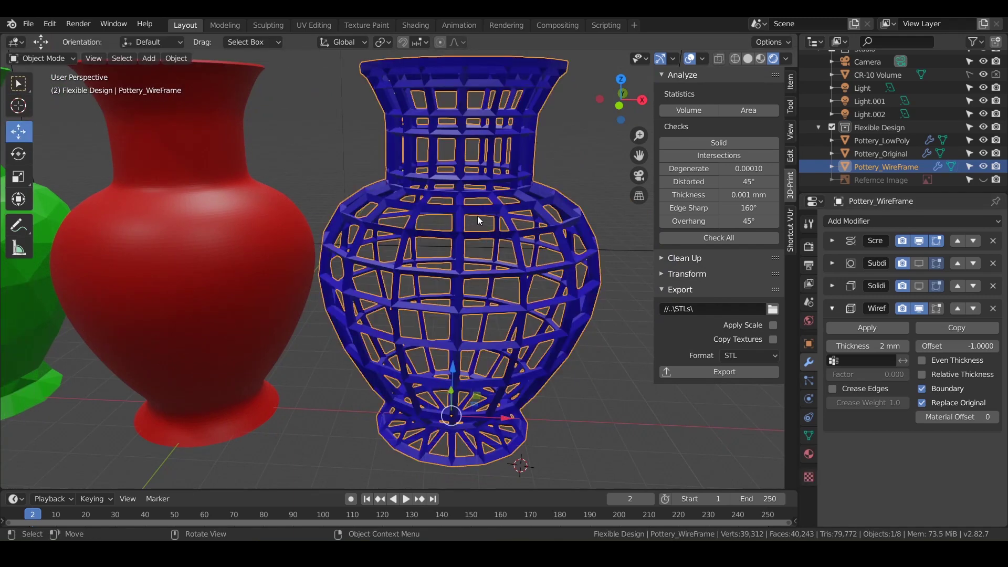
pyautogui.press('Tab')
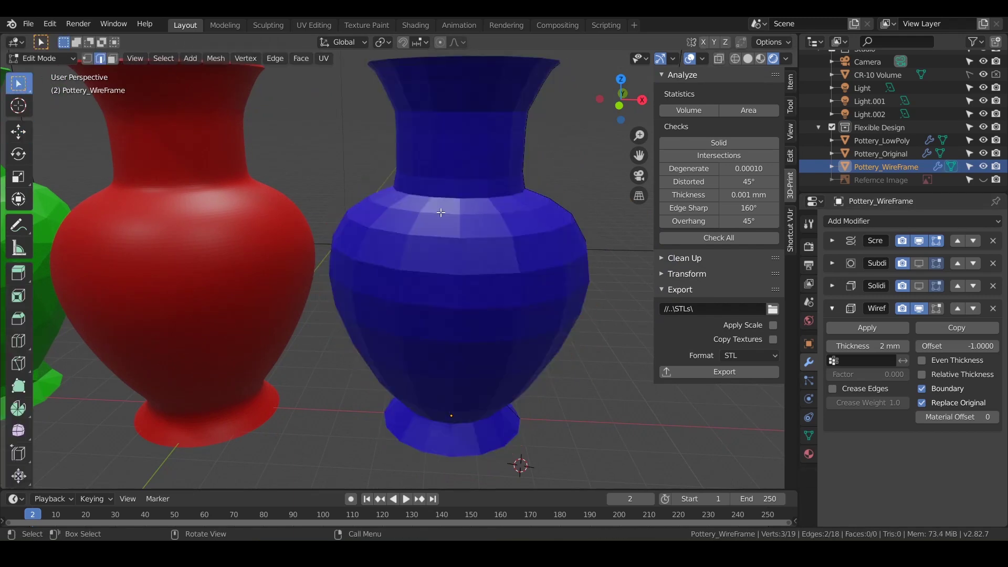
# Using vertex selection in front view, move the lower neck profile vertex about 1.4 mm inward and 2.11 mm up
pyautogui.click(87, 58)
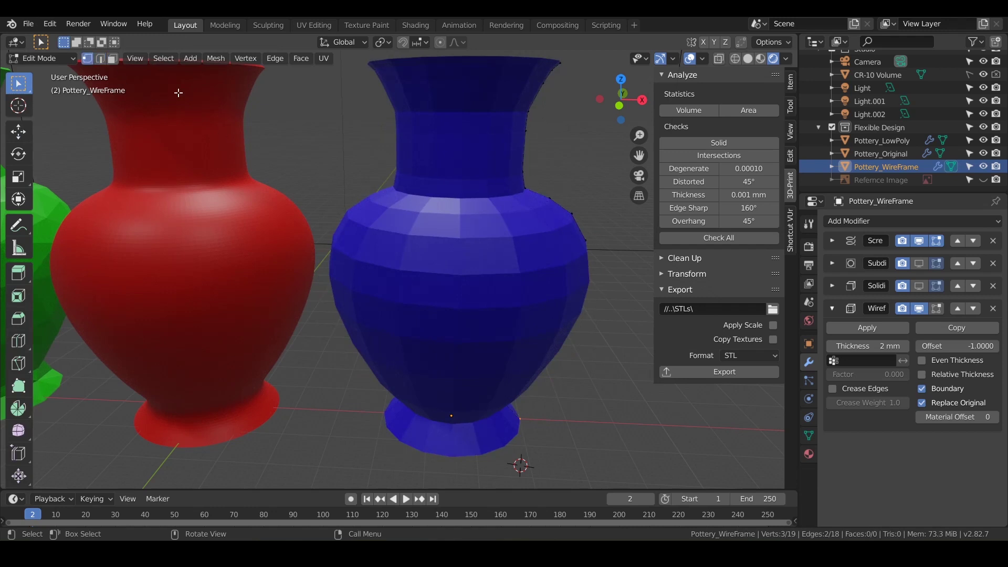
pyautogui.press('KP_1')
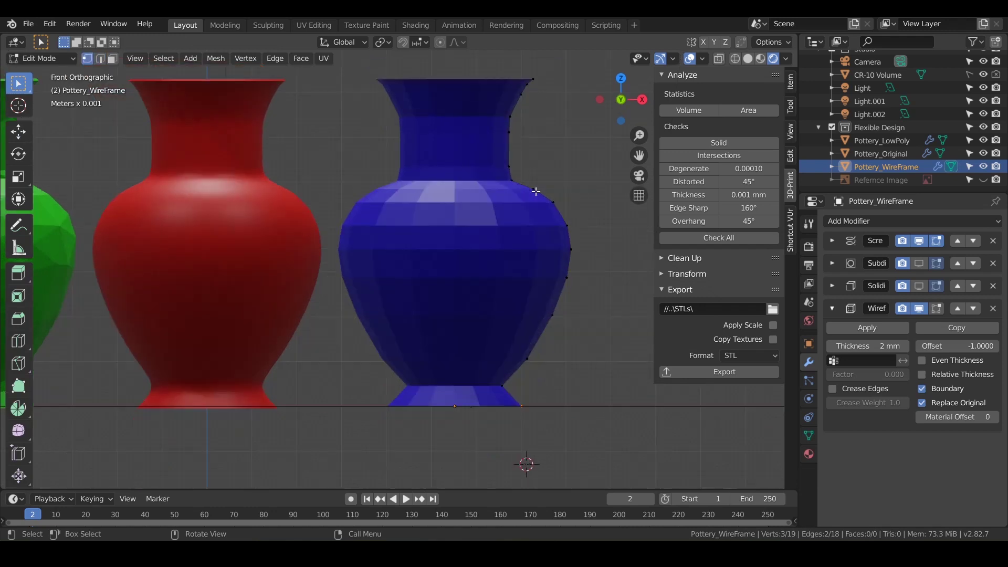
pyautogui.moveTo(453, 224); pyautogui.dragTo(401, 194)
pyautogui.press('g')
pyautogui.press('x')
pyautogui.press('Escape')
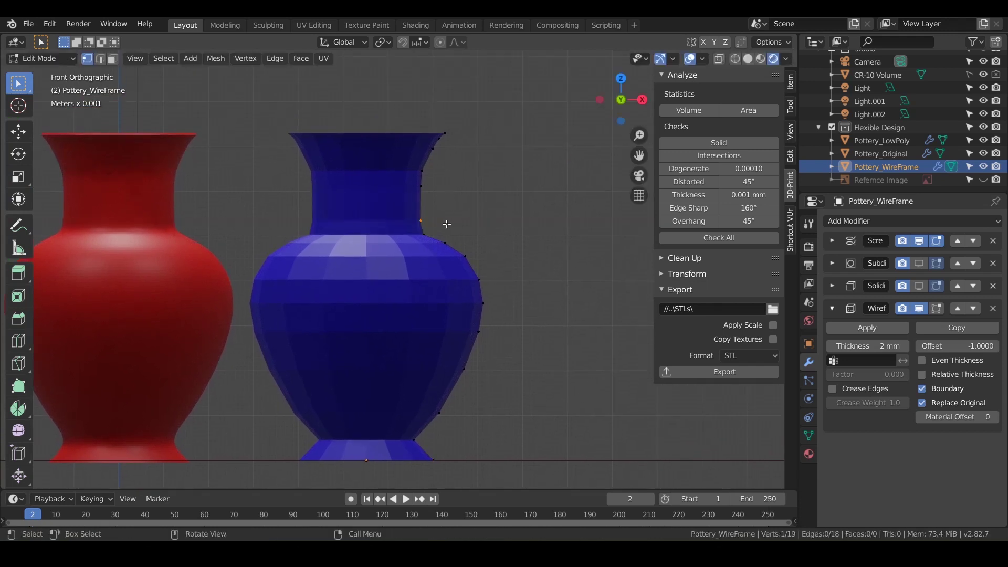
pyautogui.press('g')
pyautogui.click(436, 219)
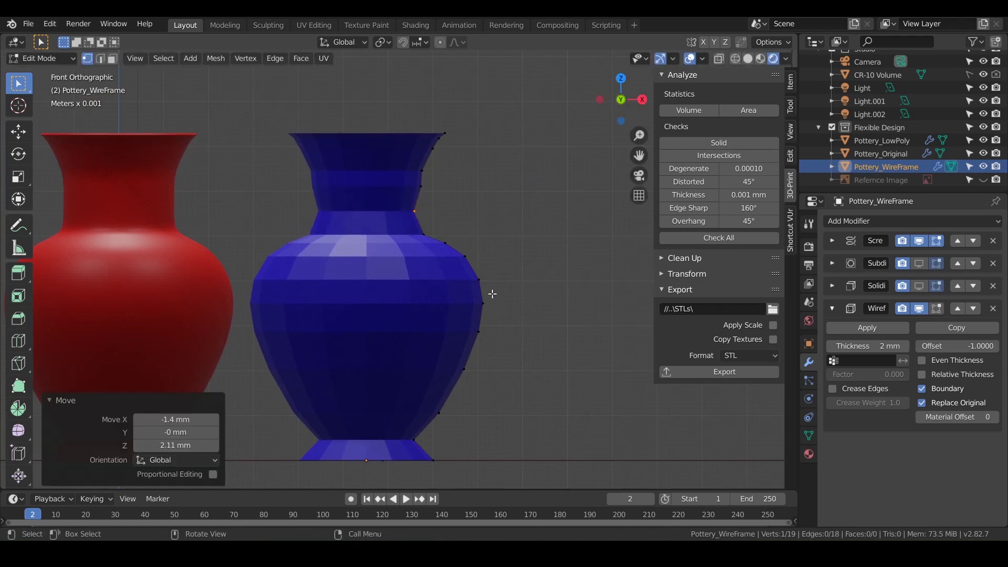
# Move the two widest belly vertices 5.73 mm inward and 1.52 mm down, and reposition the profile vertices at the shoulder
pyautogui.moveTo(503, 335); pyautogui.dragTo(471, 292)
pyautogui.press('g')
pyautogui.click(472, 321)
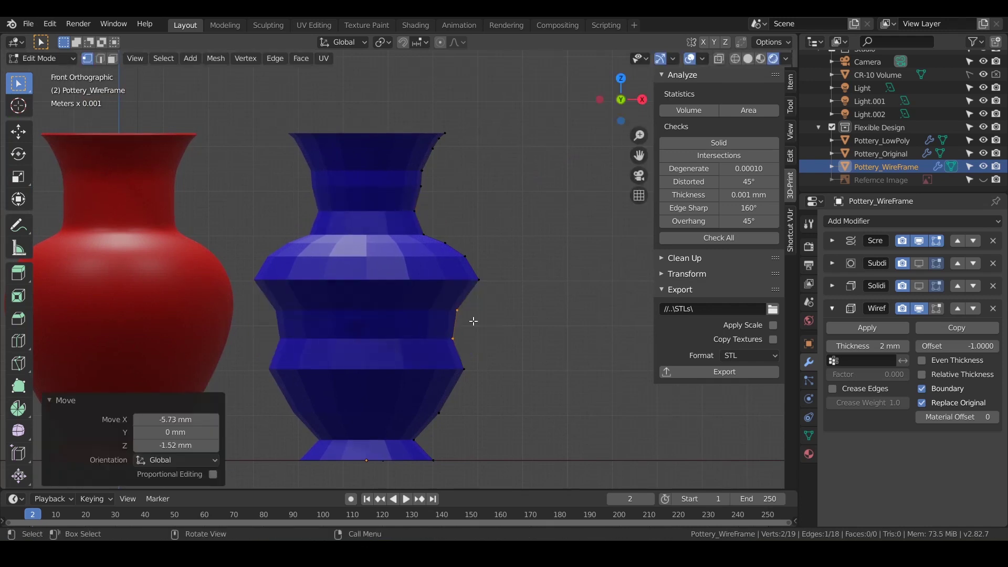
pyautogui.click(444, 242)
pyautogui.press('g')
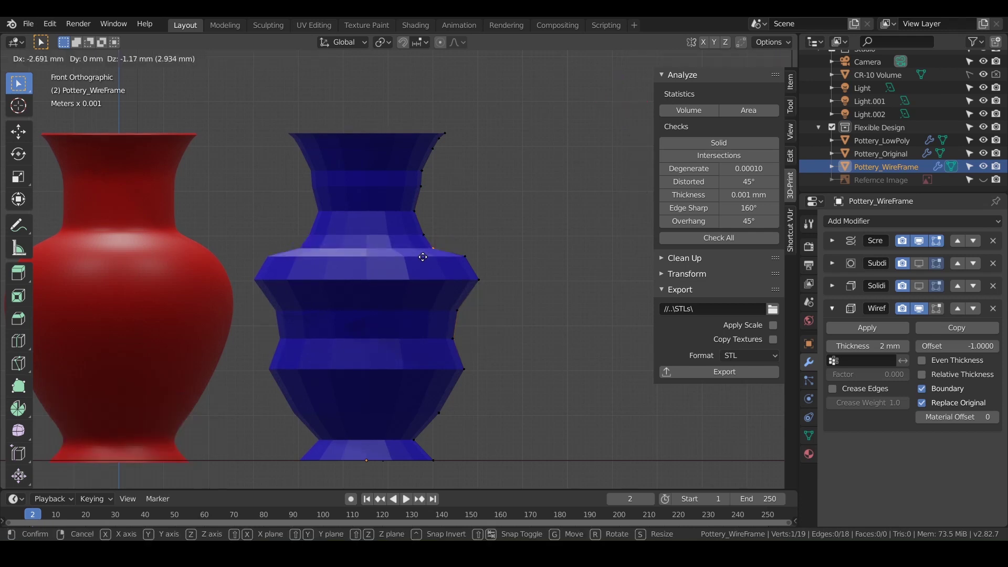
pyautogui.click(437, 254)
pyautogui.press('g')
pyautogui.click(441, 233)
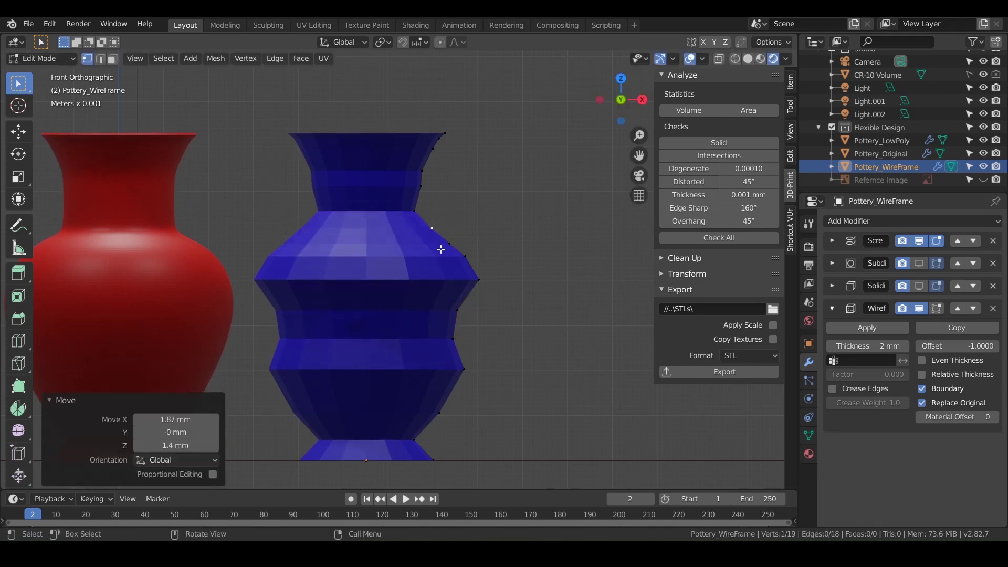
# Reshape the belly profile by nudging the lower and waist vertices and pulling the widest upper-belly vertex inward
pyautogui.click(446, 422)
pyautogui.press('g')
pyautogui.click(431, 412)
pyautogui.click(453, 340)
pyautogui.press('g')
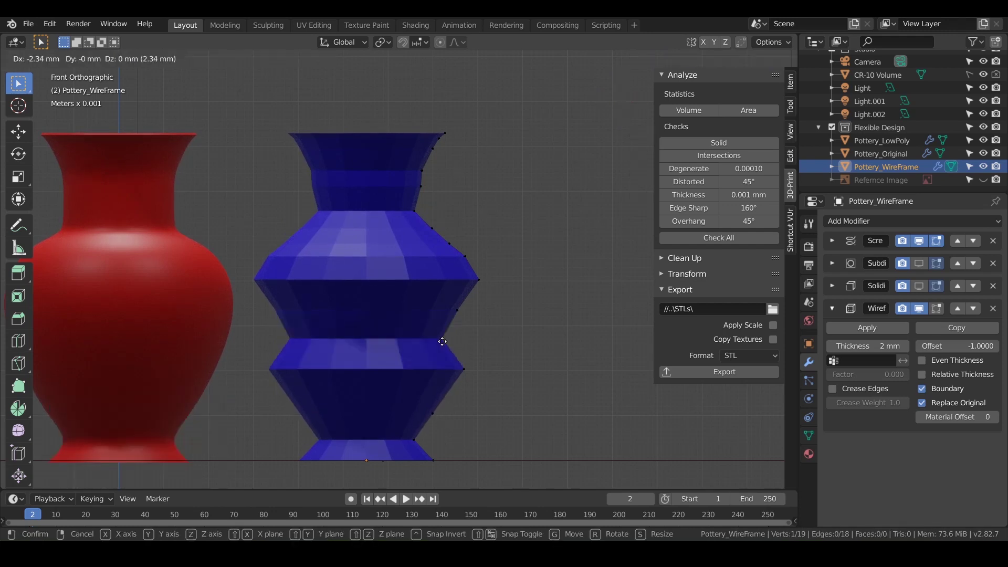
pyautogui.click(440, 341)
pyautogui.click(455, 314)
pyautogui.click(477, 281)
pyautogui.press('g')
pyautogui.click(444, 288)
# Reposition the two shoulder vertices below the neck to form a nearly vertical band in the vase profile
pyautogui.click(450, 243)
pyautogui.press('g')
pyautogui.click(440, 242)
pyautogui.click(431, 229)
pyautogui.press('g')
pyautogui.click(448, 224)
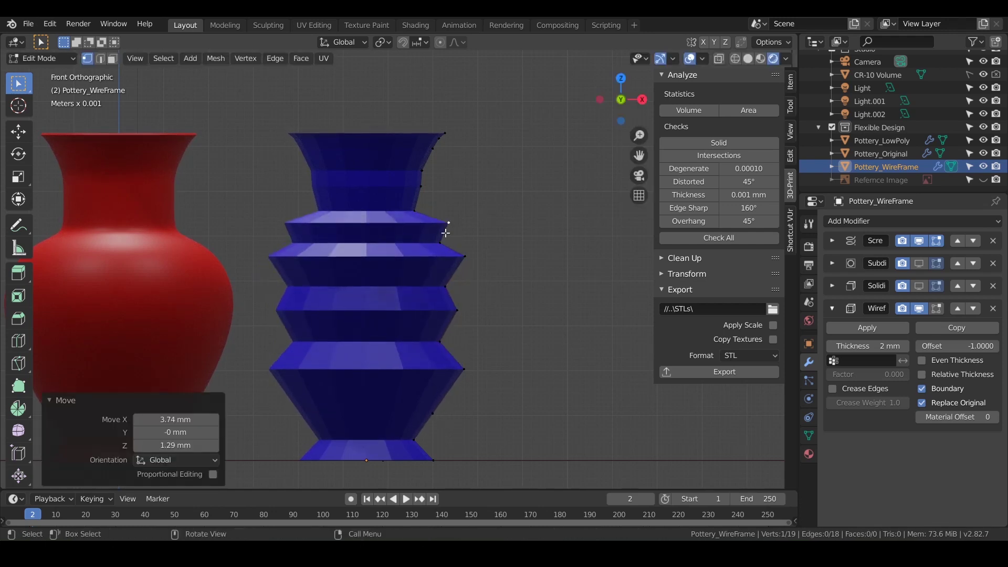
pyautogui.click(439, 243)
pyautogui.press('g')
pyautogui.click(449, 238)
pyautogui.click(448, 227)
pyautogui.press('g')
pyautogui.click(450, 224)
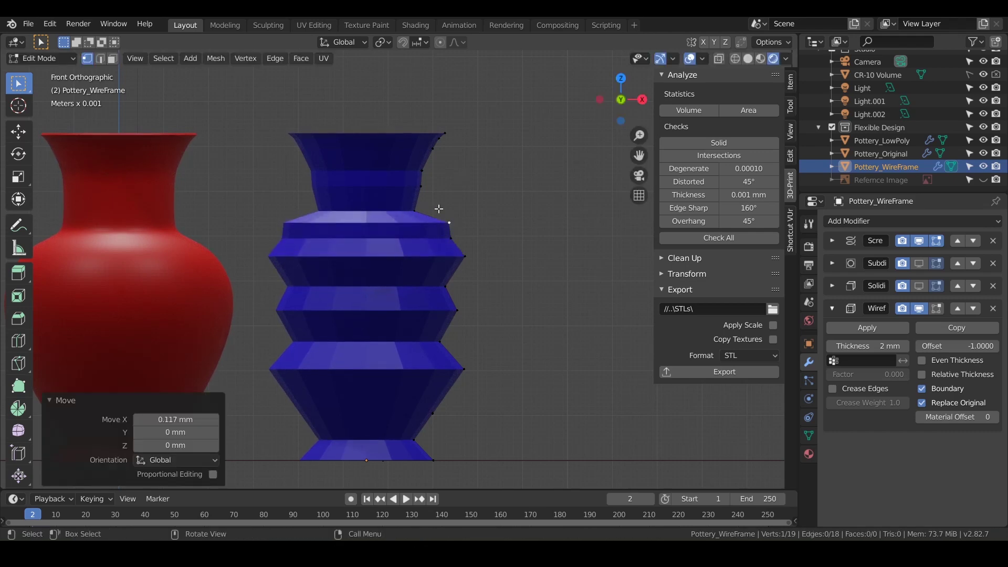
# Shift the five profile vertices from shoulder to mid-belly inward, fine-tune the two mid-belly vertices, and return to Object Mode
pyautogui.moveTo(437, 204); pyautogui.dragTo(486, 331)
pyautogui.press('g')
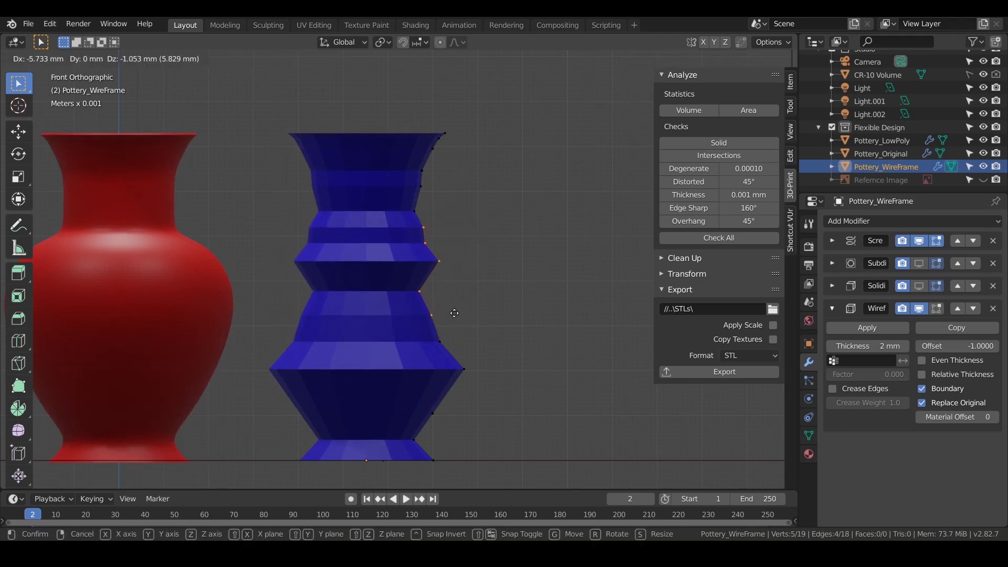
pyautogui.click(455, 312)
pyautogui.click(435, 315)
pyautogui.press('g')
pyautogui.click(446, 312)
pyautogui.click(440, 336)
pyautogui.press('g')
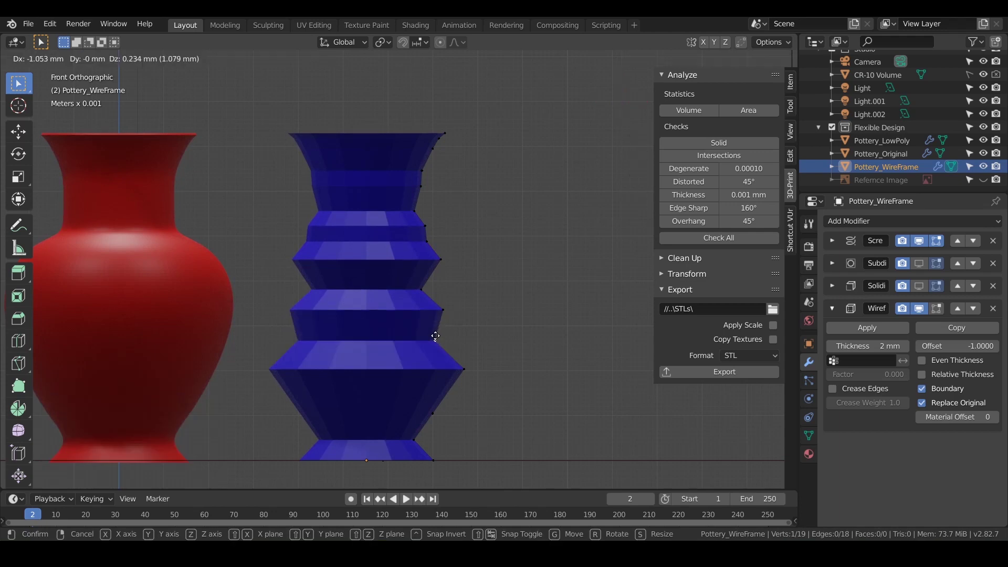
pyautogui.click(436, 336)
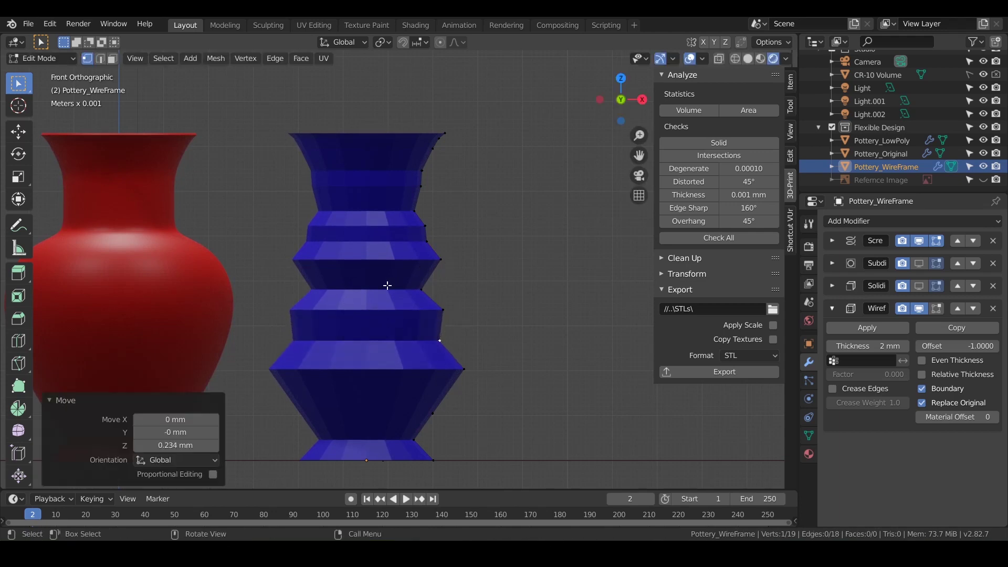
pyautogui.press('Tab')
pyautogui.keyDown('shift'); pyautogui.moveTo(412, 333); pyautogui.dragTo(279, 333, button='middle'); pyautogui.keyUp('shift')
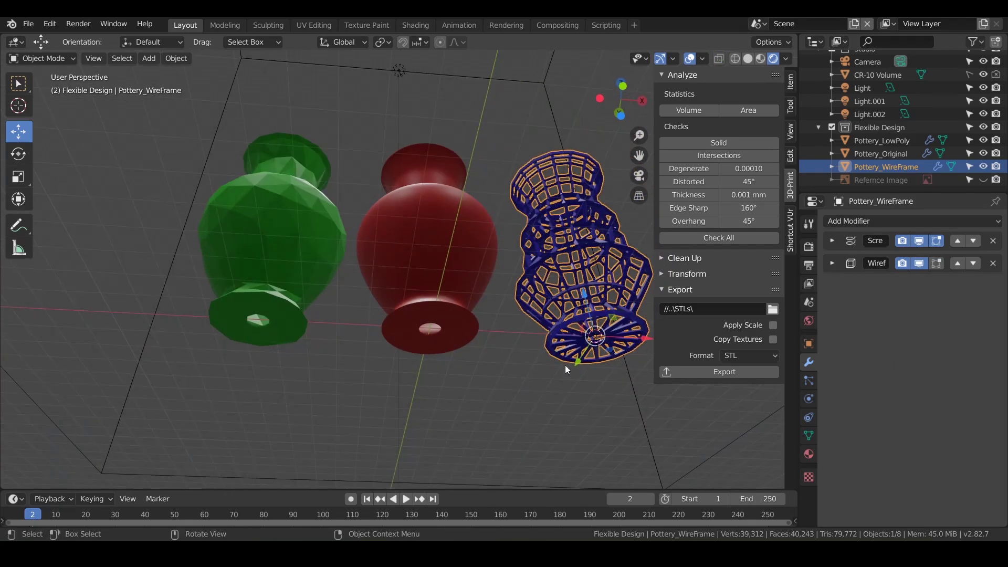
# Snap the 3D cursor to Pottery_LowPoly's origin at the centre of its base
pyautogui.click(278, 261)
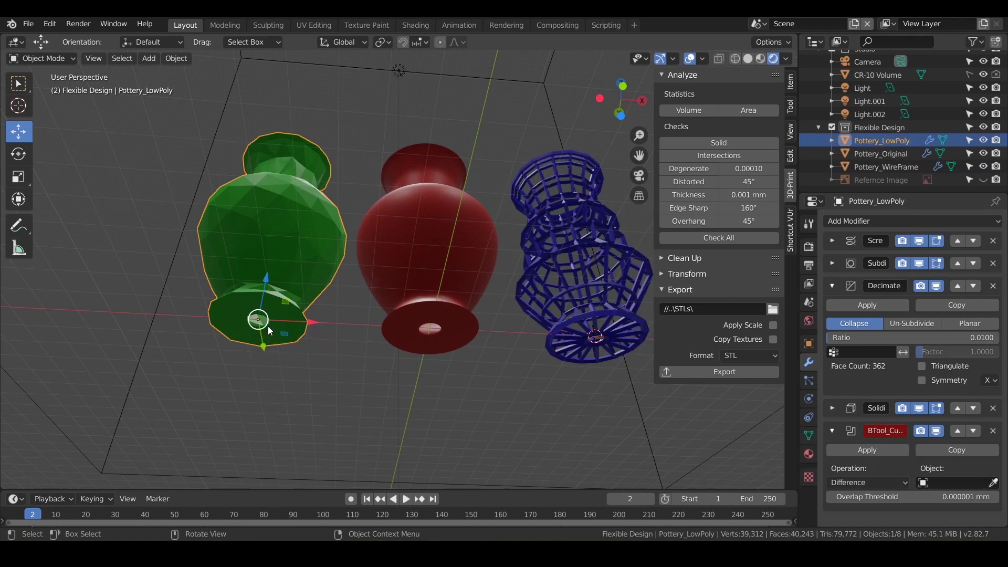
pyautogui.hotkey('shift', 's')
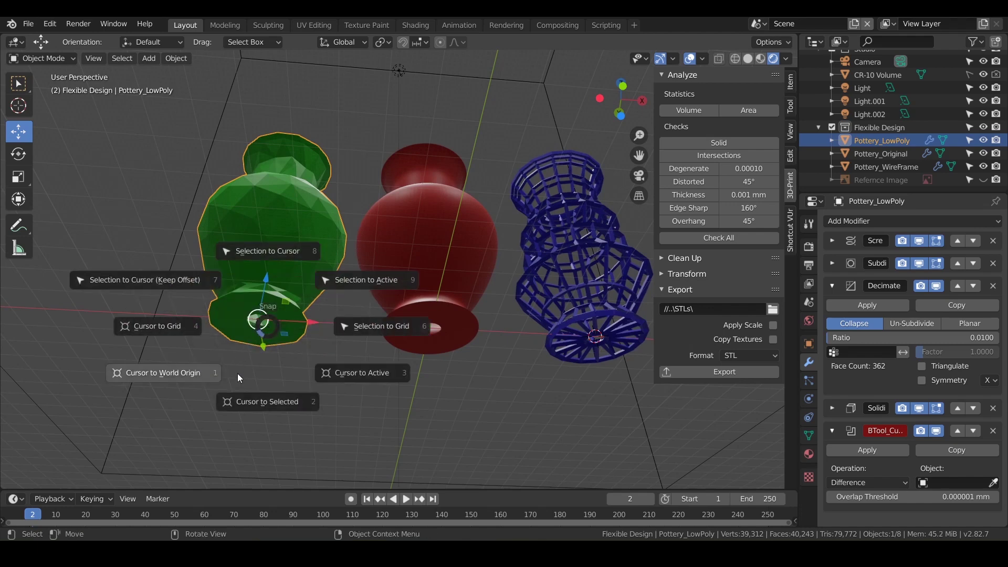
pyautogui.click(270, 402)
pyautogui.scroll(4, 261, 323)
pyautogui.moveTo(260, 323); pyautogui.dragTo(330, 292, button='middle')
pyautogui.scroll(5, 392, 251)
pyautogui.scroll(-5, 392, 251)
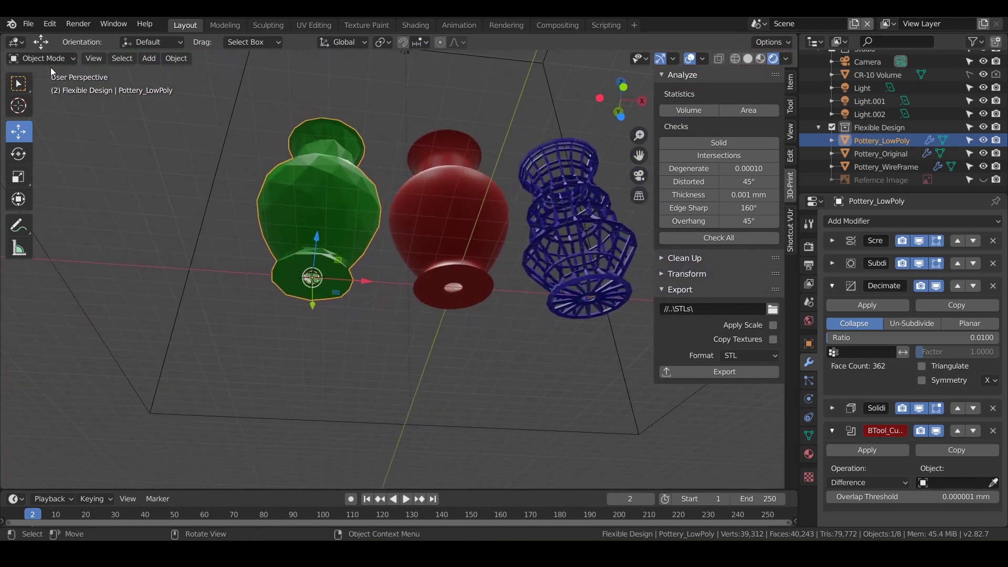
# Add a cube at the 3D cursor and set its size to 50 mm
pyautogui.hotkey('shift', 'a')
pyautogui.moveTo(349, 231)
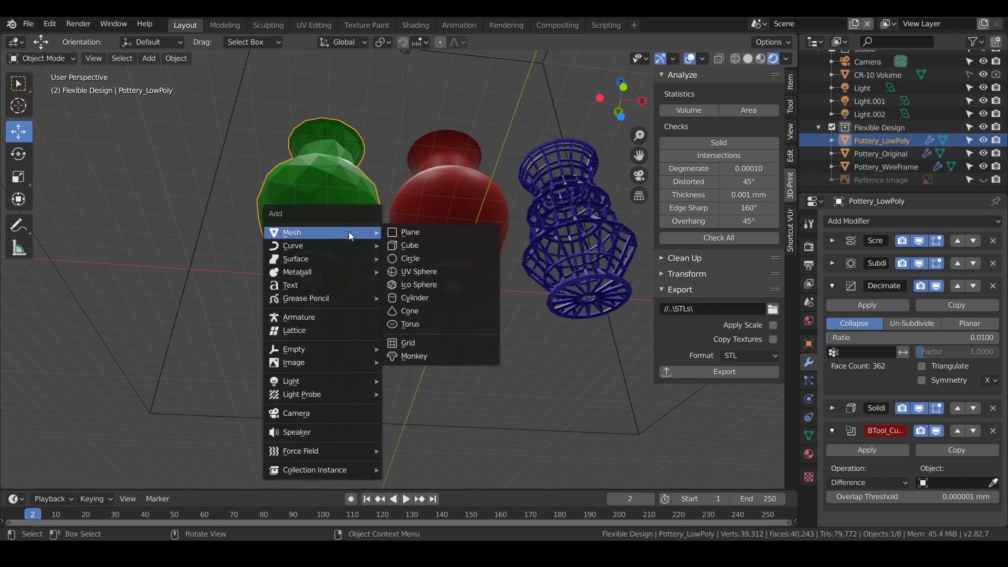
pyautogui.click(411, 245)
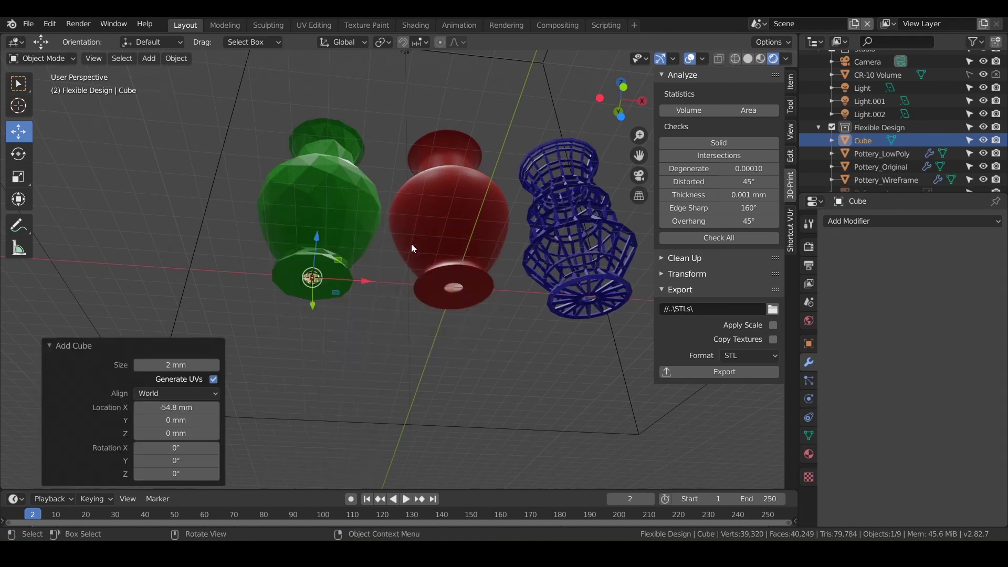
pyautogui.click(176, 366)
pyautogui.press('Return')
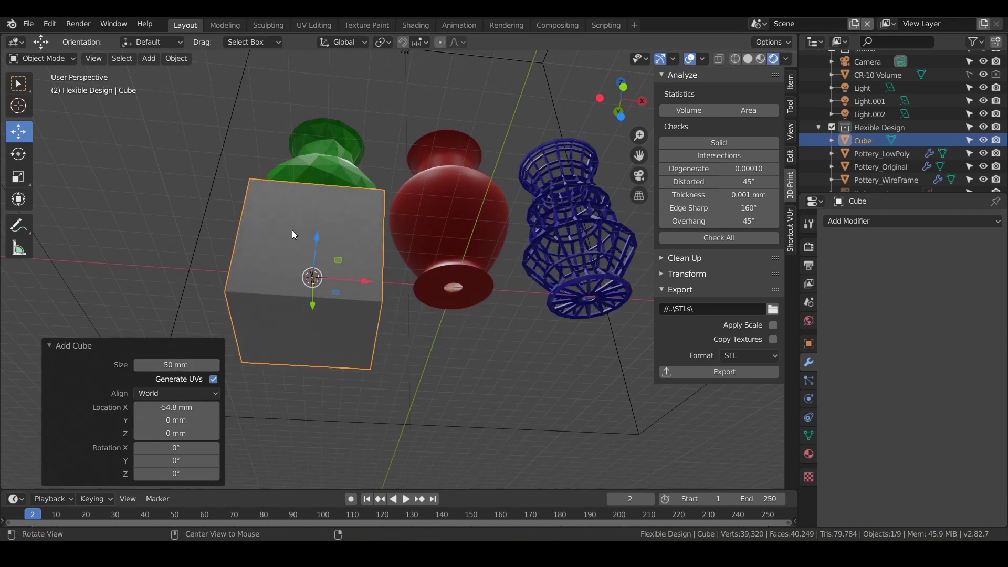
# In front view, move the cube down 25 mm along Z so its upper face meets the low-poly vase's base
pyautogui.moveTo(292, 230); pyautogui.dragTo(286, 269, button='middle')
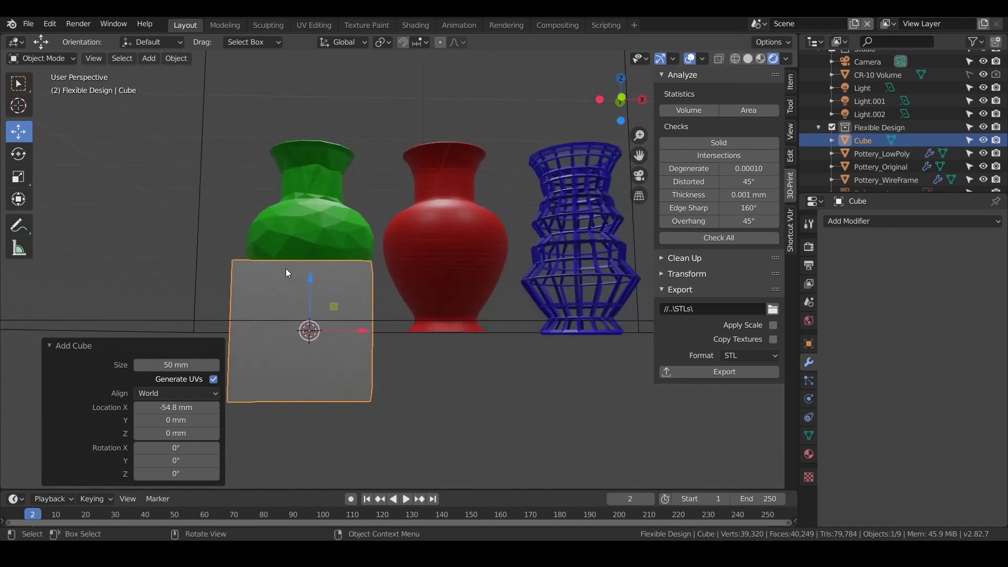
pyautogui.press('KP_1')
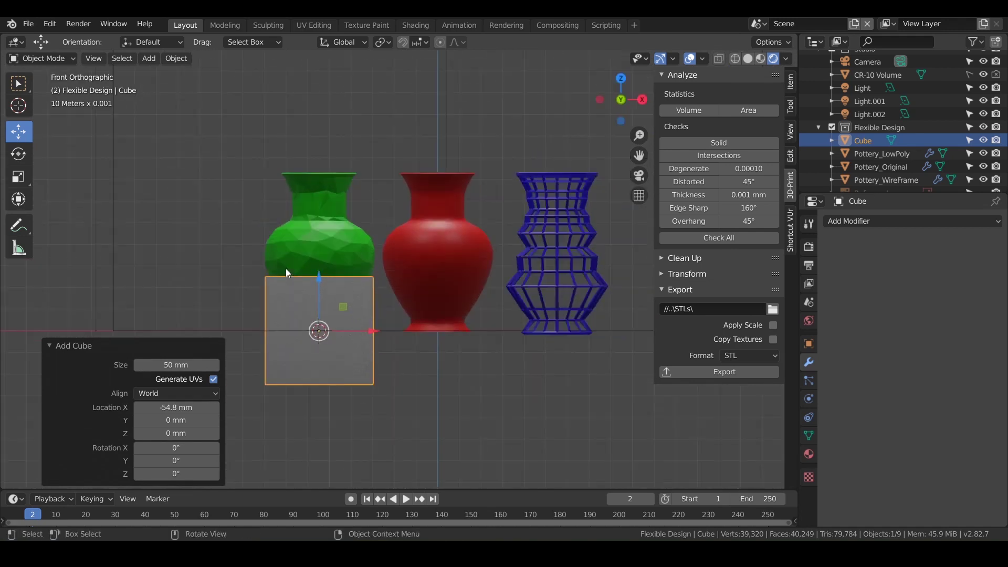
pyautogui.scroll(4, 286, 269)
pyautogui.keyDown('shift'); pyautogui.moveTo(285, 268); pyautogui.dragTo(484, 136, button='middle'); pyautogui.keyUp('shift')
pyautogui.moveTo(431, 213); pyautogui.dragTo(430, 326)
pyautogui.scroll(6, 429, 326)
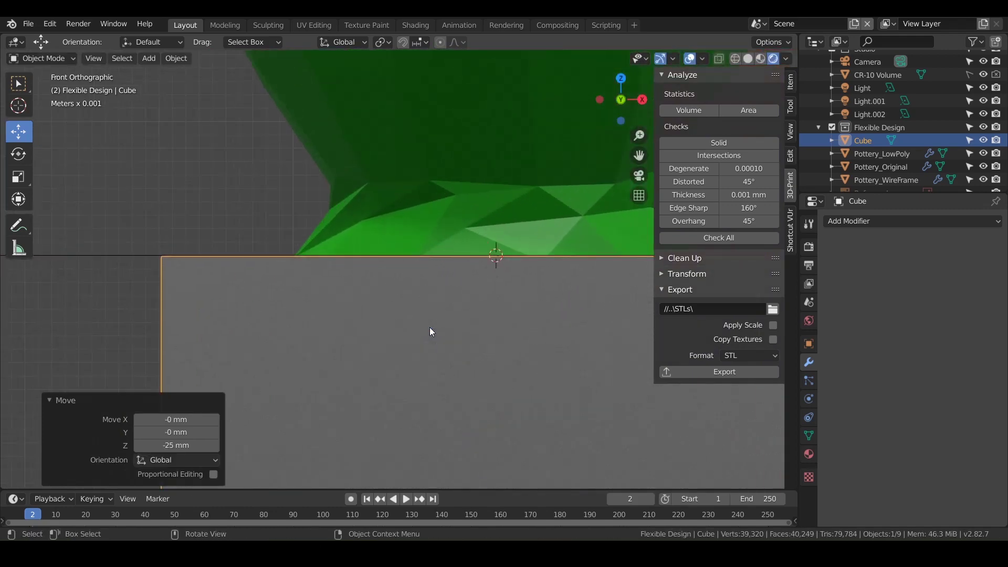
pyautogui.scroll(-2, 349, 348)
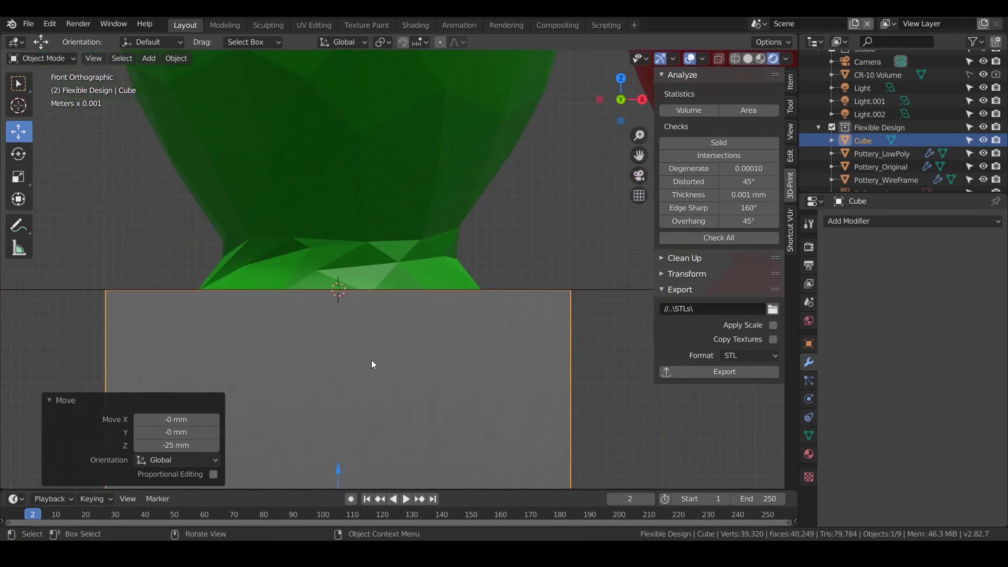
# In wireframe display, move the cube down about 0.157 mm along Z within the vase's uneven base, and return to rendered shading
pyautogui.press('z')
pyautogui.click(279, 356)
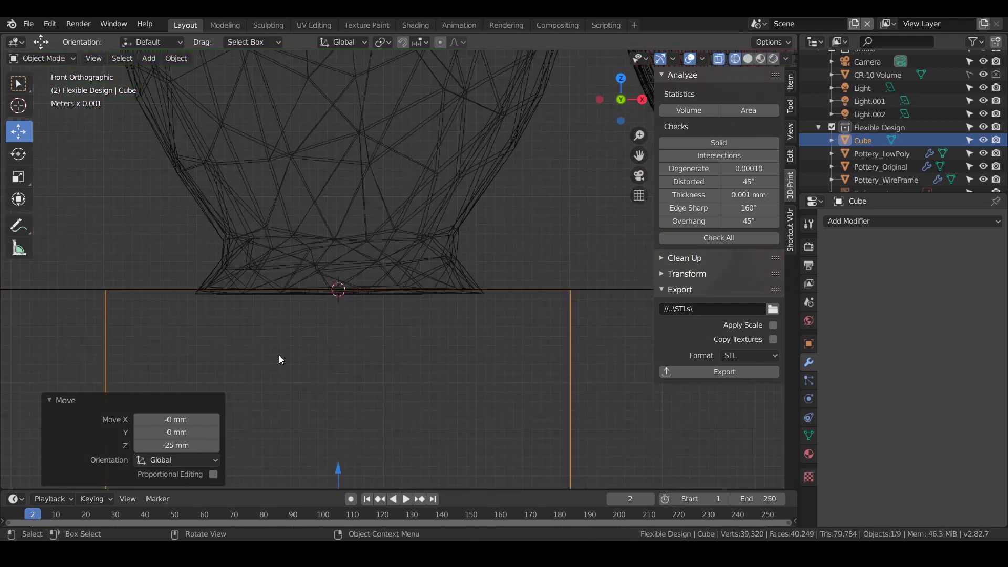
pyautogui.scroll(3, 307, 336)
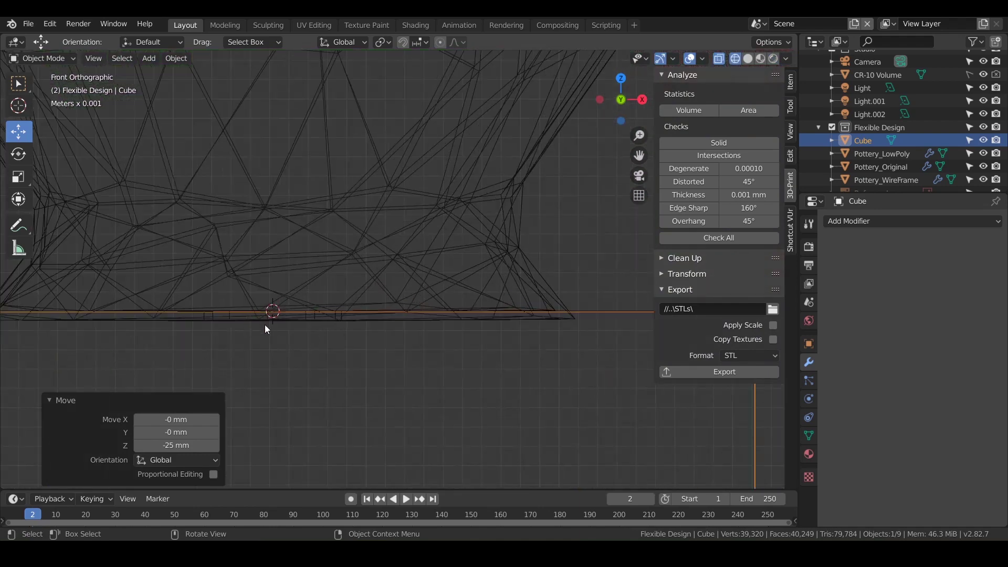
pyautogui.keyDown('shift'); pyautogui.moveTo(265, 324); pyautogui.dragTo(314, 208, button='middle'); pyautogui.keyUp('shift')
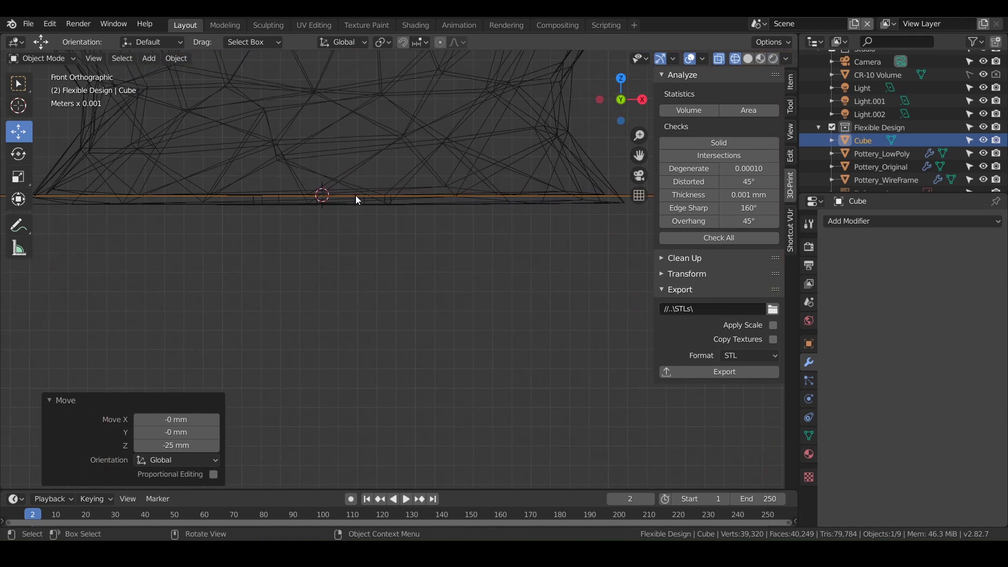
pyautogui.keyDown('shift'); pyautogui.moveTo(372, 266); pyautogui.dragTo(412, 313, button='middle'); pyautogui.keyUp('shift')
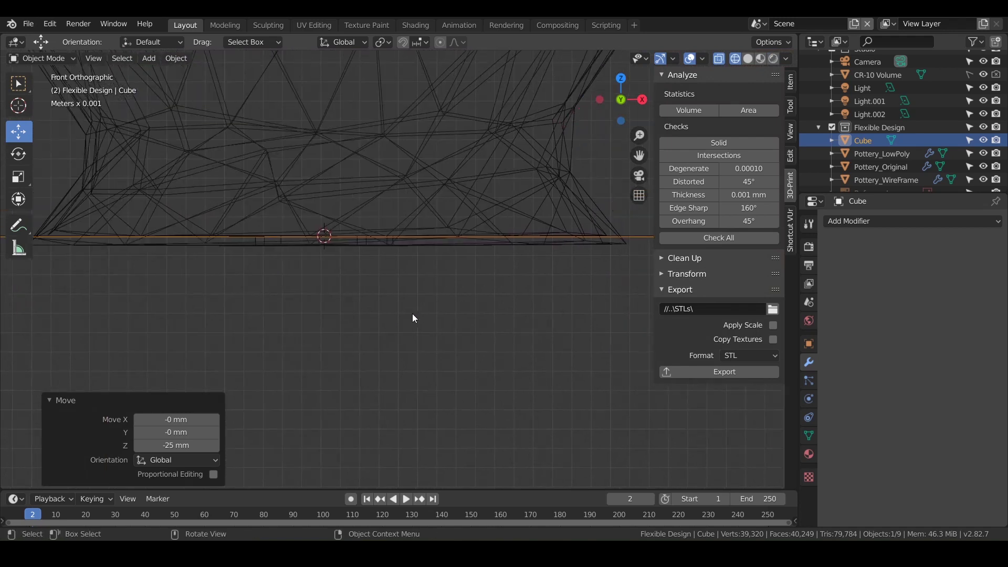
pyautogui.scroll(-2, 412, 313)
pyautogui.press('g')
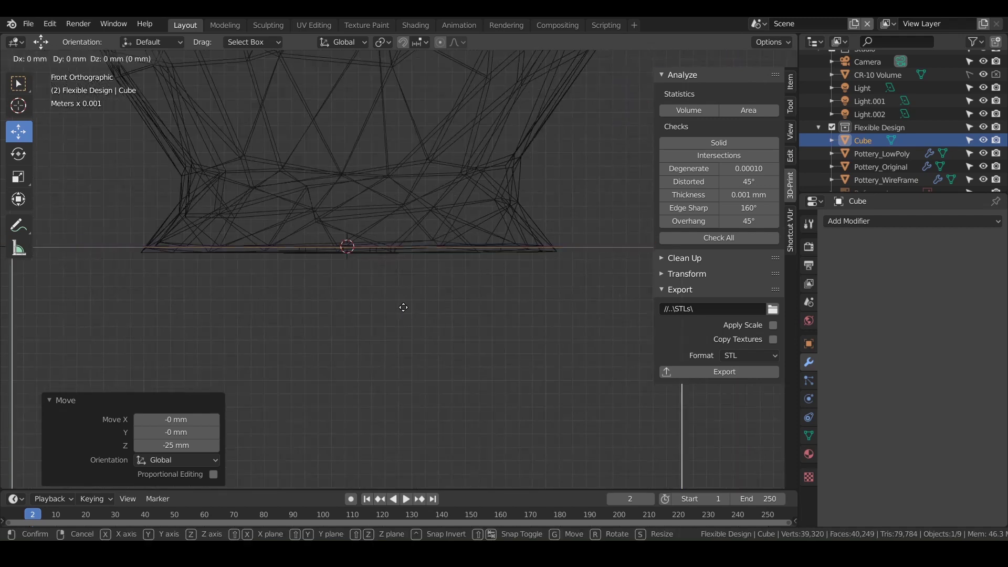
pyautogui.press('z')
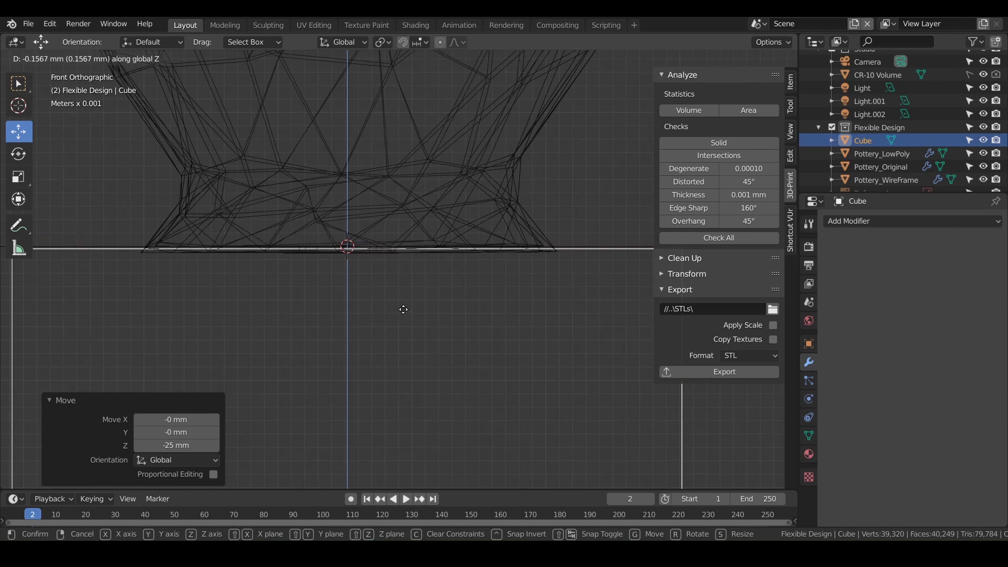
pyautogui.click(404, 313)
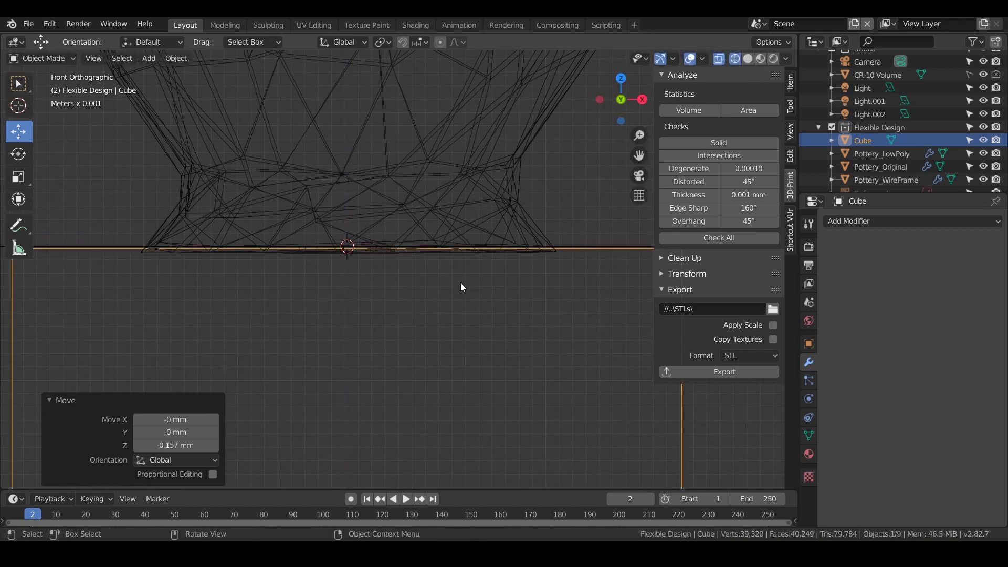
pyautogui.press('z')
pyautogui.click(549, 283)
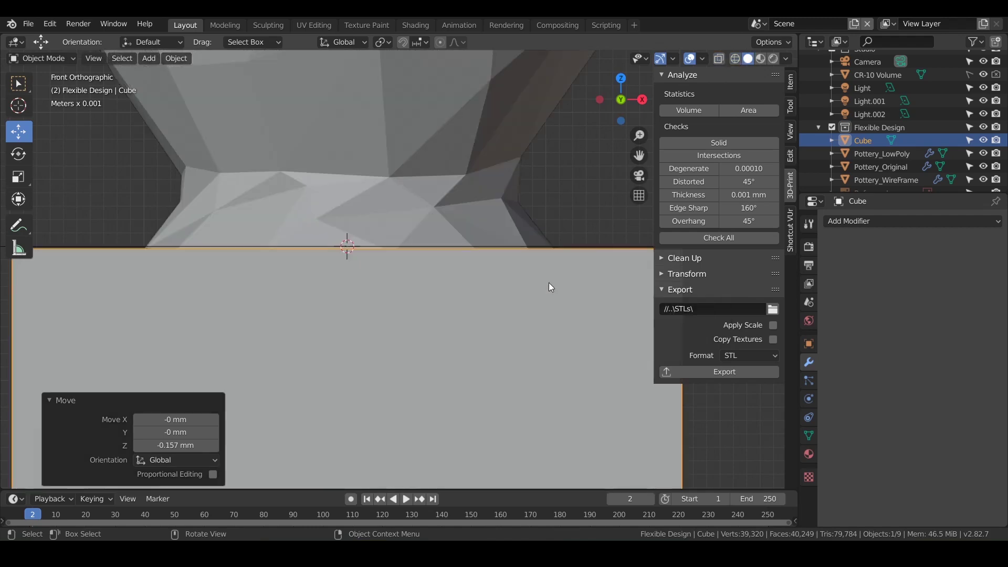
pyautogui.click(773, 58)
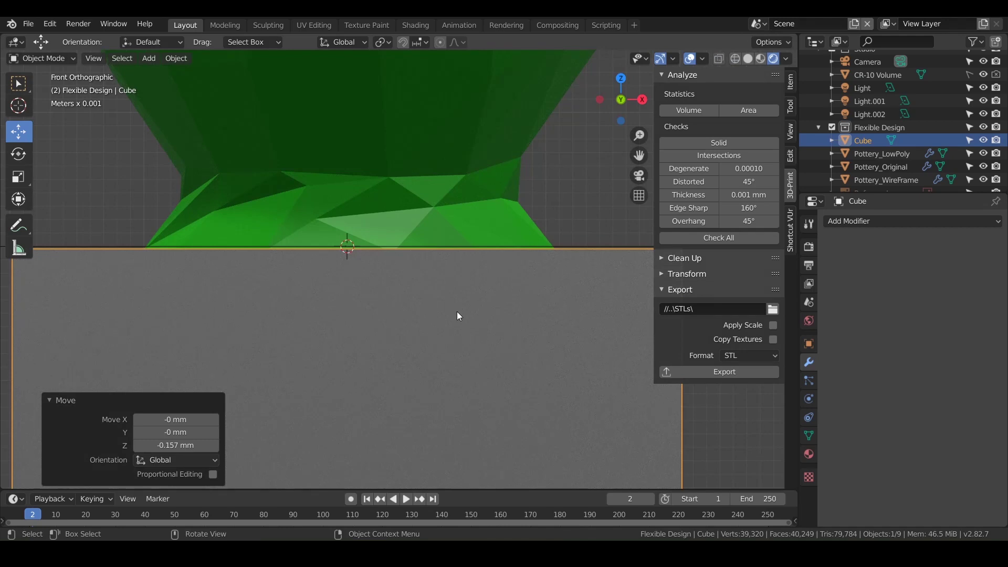
# Cut the low-poly vase's uneven base with a Boolean Difference that uses the cube as cutter
pyautogui.keyDown('alt'); pyautogui.moveTo(457, 311); pyautogui.dragTo(452, 312); pyautogui.keyUp('alt')
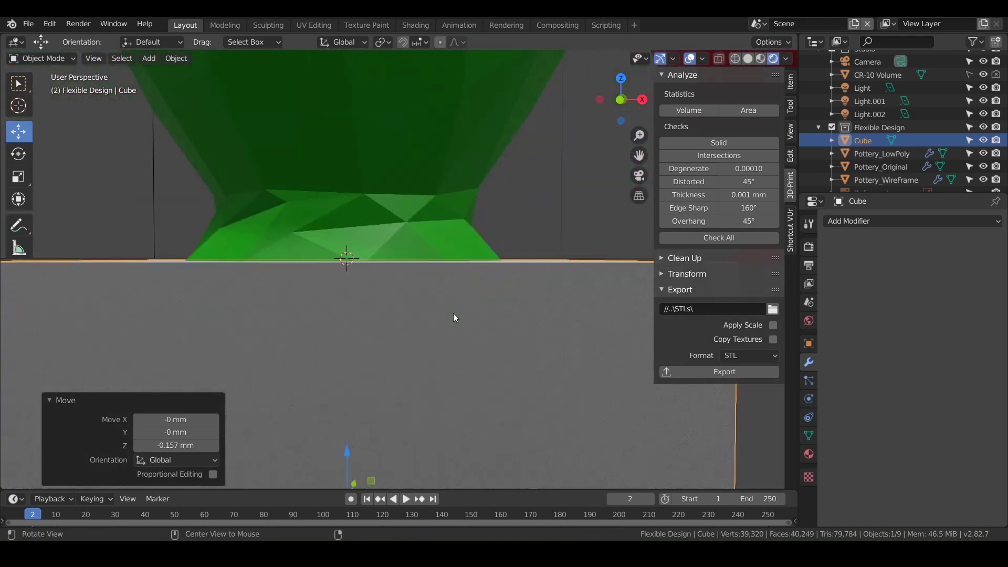
pyautogui.scroll(-5, 454, 317)
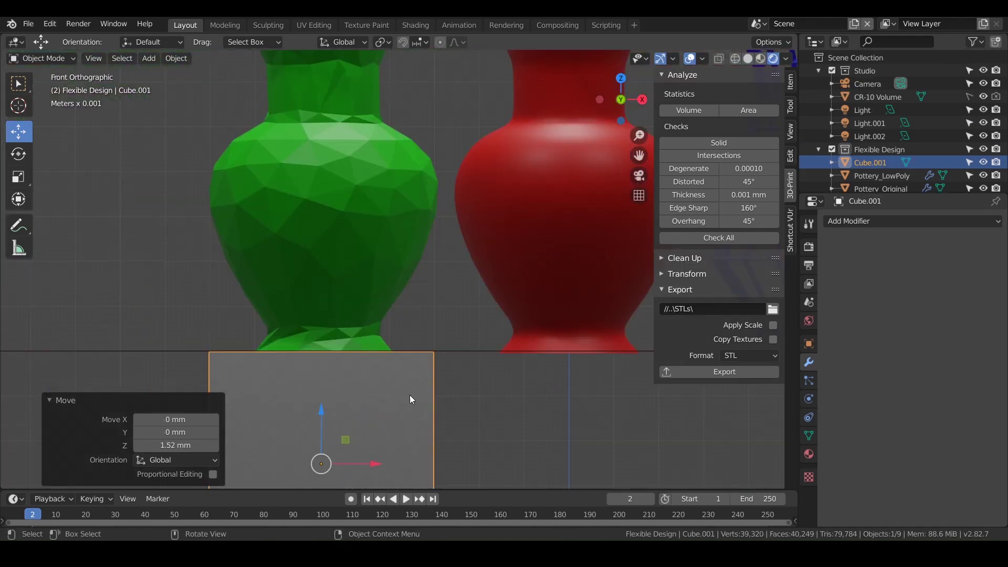
pyautogui.click(409, 395)
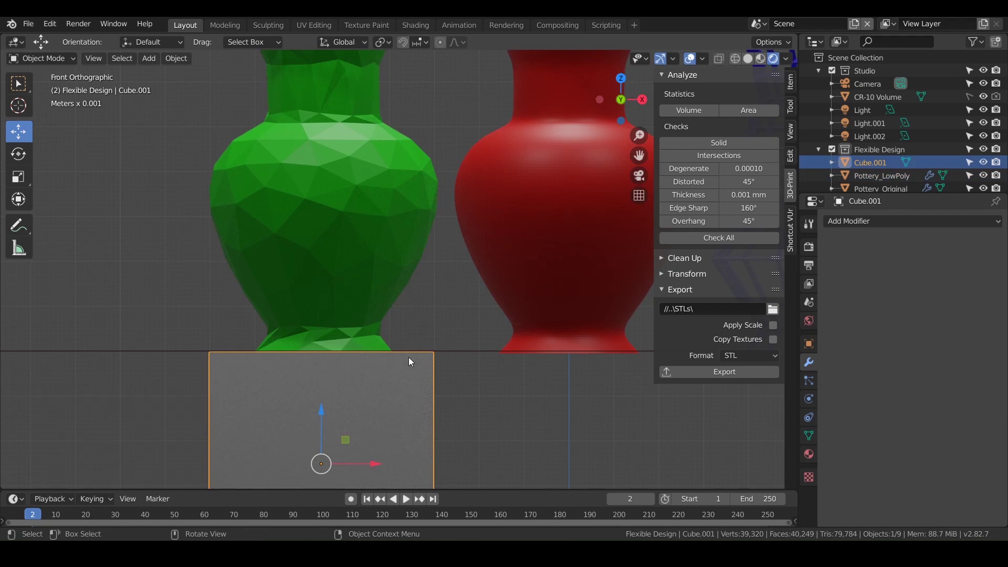
pyautogui.keyDown('shift'); pyautogui.click(338, 265); pyautogui.keyUp('shift')
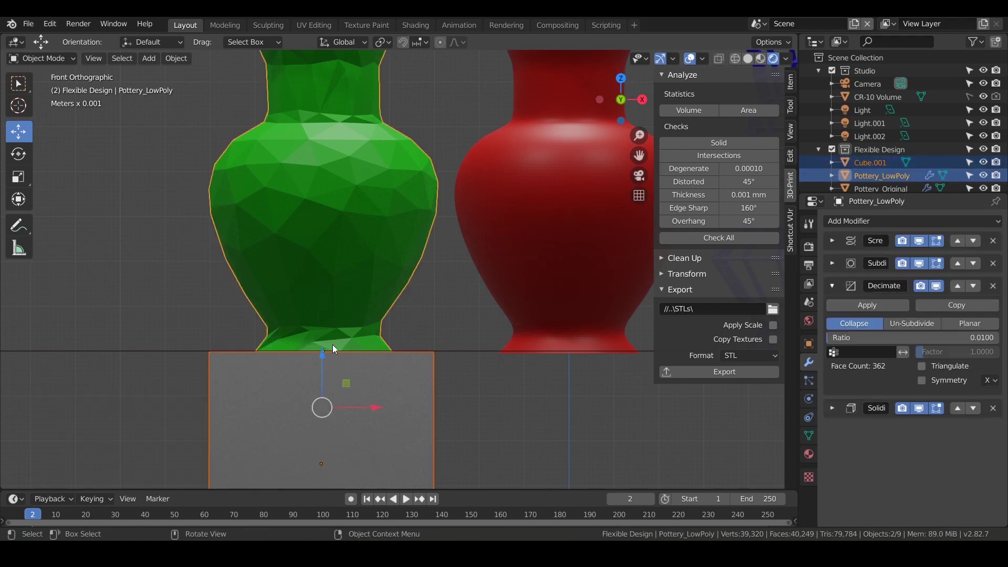
pyautogui.press('ctrl')
pyautogui.press('ctrl+KP_Subtract')
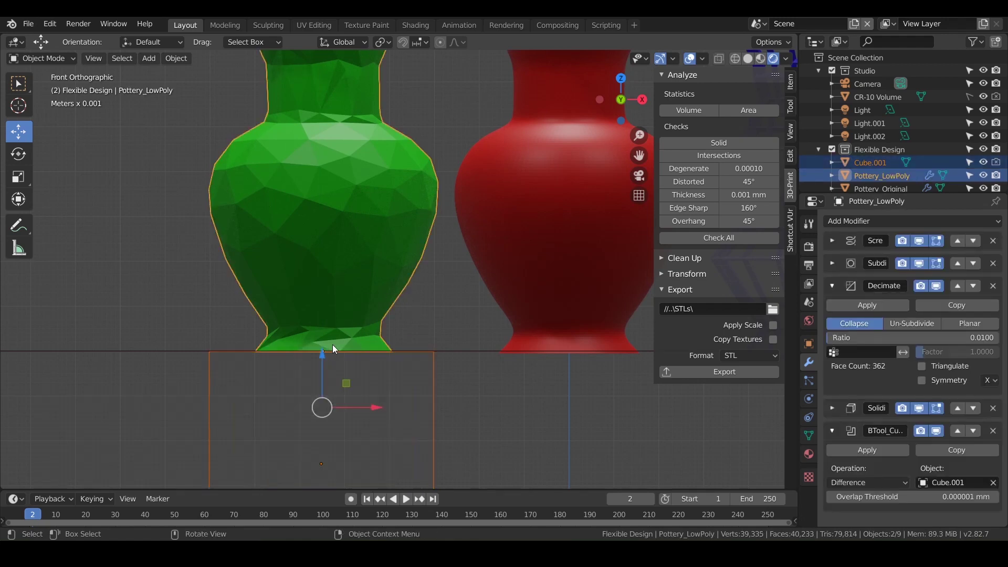
pyautogui.scroll(2, 332, 345)
pyautogui.keyDown('shift'); pyautogui.moveTo(332, 344); pyautogui.dragTo(433, 203, button='middle'); pyautogui.keyUp('shift')
pyautogui.scroll(4, 428, 218)
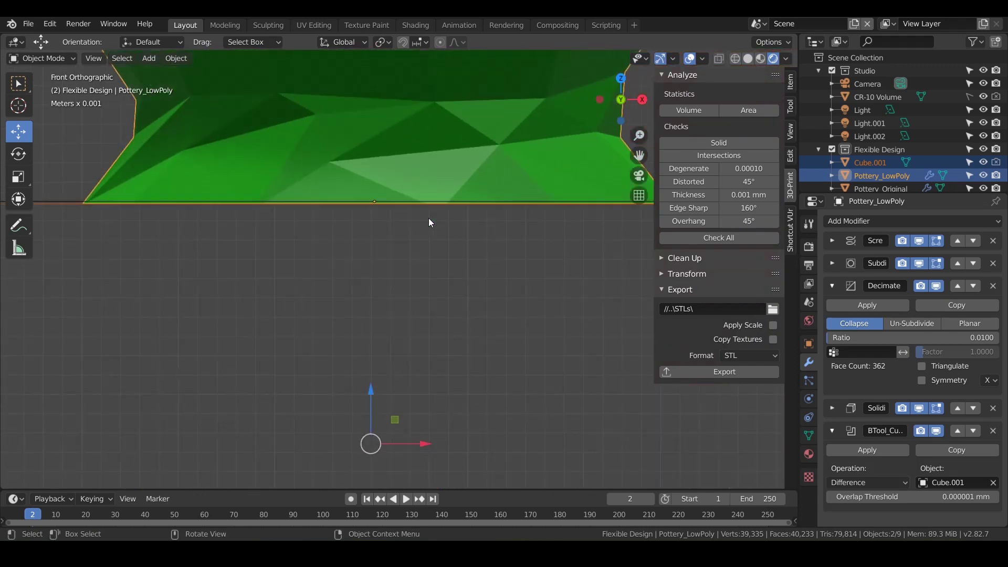
# Select only the cutter cube and lower it about 0.311 mm along Z, checking the cut from beneath the vase
pyautogui.moveTo(379, 341); pyautogui.dragTo(379, 329)
pyautogui.hotkey('ctrl', 'z')
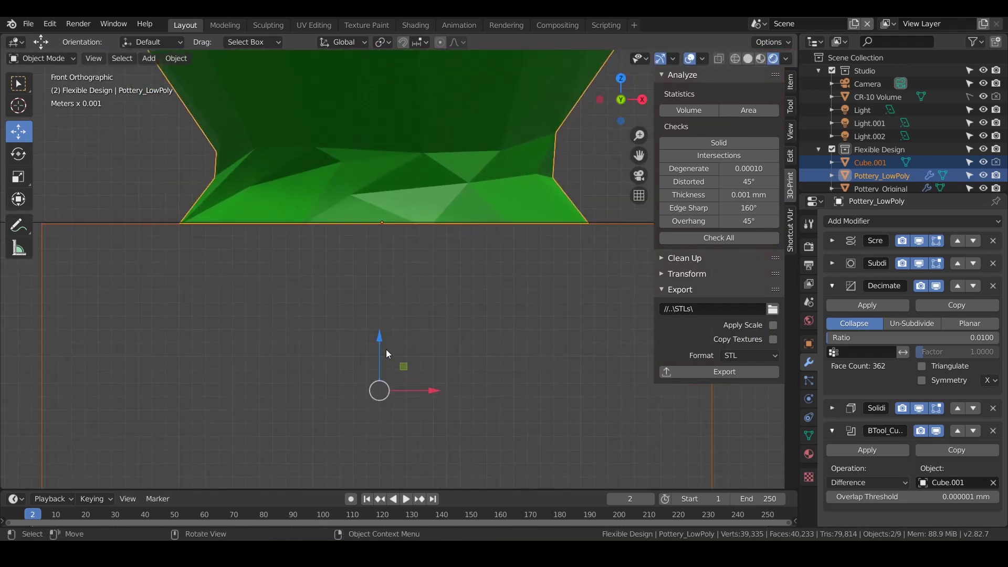
pyautogui.click(115, 176)
pyautogui.click(43, 296)
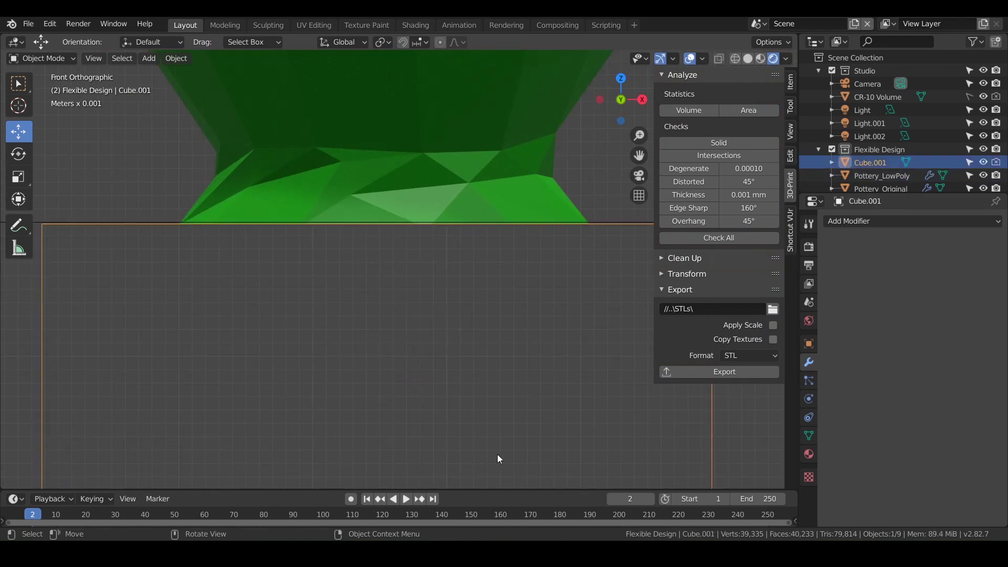
pyautogui.scroll(-1, 497, 457)
pyautogui.moveTo(380, 461)
pyautogui.mouseDown()
pyautogui.moveTo(375, 453)
pyautogui.moveTo(381, 461)
pyautogui.mouseUp()
pyautogui.moveTo(341, 367); pyautogui.dragTo(346, 347, button='middle')
pyautogui.scroll(-2, 345, 350)
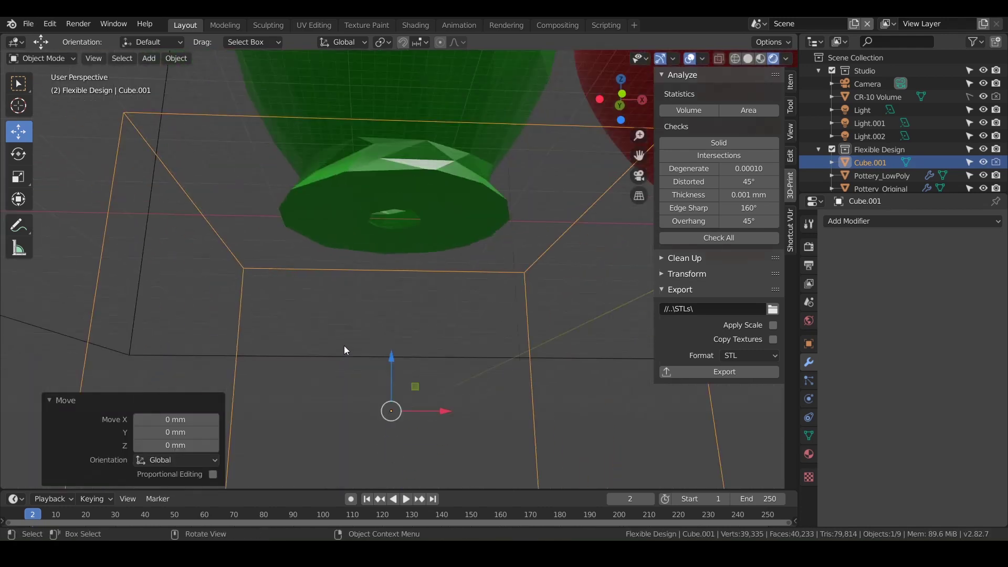
pyautogui.moveTo(391, 360); pyautogui.dragTo(394, 363)
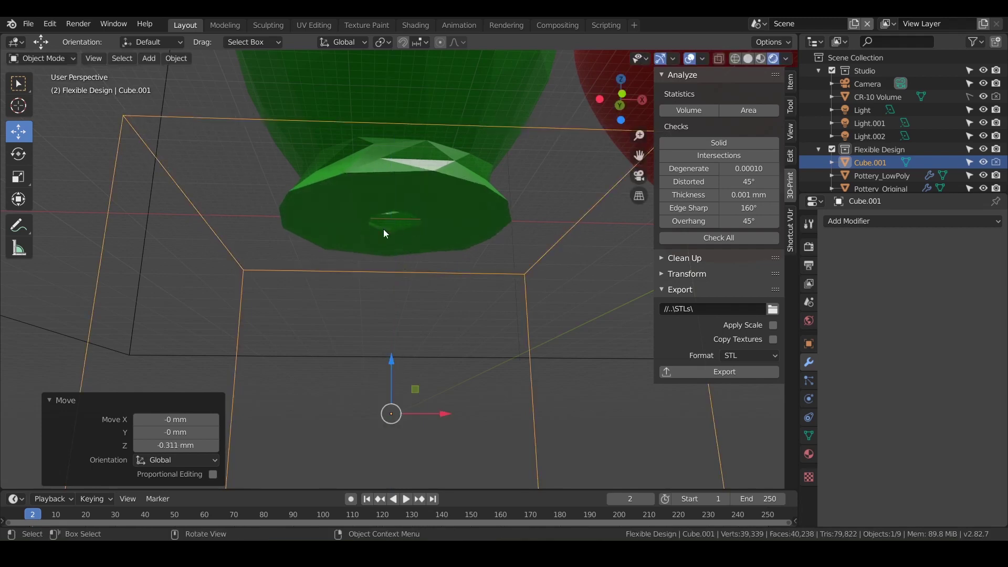
# Parent the cutter cube Cube.001 to Pottery_LowPoly
pyautogui.scroll(-2, 412, 260)
pyautogui.moveTo(411, 260); pyautogui.dragTo(394, 286, button='middle')
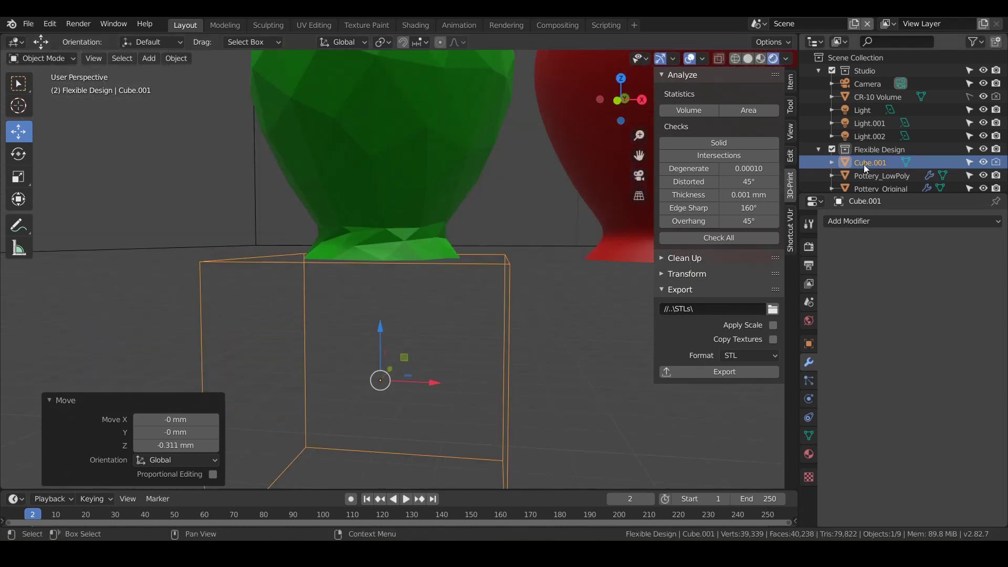
pyautogui.moveTo(873, 163)
pyautogui.mouseDown()
pyautogui.moveTo(882, 179)
pyautogui.moveTo(904, 172)
pyautogui.moveTo(885, 176)
pyautogui.mouseUp()
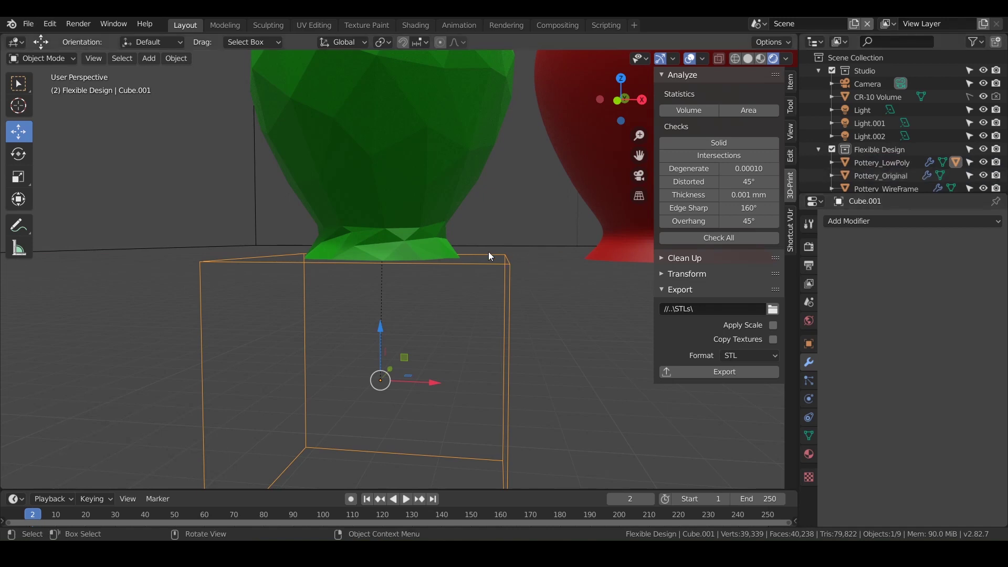
# Test-move Pottery_LowPoly to check whether the parented cube follows, and cancel the move
pyautogui.scroll(-2, 442, 240)
pyautogui.scroll(-2, 442, 239)
pyautogui.click(385, 190)
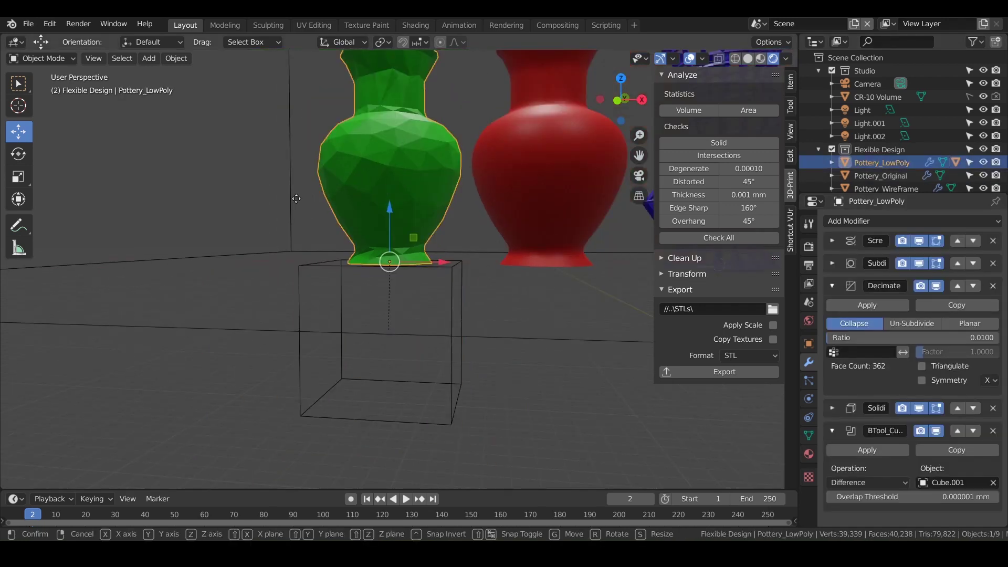
pyautogui.press('g')
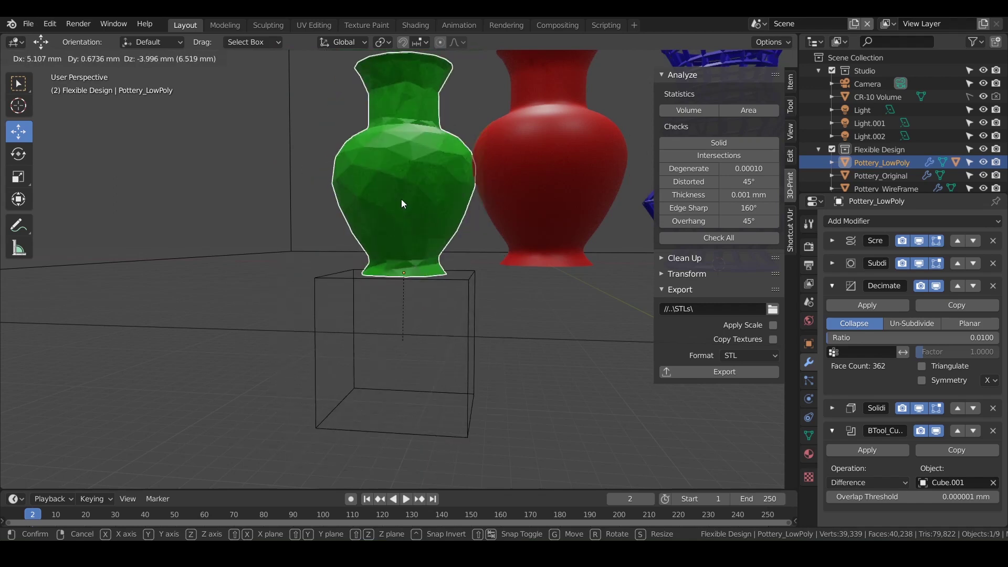
pyautogui.click(401, 198)
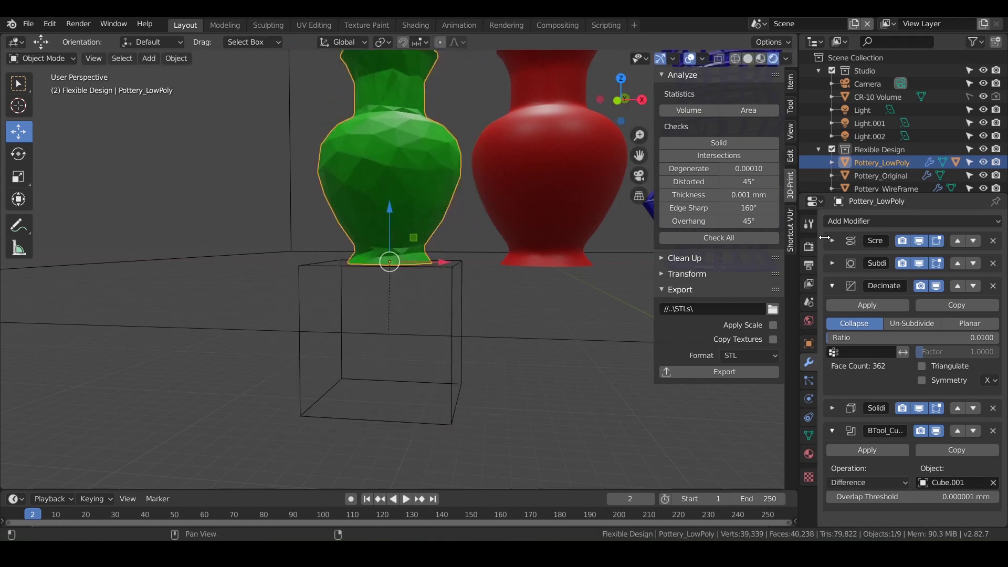
# Export Pottery_LowPoly as an STL and check the exported file in the STLs folder
pyautogui.click(704, 371)
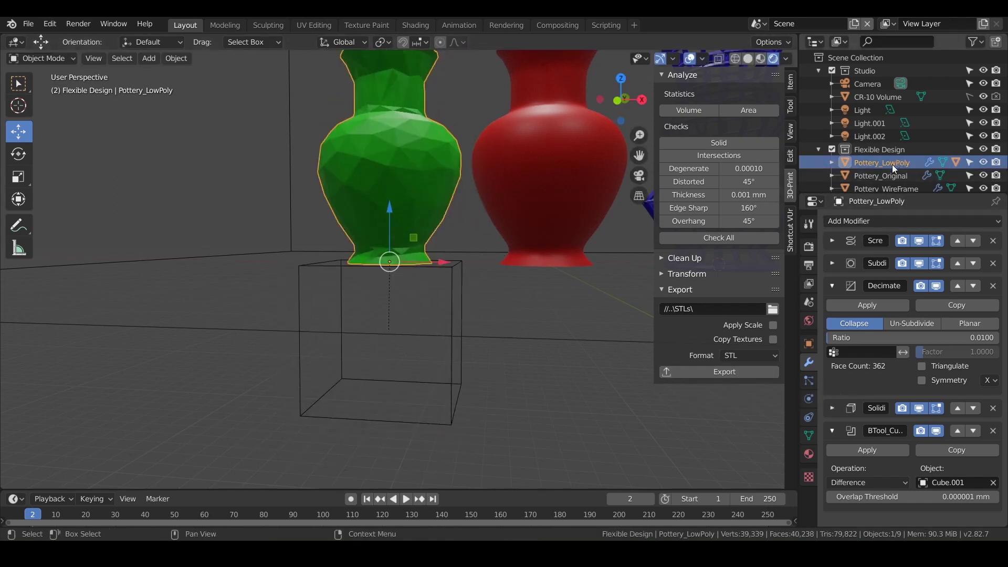
pyautogui.click(700, 367)
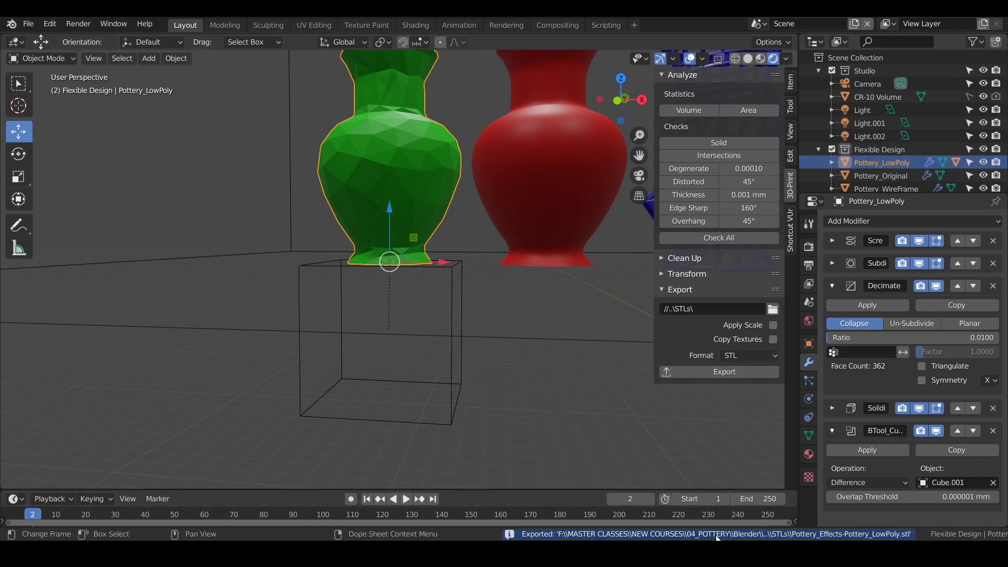
pyautogui.hotkey('alt', 'Tab')
pyautogui.click(742, 254)
pyautogui.click(782, 198)
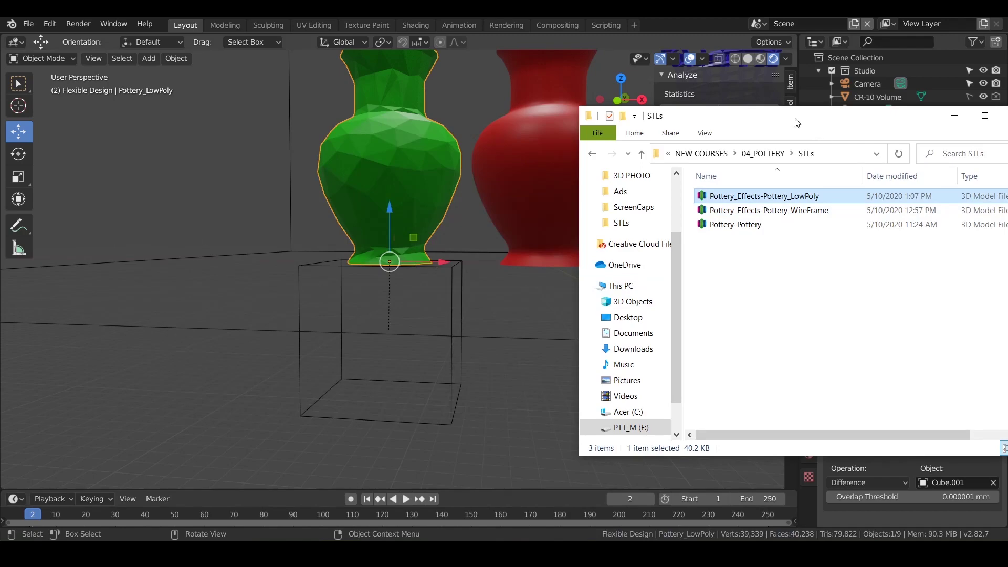
pyautogui.hotkey('alt', 'Tab')
# Remove the Solidify, Subdivision and Boolean modifiers from Pottery_WireFrame and export the vase as an STL
pyautogui.keyDown('shift'); pyautogui.moveTo(477, 248); pyautogui.dragTo(287, 279, button='middle'); pyautogui.keyUp('shift')
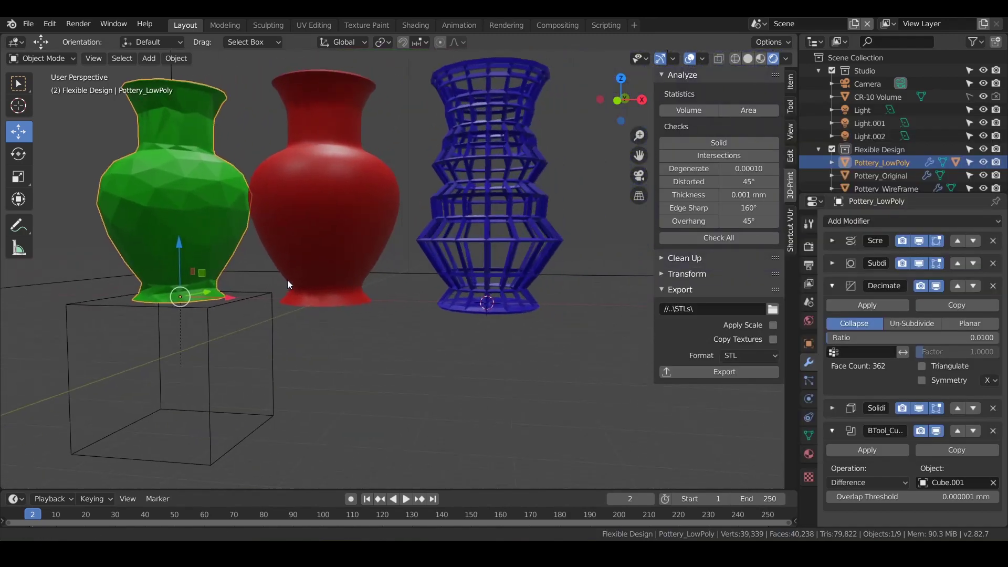
pyautogui.click(503, 236)
pyautogui.moveTo(506, 240); pyautogui.dragTo(473, 258, button='middle')
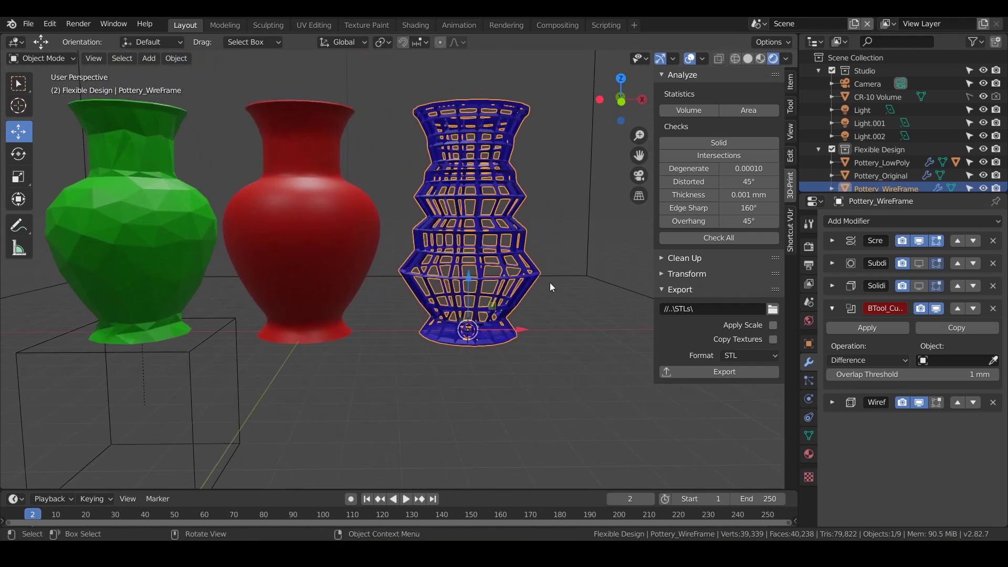
pyautogui.scroll(-2, 892, 172)
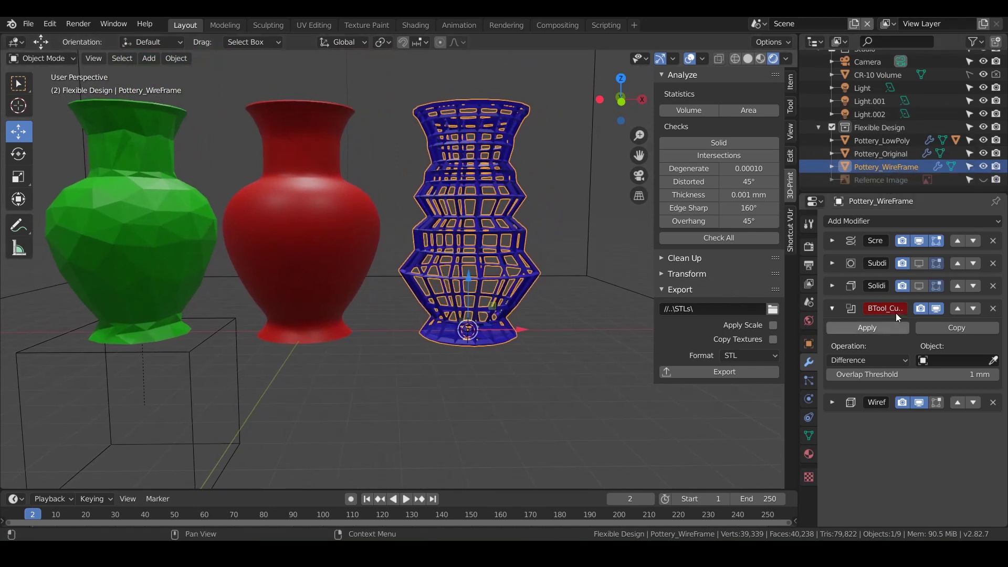
pyautogui.click(992, 286)
pyautogui.click(992, 263)
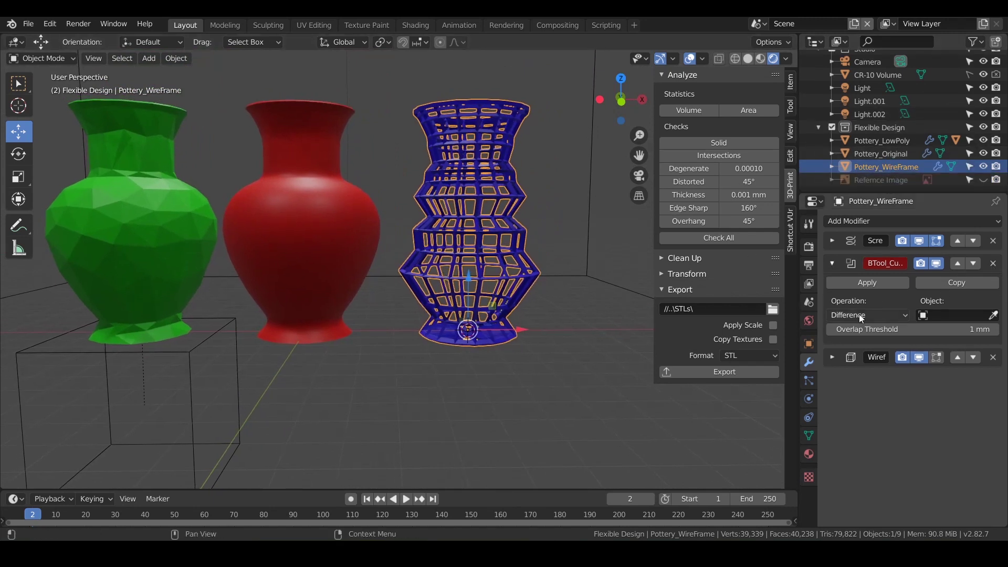
pyautogui.click(992, 263)
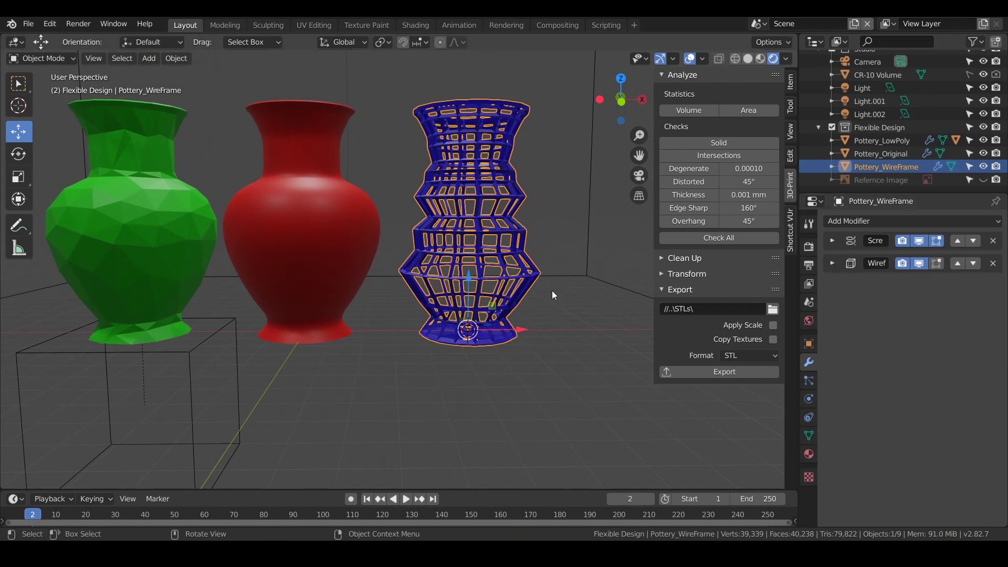
pyautogui.click(707, 373)
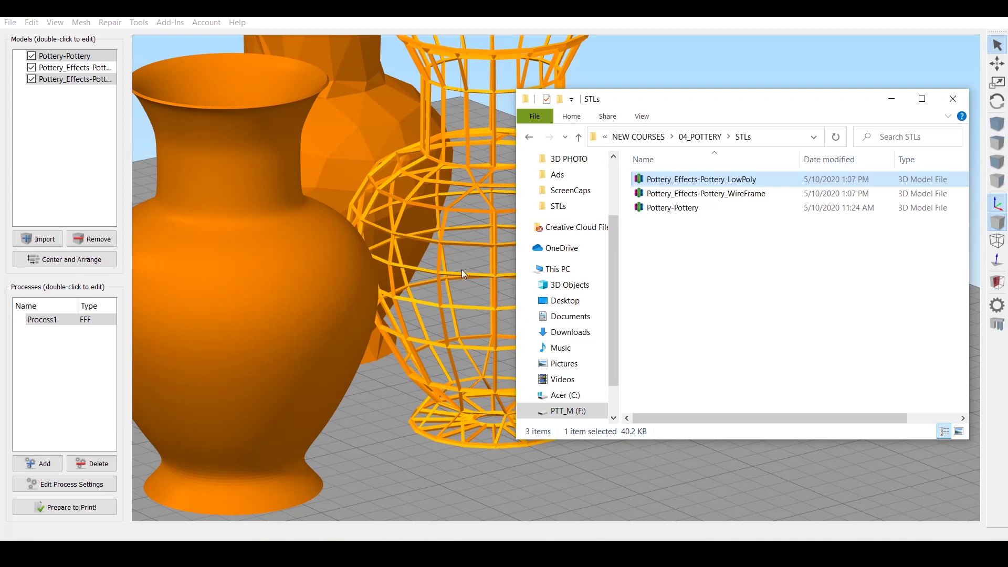
# In Simplify3D, delete the old wireframe and low-poly vases and import the updated Pottery_Effects-Pottery_LowPoly and Pottery_Effects-Pottery_WireFrame STL files
pyautogui.click(461, 269)
pyautogui.click(465, 275)
pyautogui.press('Delete')
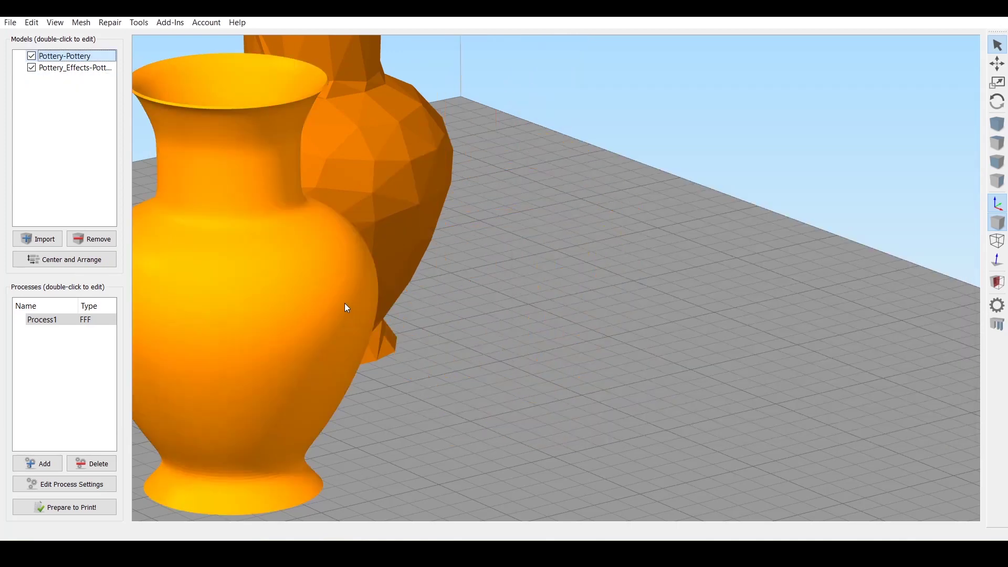
pyautogui.click(391, 230)
pyautogui.press('Delete')
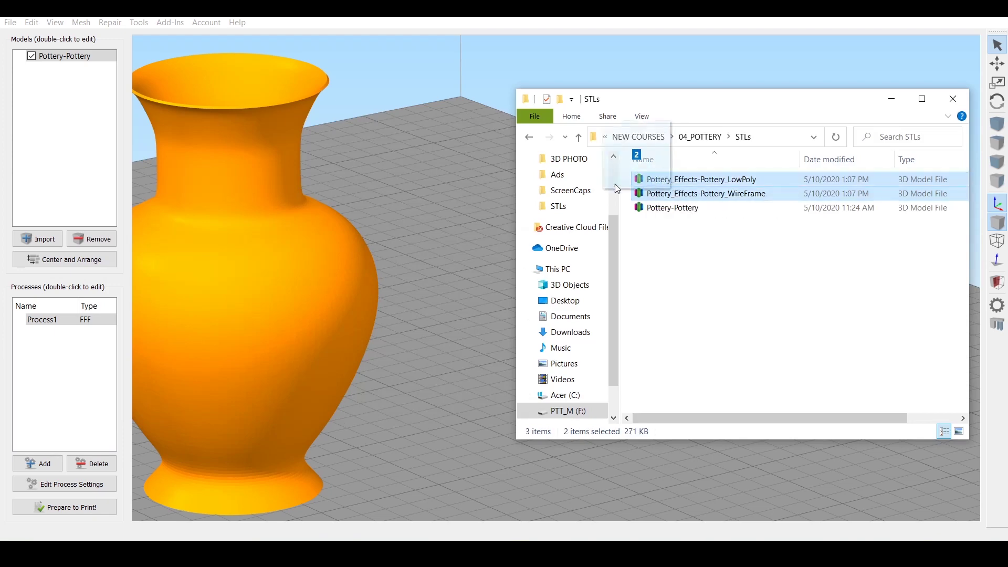
pyautogui.moveTo(556, 213); pyautogui.dragTo(481, 232)
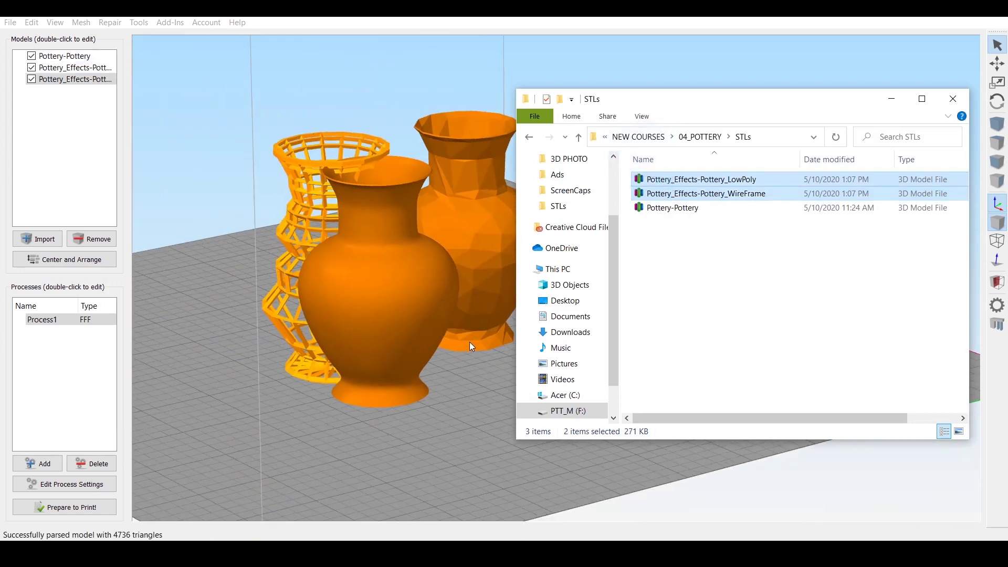
# Select the low-poly and wireframe vases in turn and examine how all three vases sit on the build plate from several sides
pyautogui.click(469, 341)
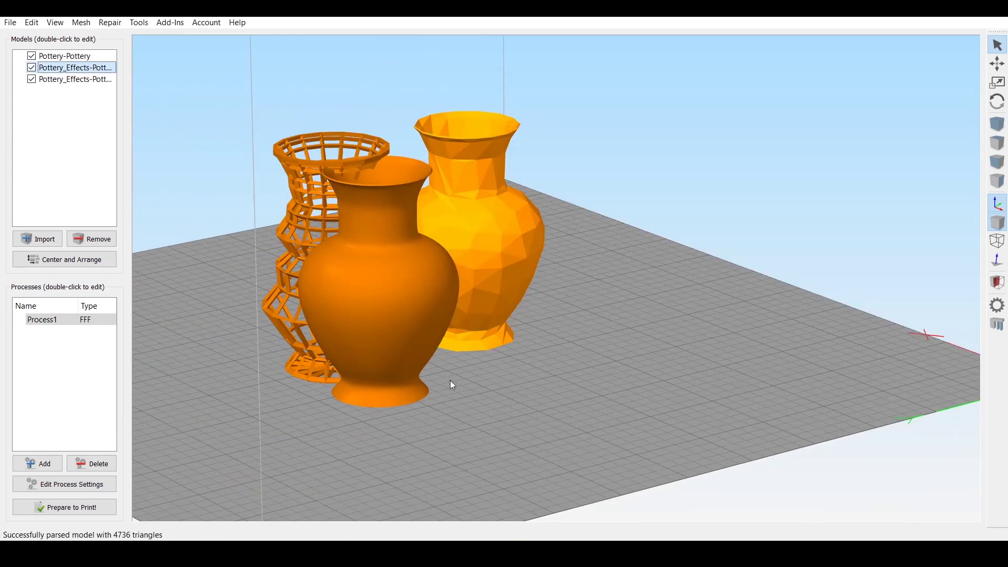
pyautogui.click(32, 24)
pyautogui.click(60, 182)
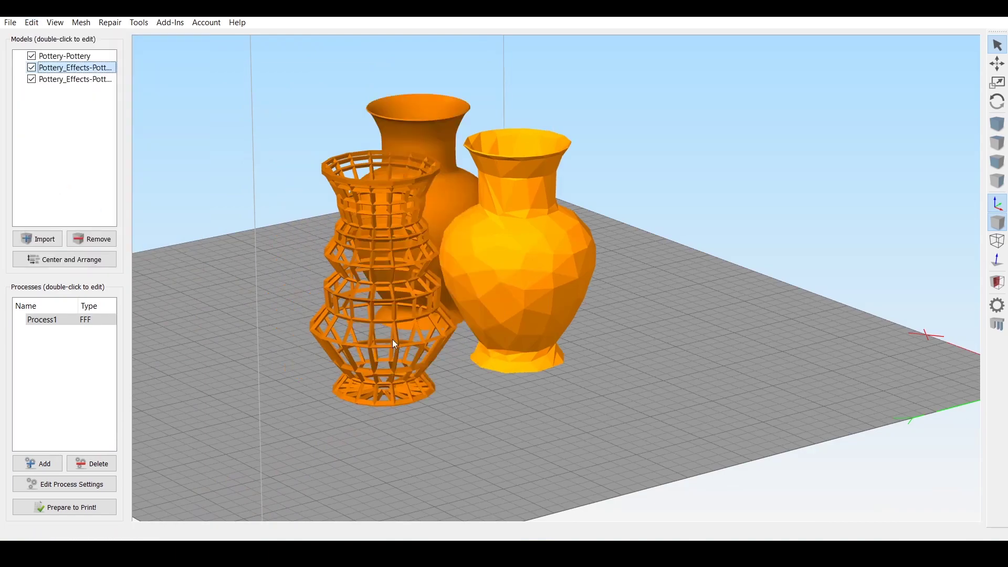
pyautogui.moveTo(251, 413); pyautogui.dragTo(322, 378)
pyautogui.scroll(-3, 561, 347)
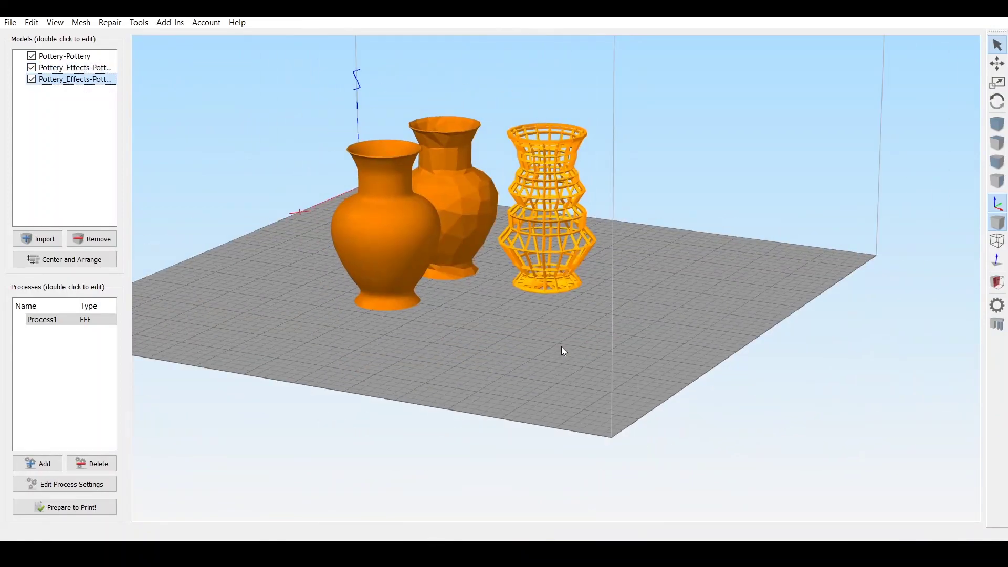
pyautogui.moveTo(562, 346); pyautogui.dragTo(660, 398, button='right')
pyautogui.moveTo(663, 403); pyautogui.dragTo(863, 329)
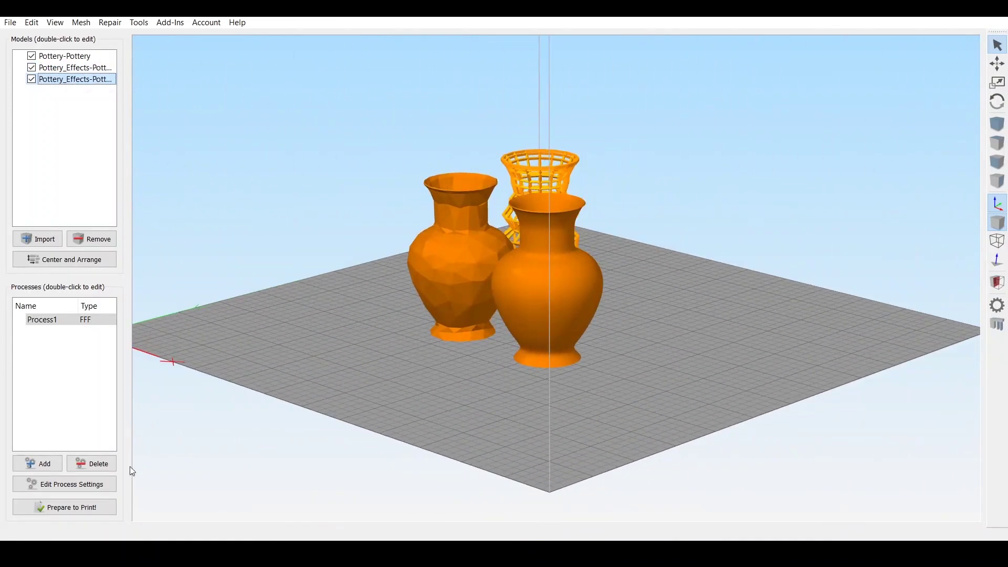
pyautogui.moveTo(441, 326); pyautogui.dragTo(682, 309)
pyautogui.click(581, 311)
pyautogui.moveTo(581, 311); pyautogui.dragTo(502, 378)
# Slice the three vases with Process1 and view their generated toolpaths up close in the print preview
pyautogui.click(70, 512)
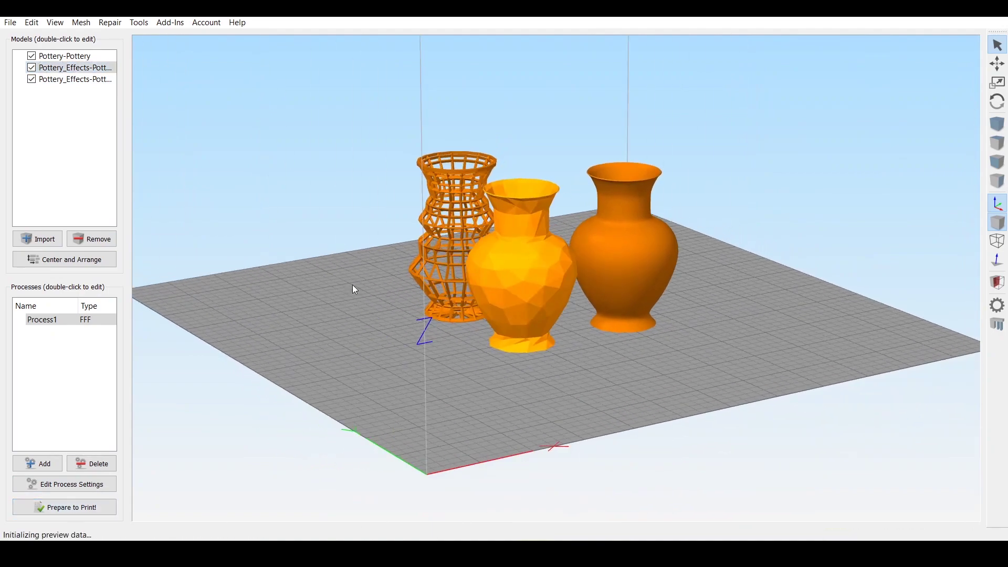
pyautogui.moveTo(344, 292); pyautogui.dragTo(469, 315)
pyautogui.scroll(2, 469, 315)
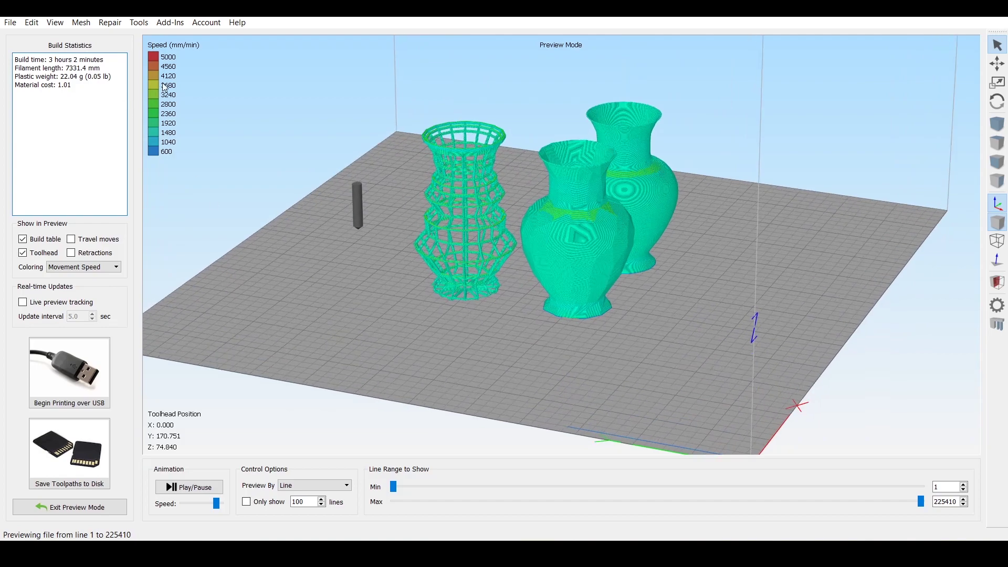
pyautogui.scroll(6, 333, 225)
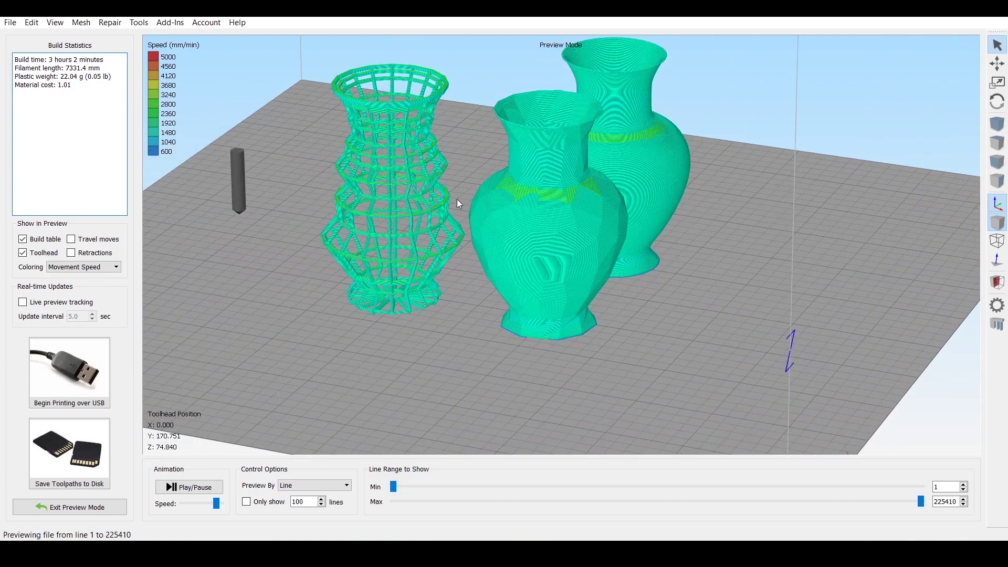
pyautogui.moveTo(459, 204); pyautogui.dragTo(495, 324)
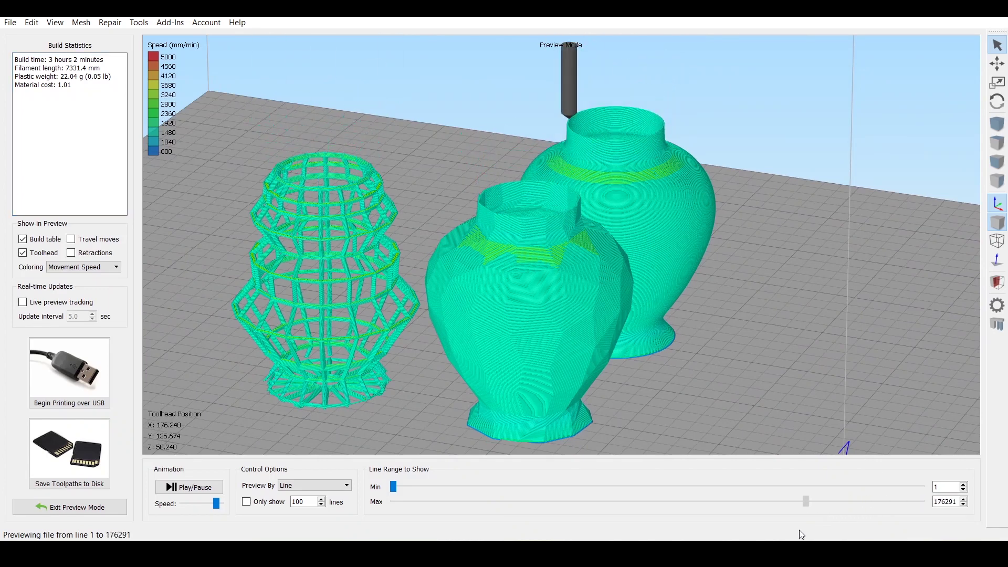
# Scrub the preview's maximum line down to about 78055 and back to 225410 to inspect the vases' layer build-up
pyautogui.moveTo(736, 540); pyautogui.dragTo(657, 542)
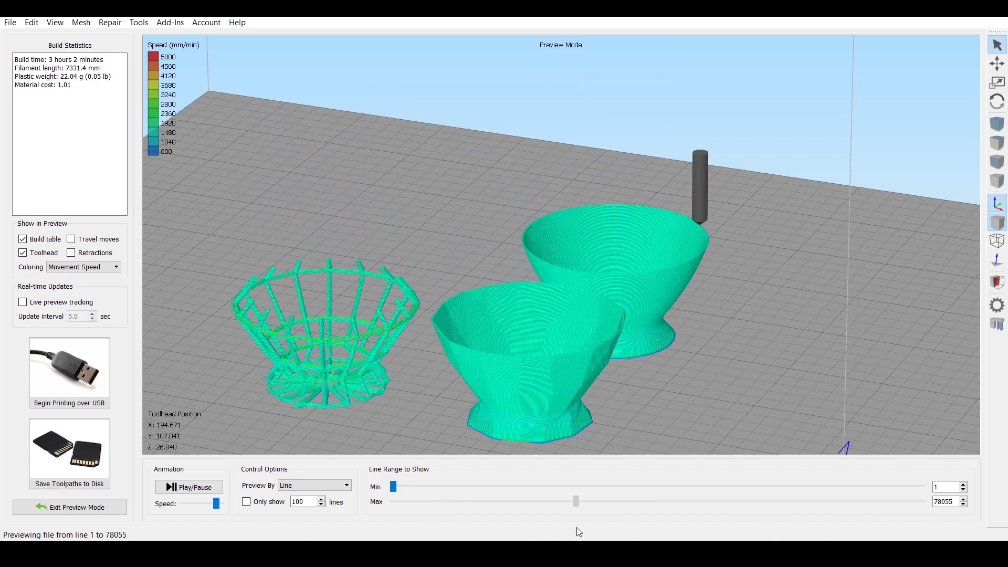
pyautogui.moveTo(585, 528); pyautogui.dragTo(783, 459)
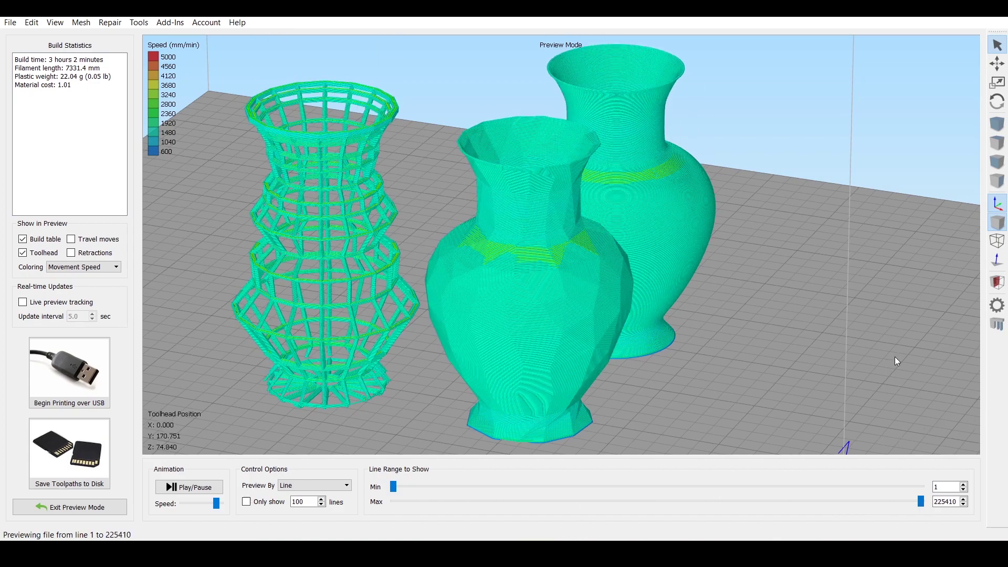
pyautogui.scroll(-3, 569, 297)
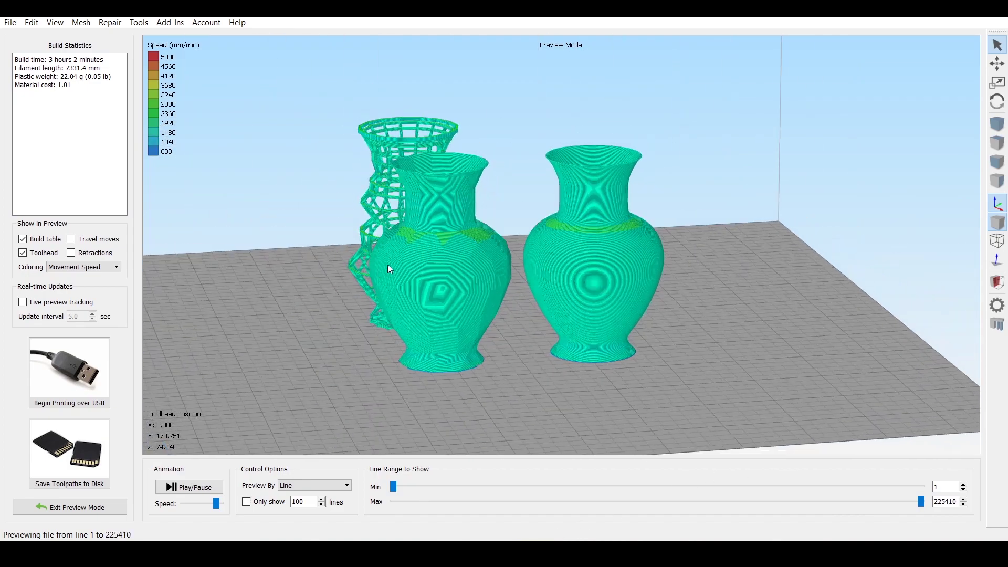